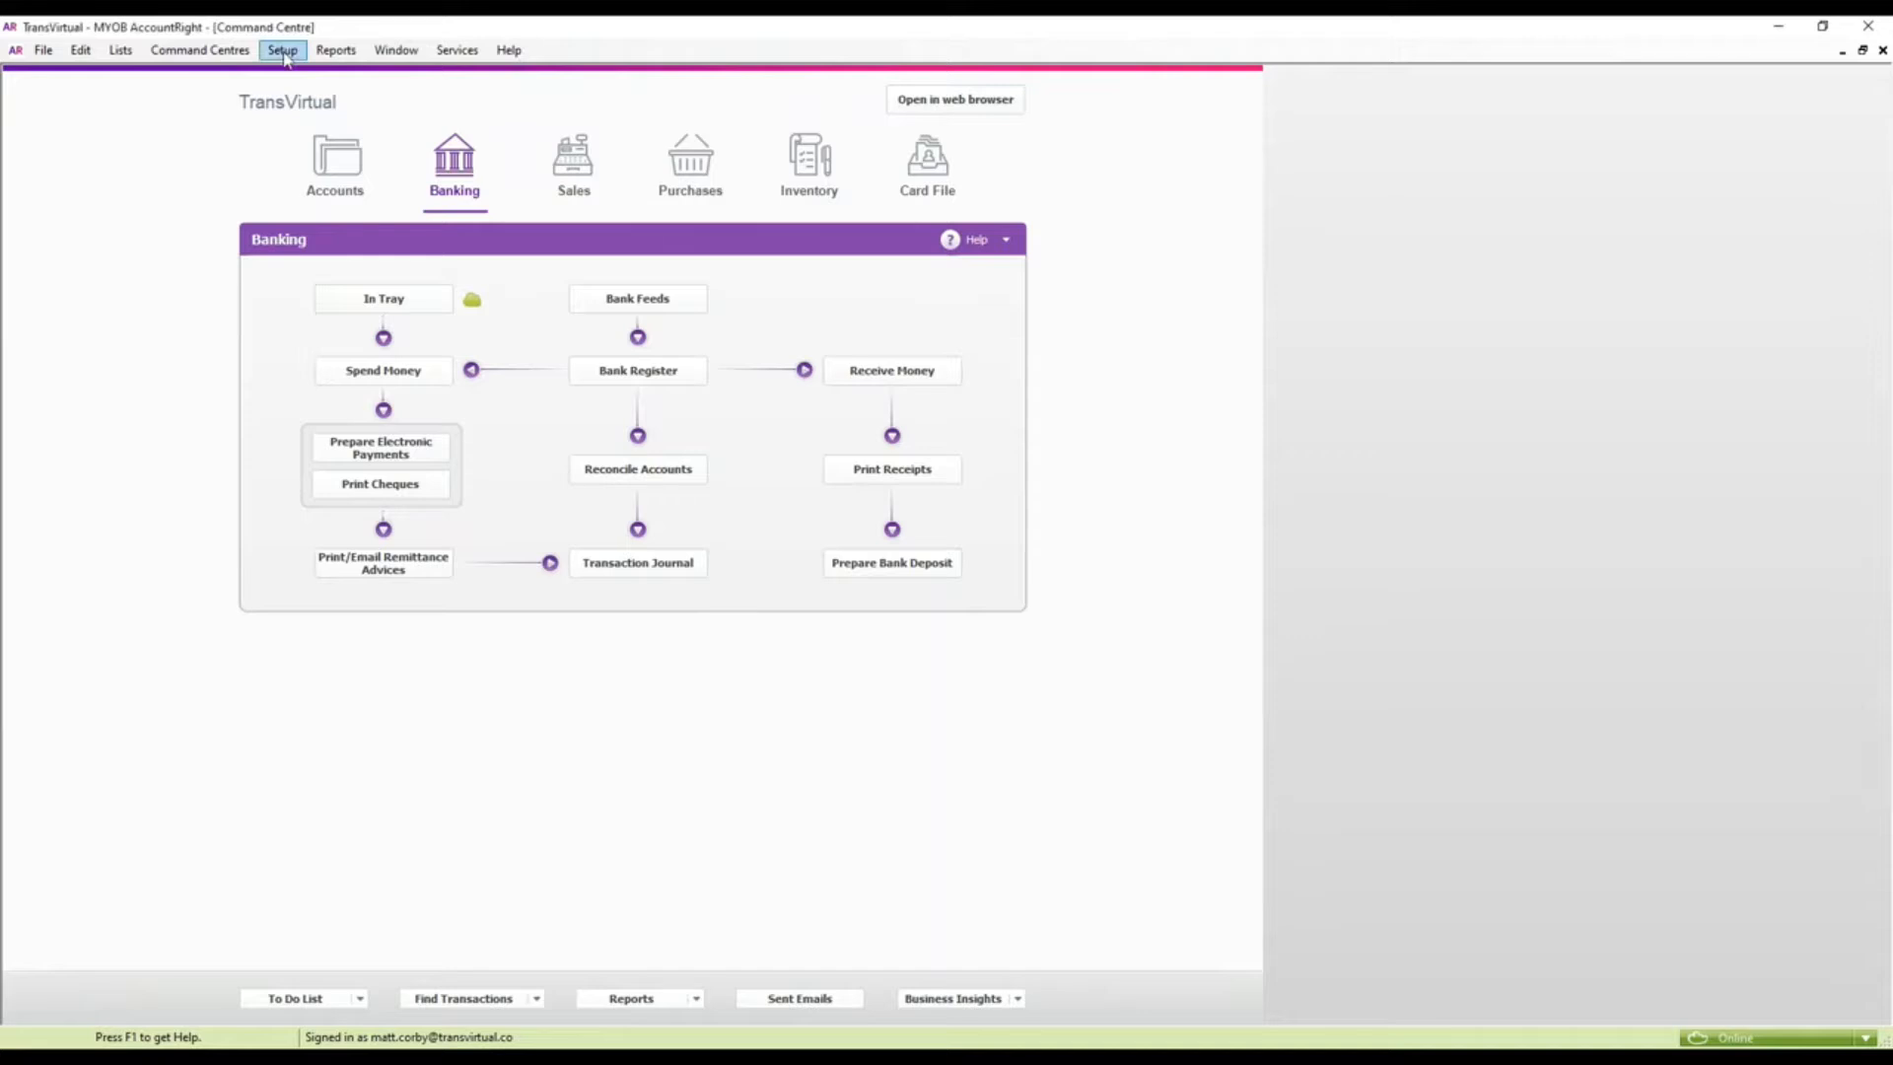
Open the Setup menu for the TransVirtual company file in MYOB AccountRight.
{"action": "left_click", "coordinate": [283, 51]}
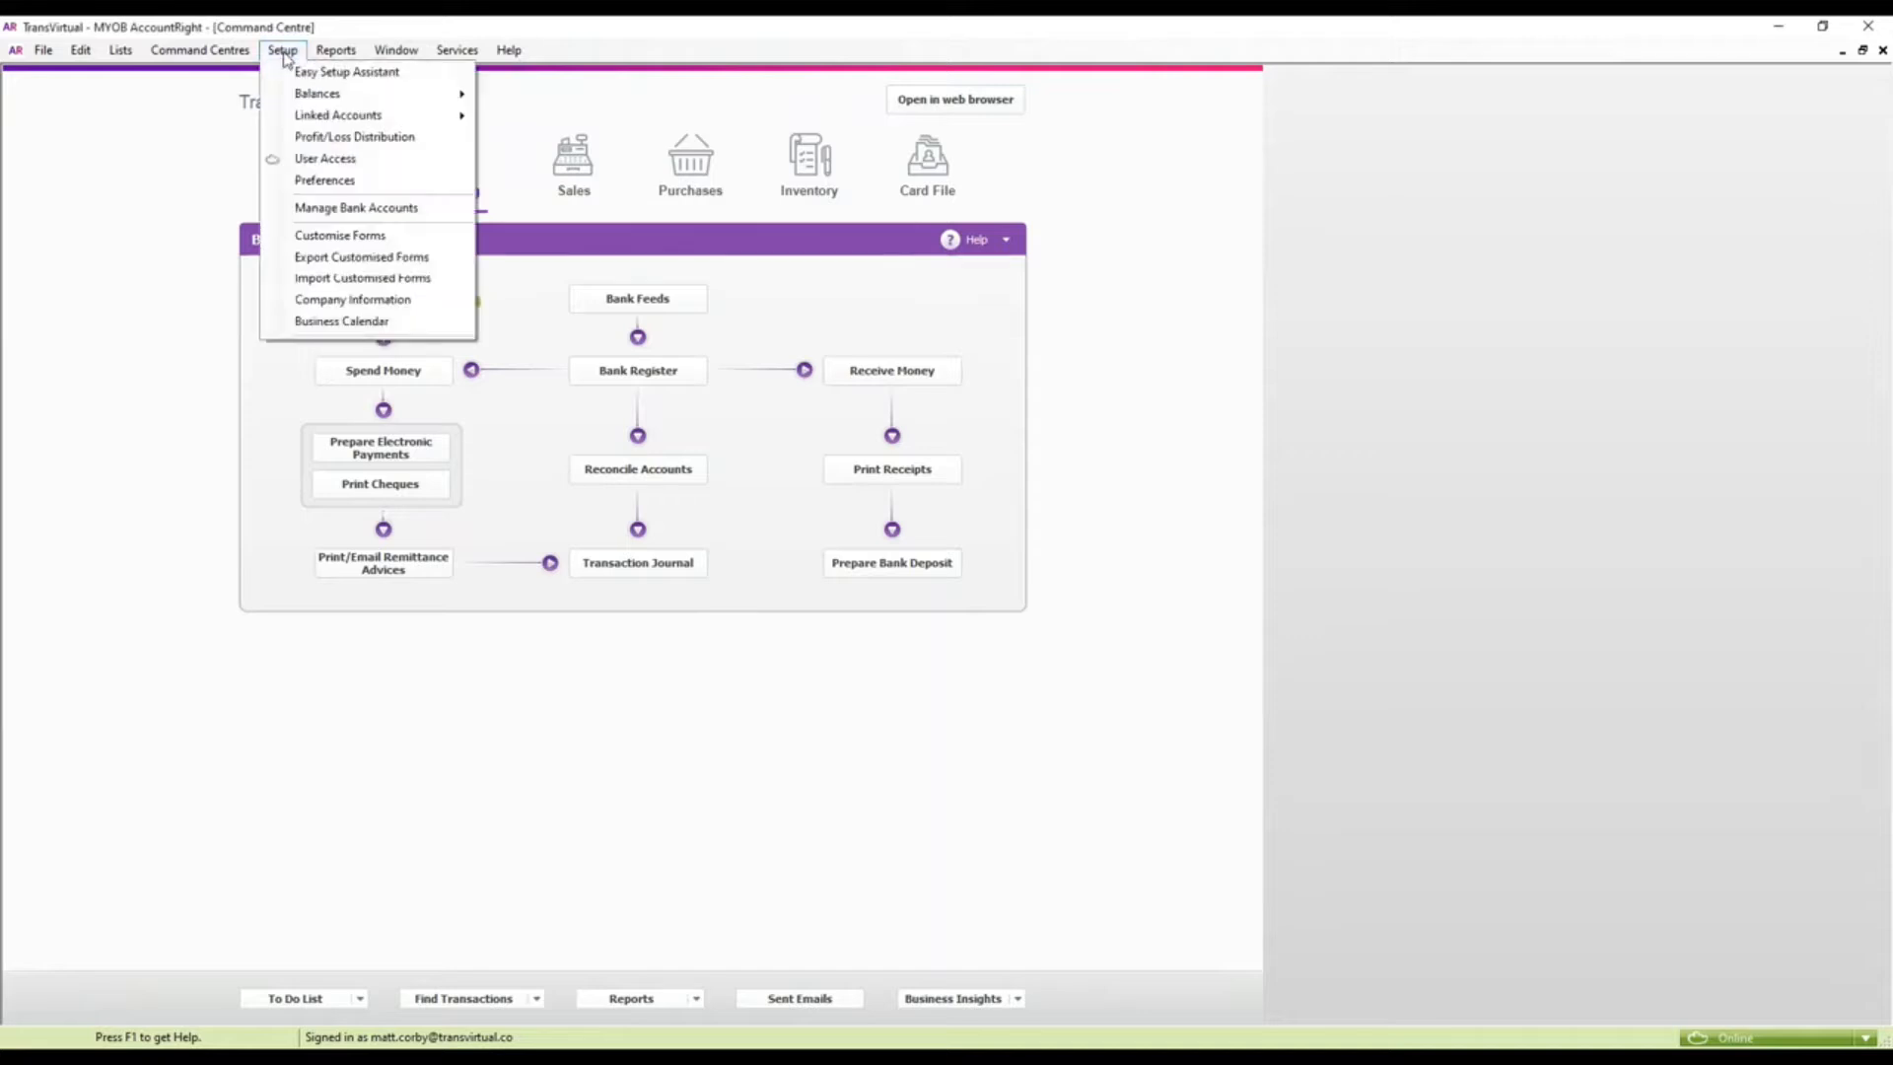
Add a User Access user with all roles and password sign-on instead of my.MYOB, then save and close.
{"action": "left_click", "coordinate": [307, 160]}
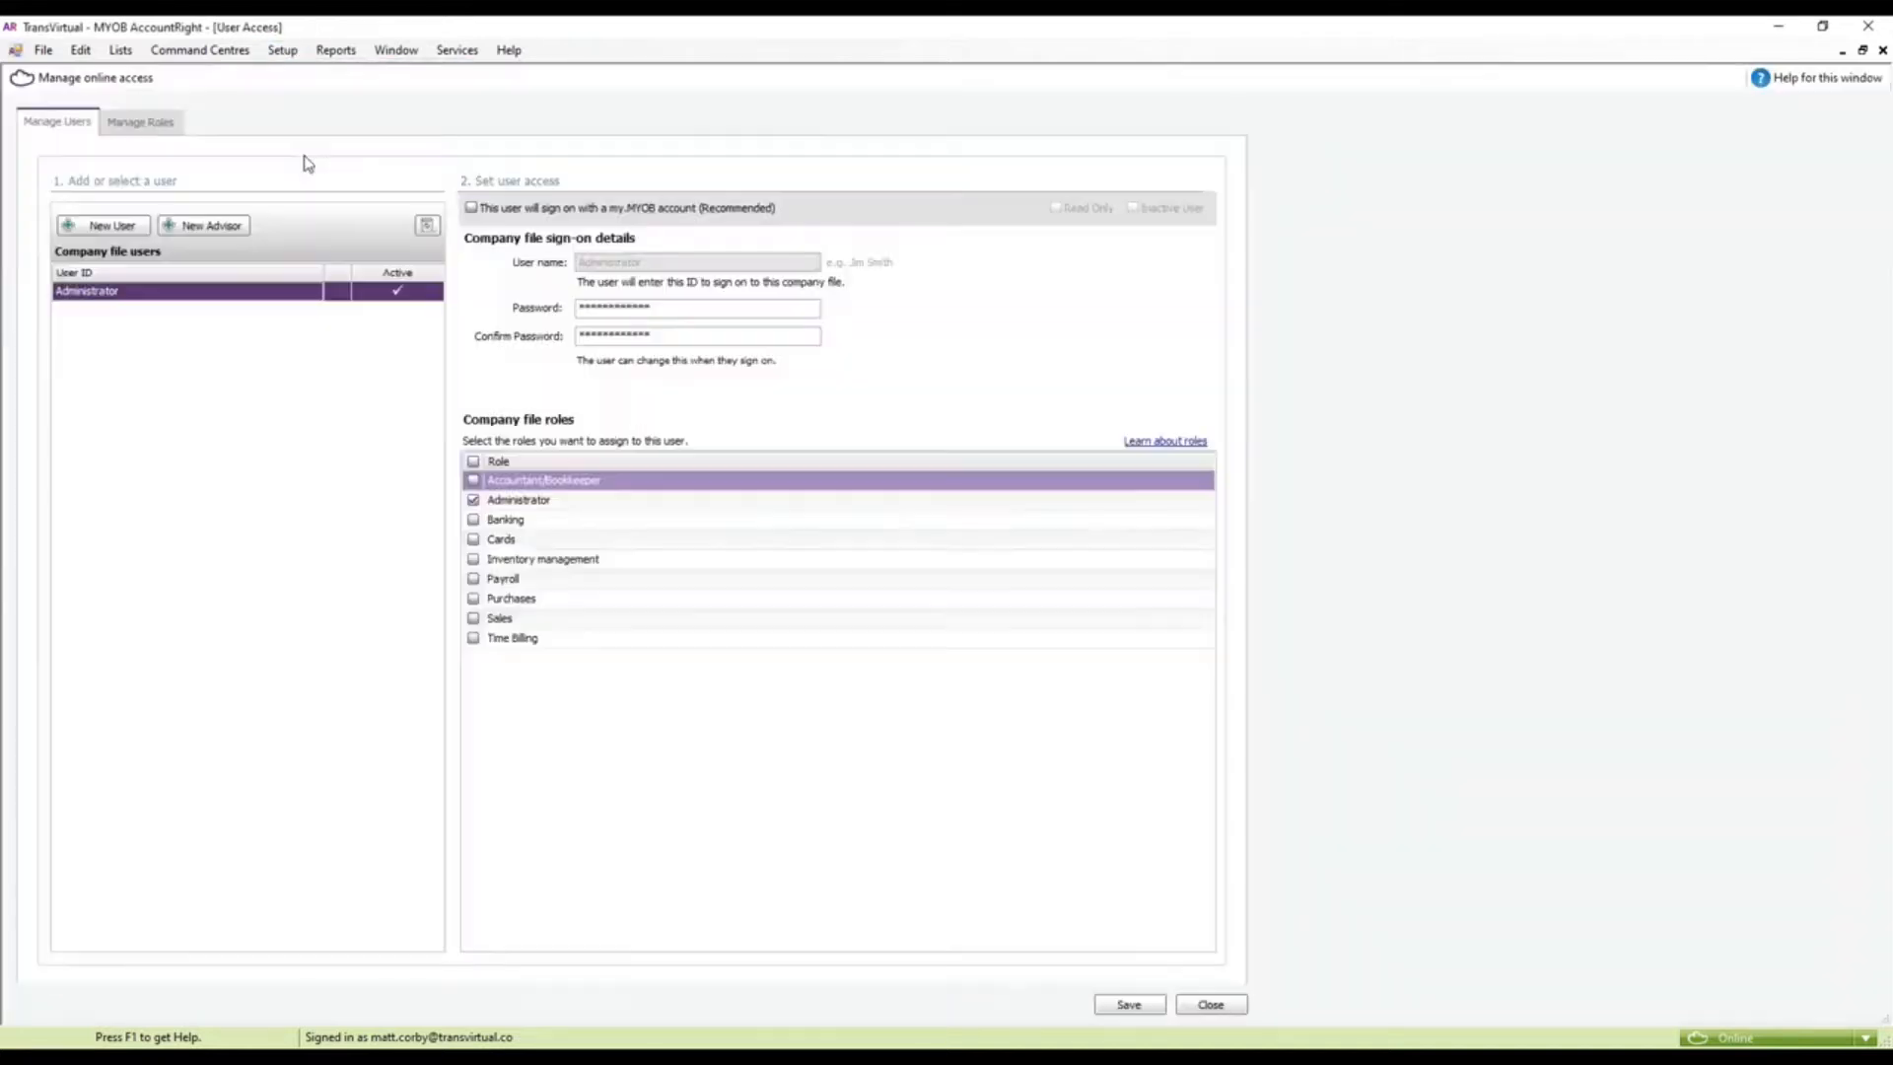
{"action": "left_click", "coordinate": [130, 230]}
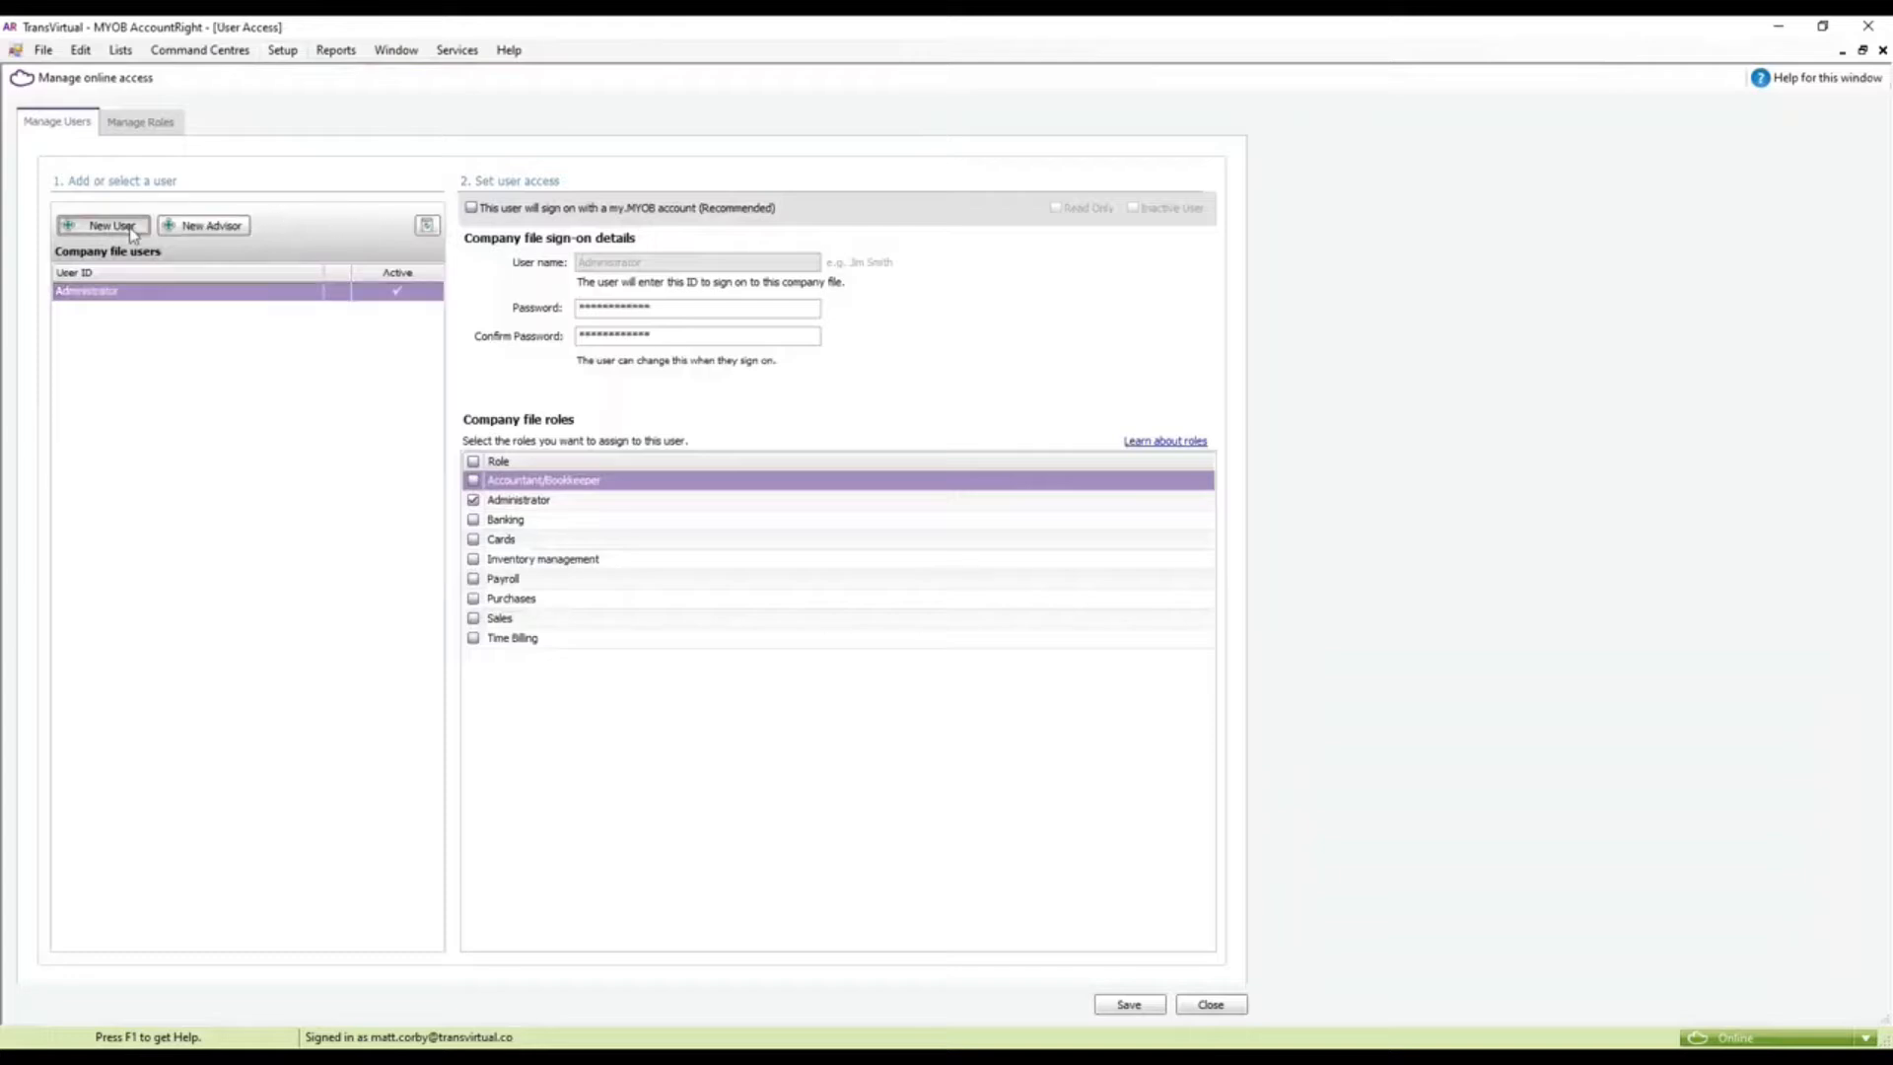
{"action": "left_click", "coordinate": [473, 481]}
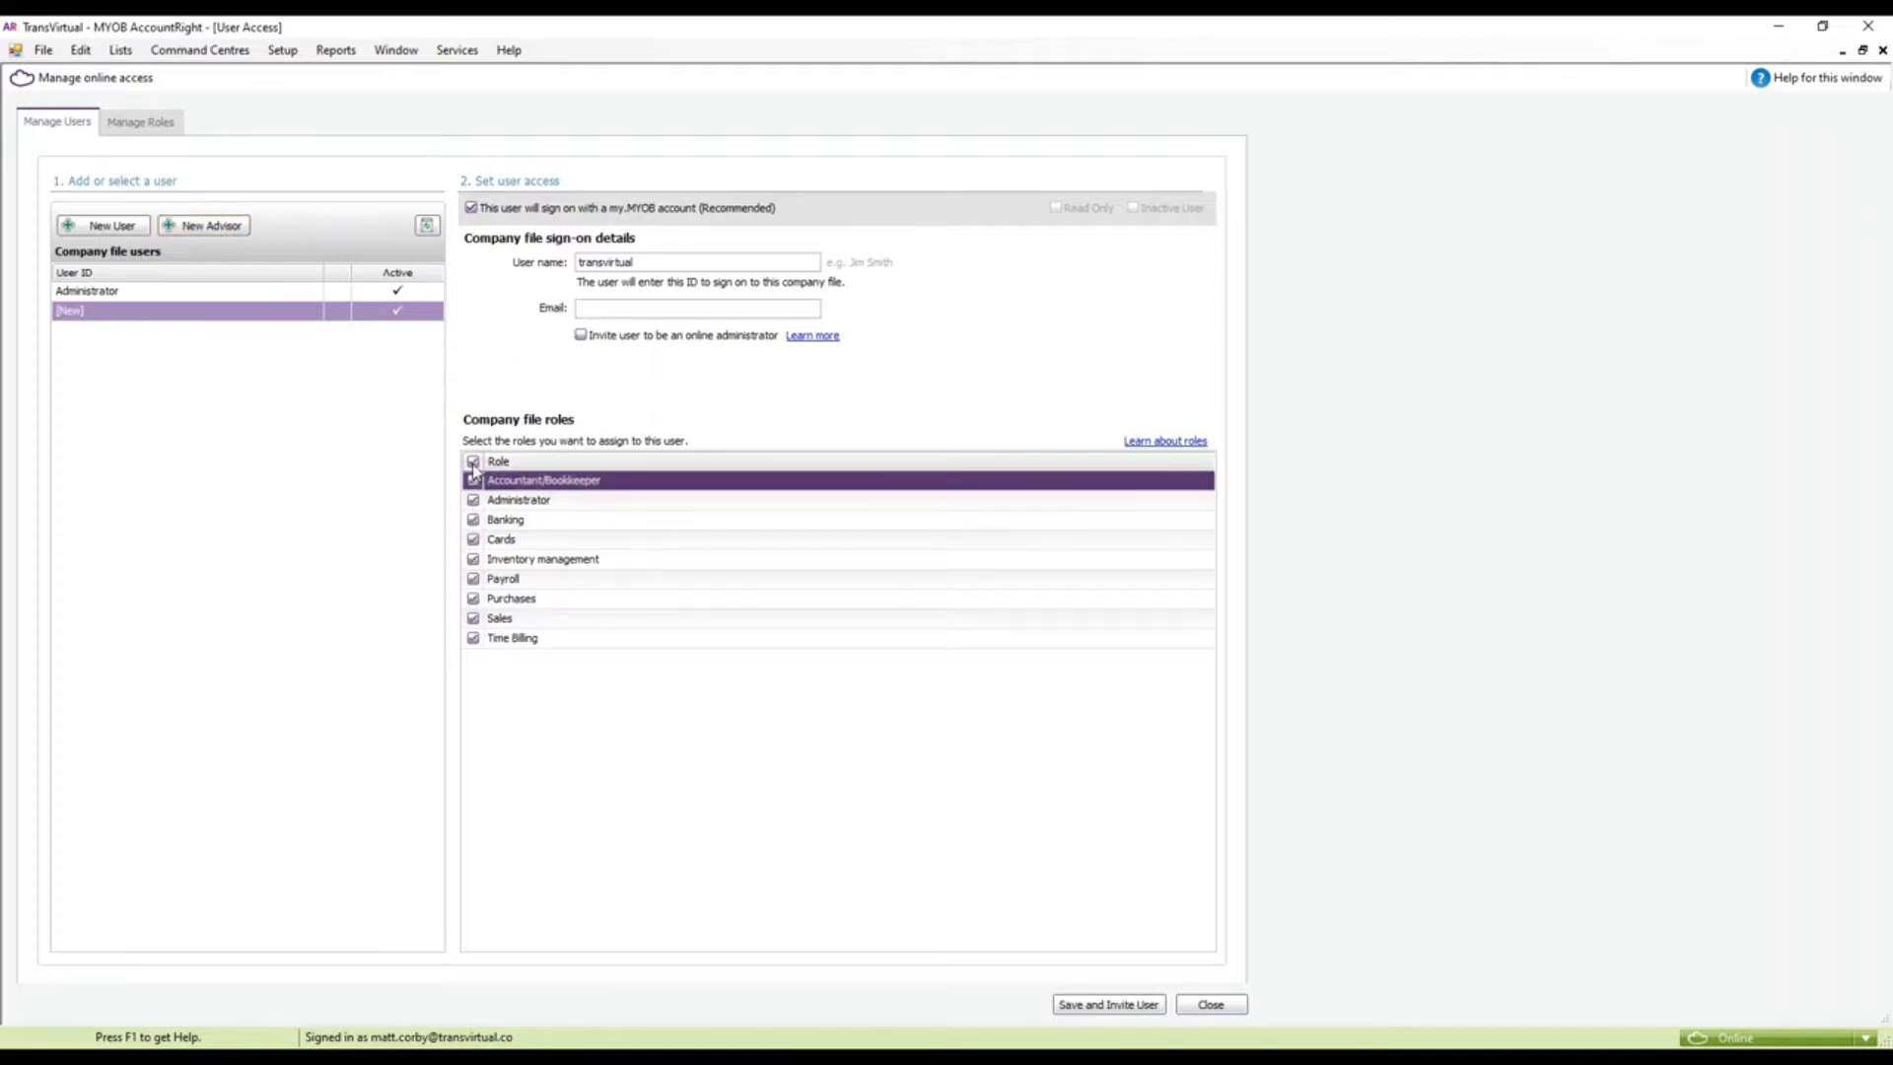
{"action": "left_click", "coordinate": [472, 210]}
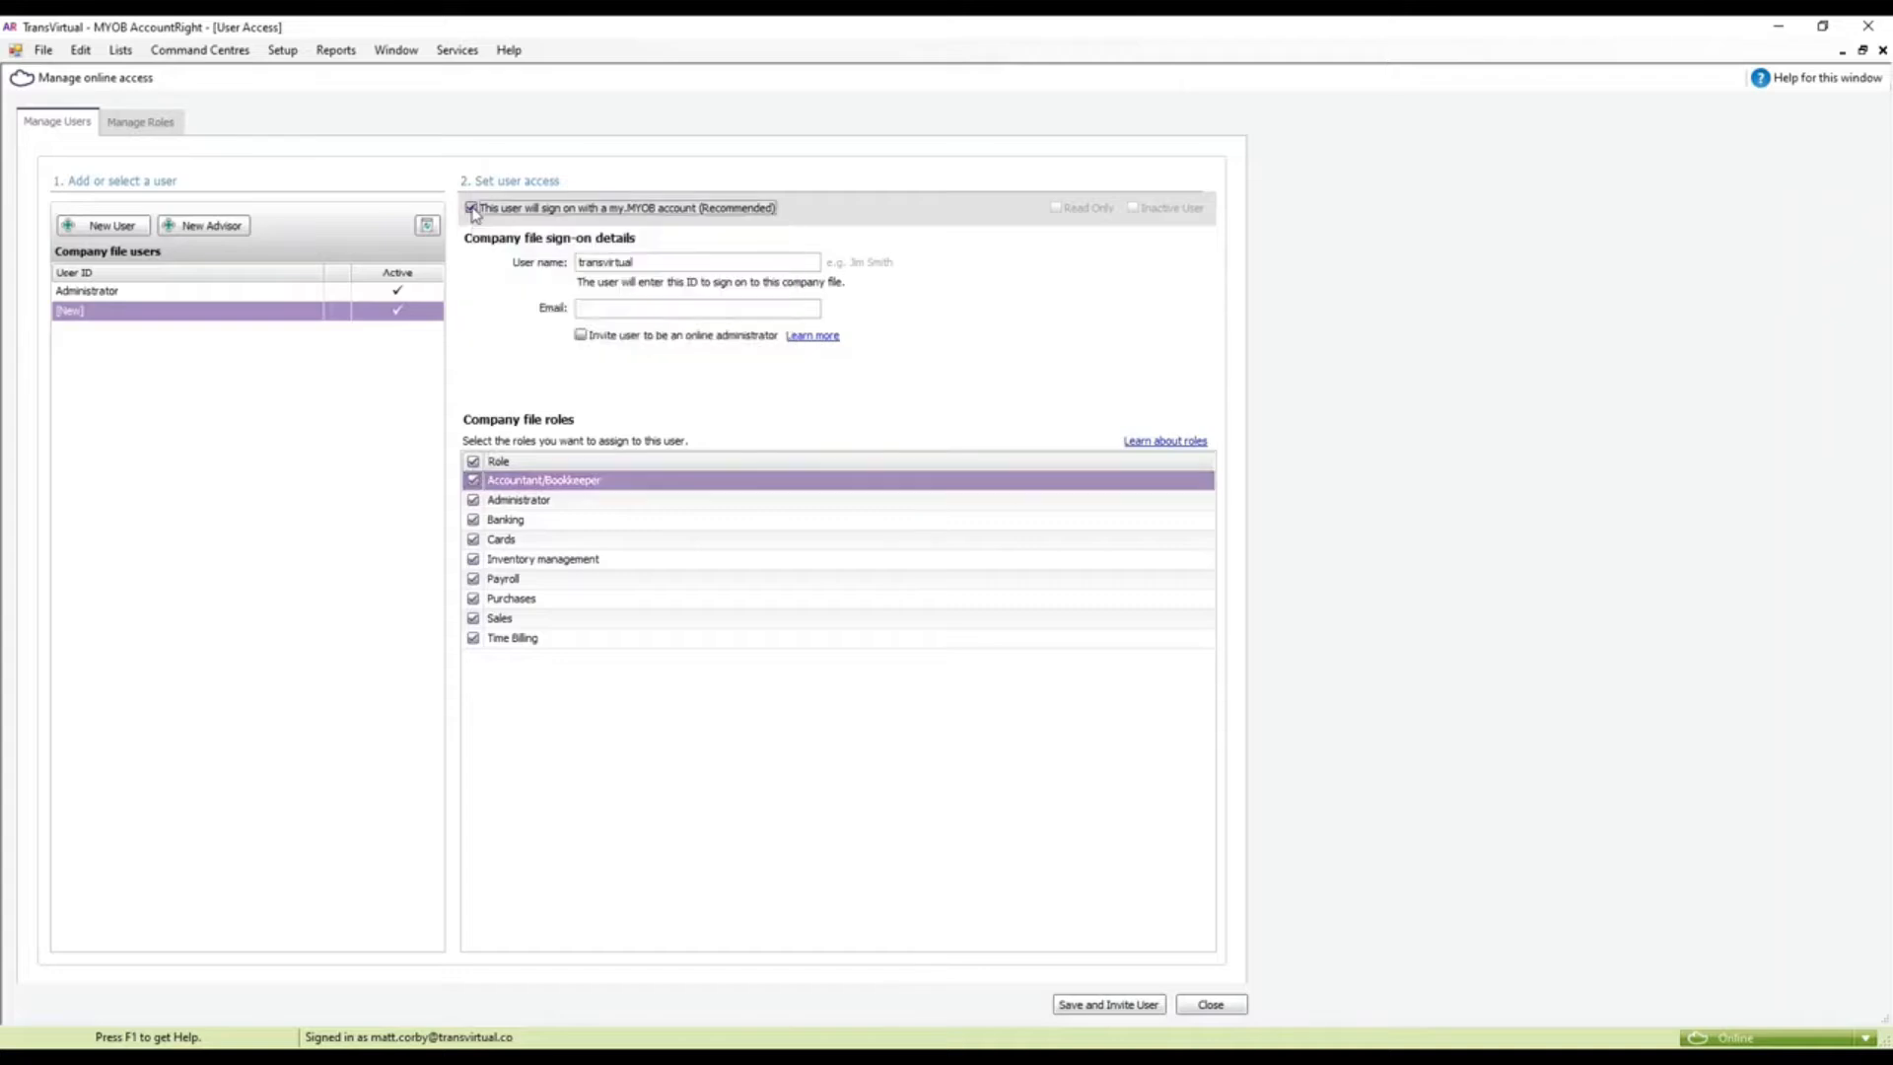
{"action": "left_click_drag", "start_coordinate": [722, 306], "coordinate": [504, 295]}
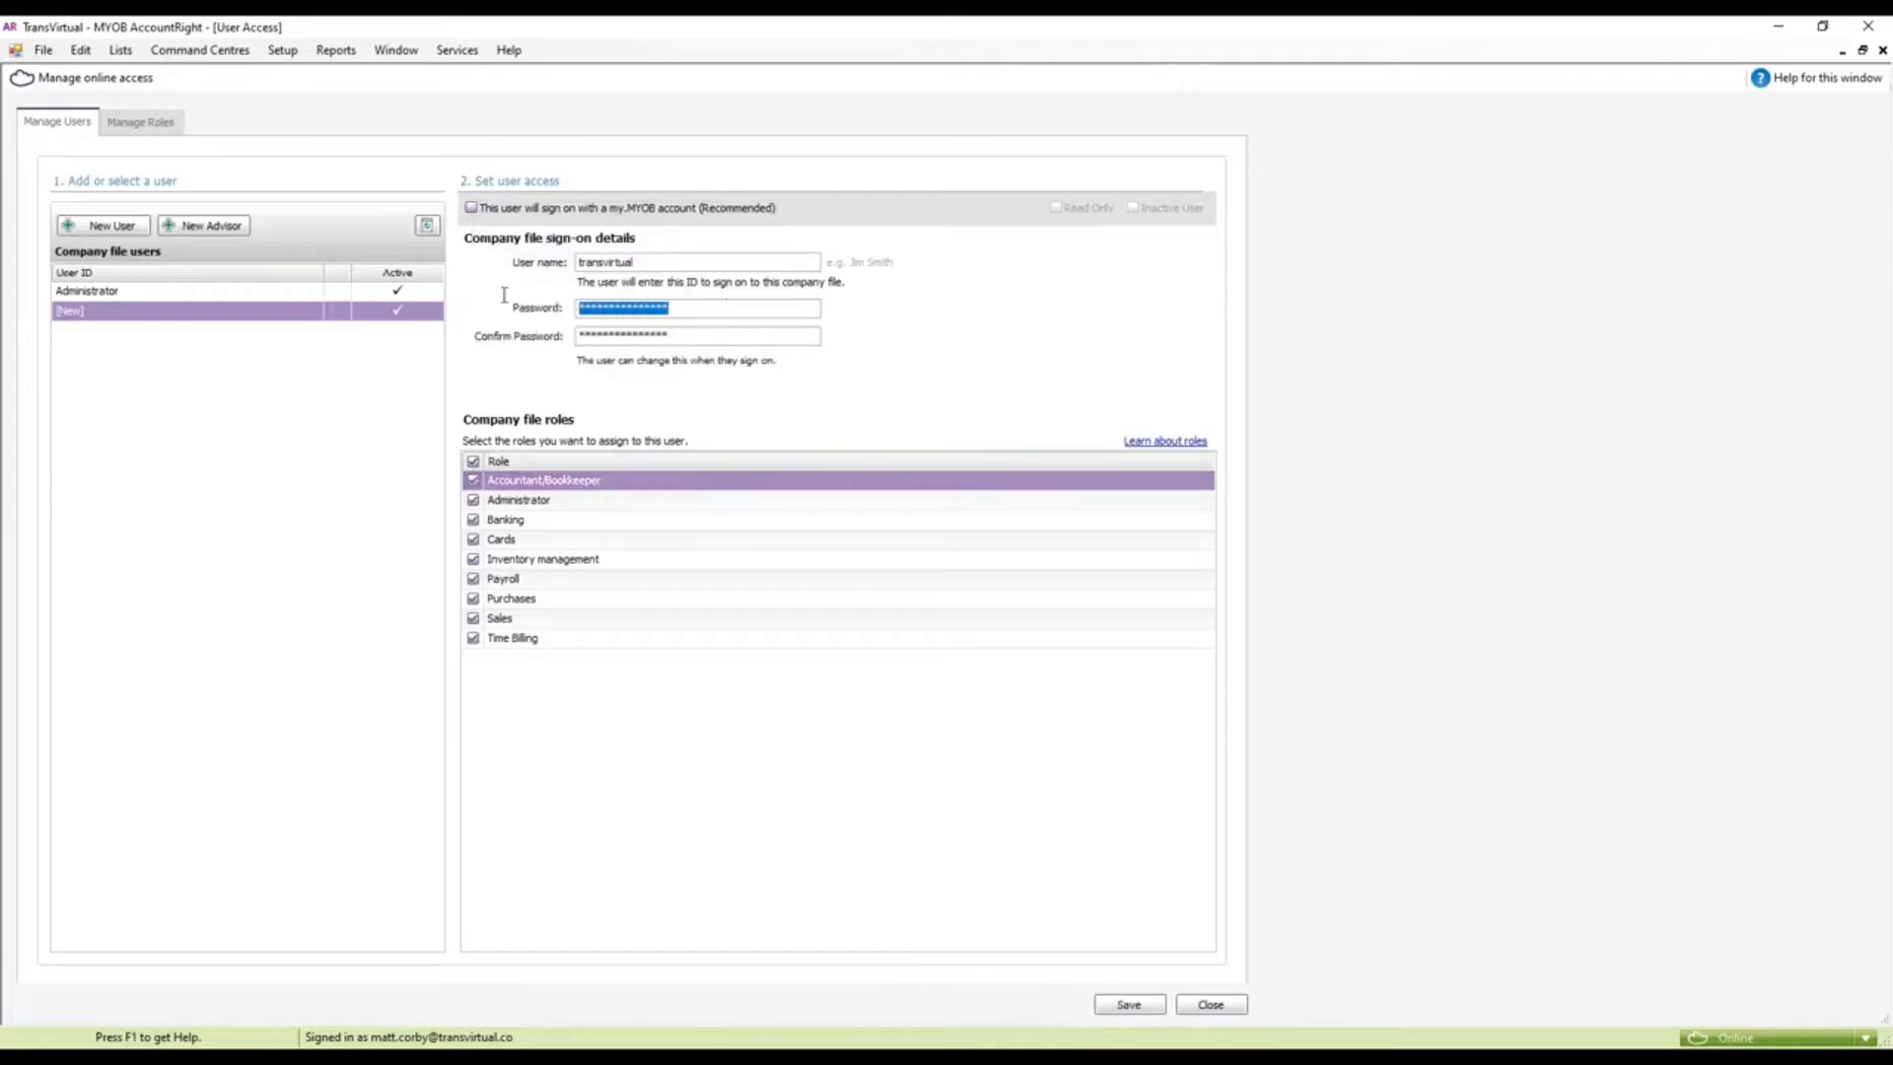
{"action": "type", "text": "***"}
{"action": "key", "text": "Tab"}
{"action": "type", "text": "**"}
{"action": "left_click", "coordinate": [1131, 1007]}
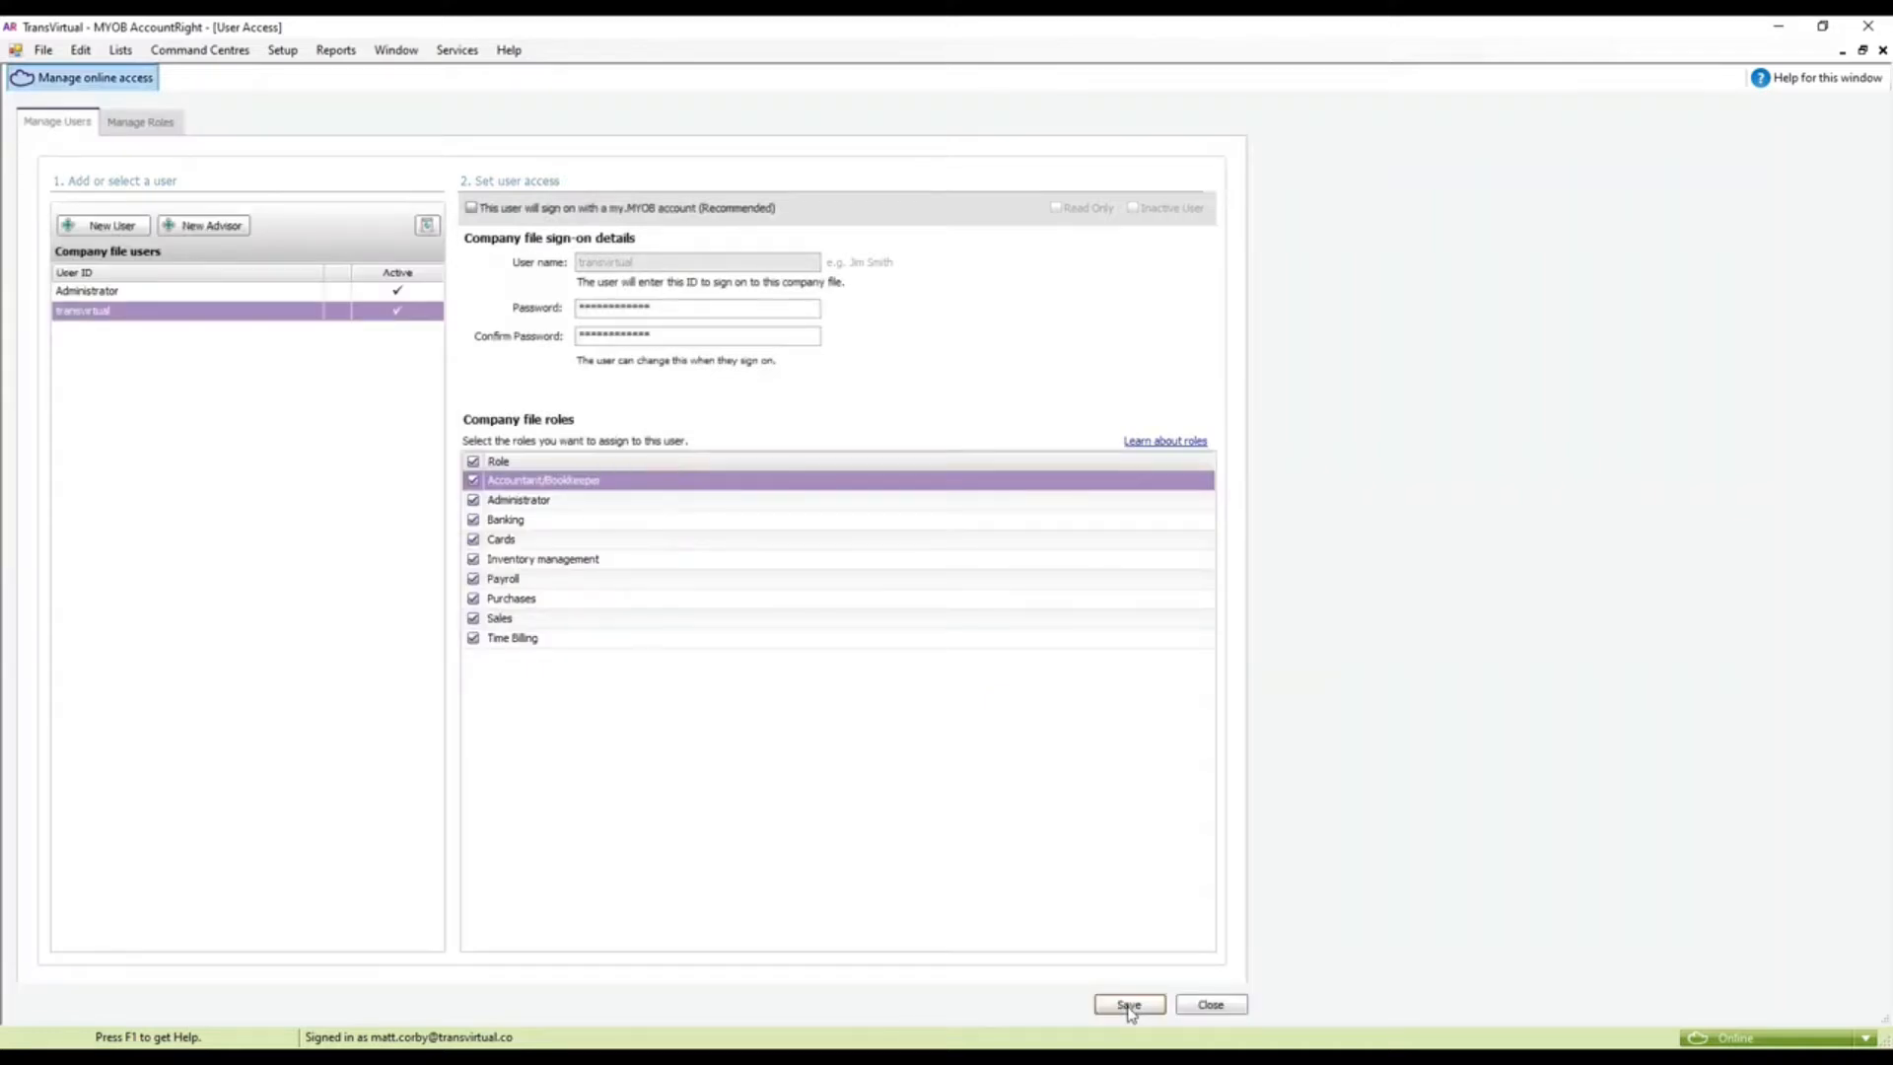
{"action": "left_click", "coordinate": [1211, 1004]}
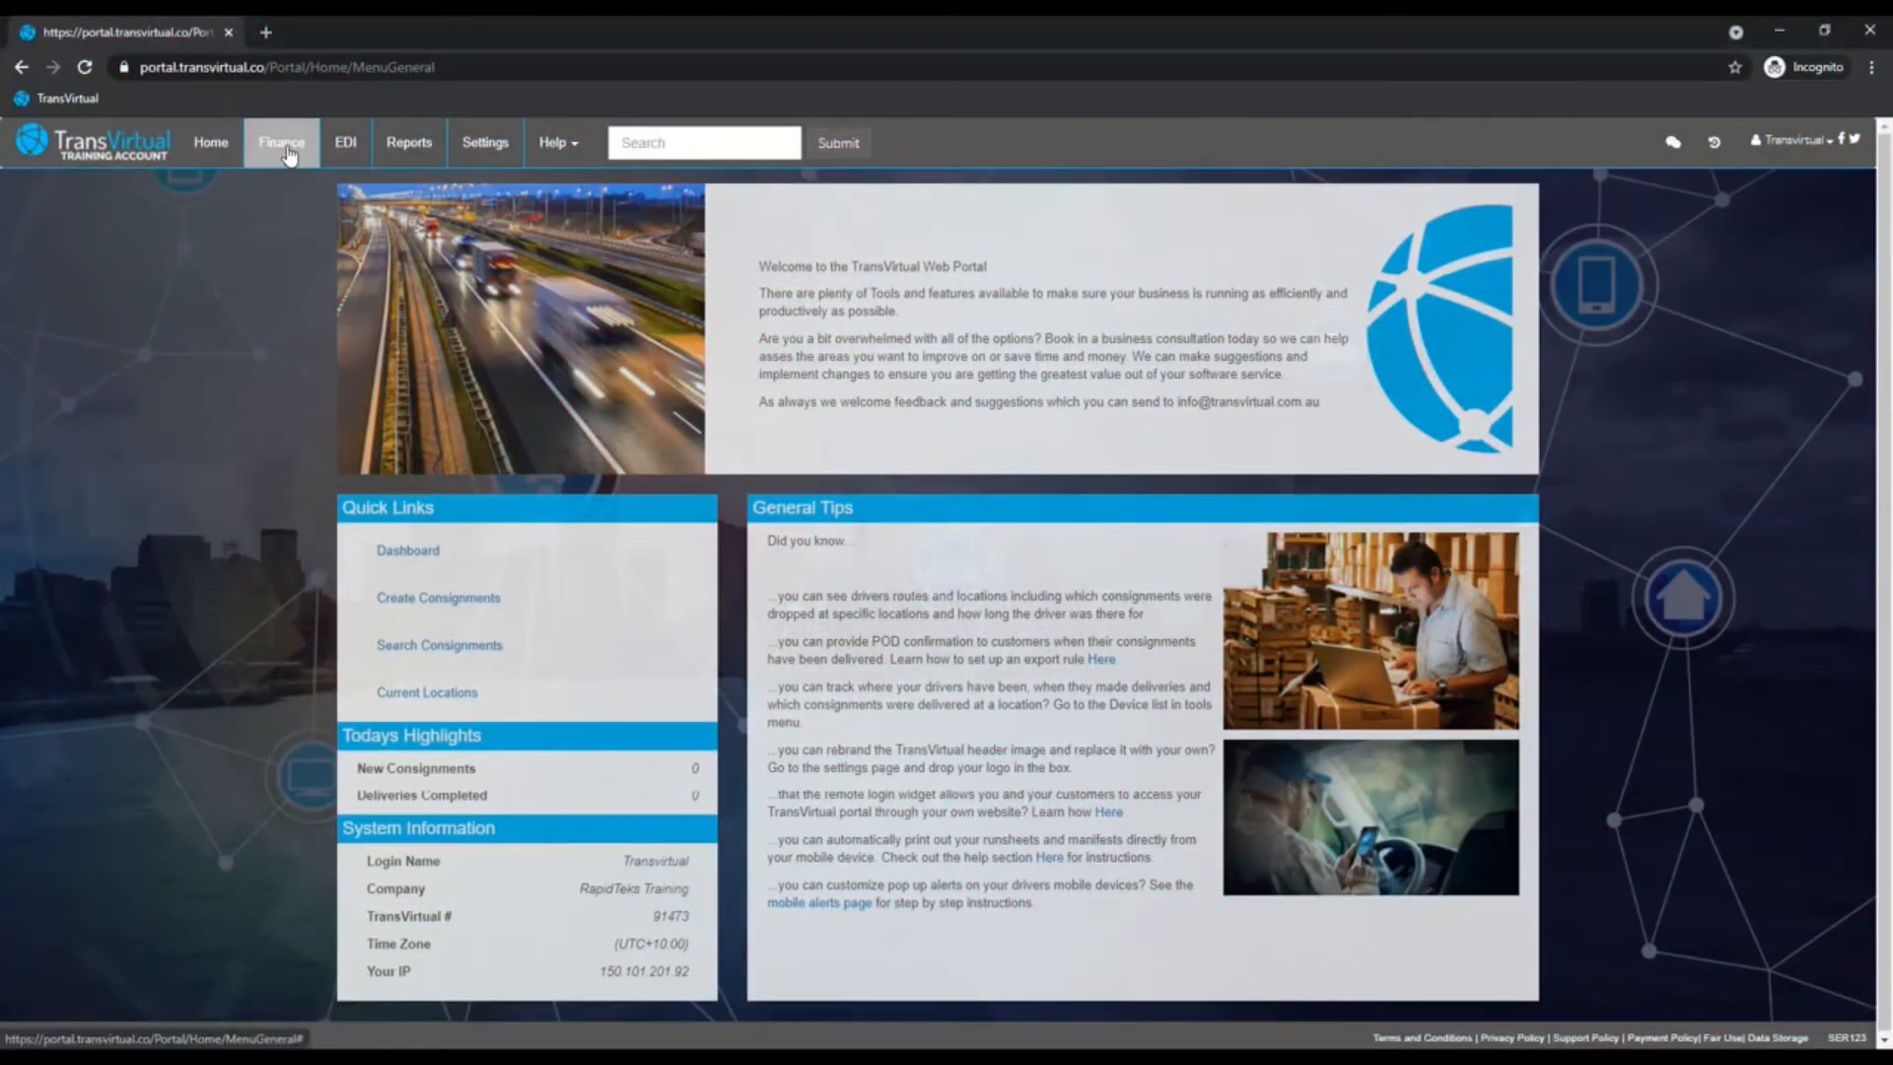
Create a new account package titled MYOB and open its details.
{"action": "left_click", "coordinate": [284, 146]}
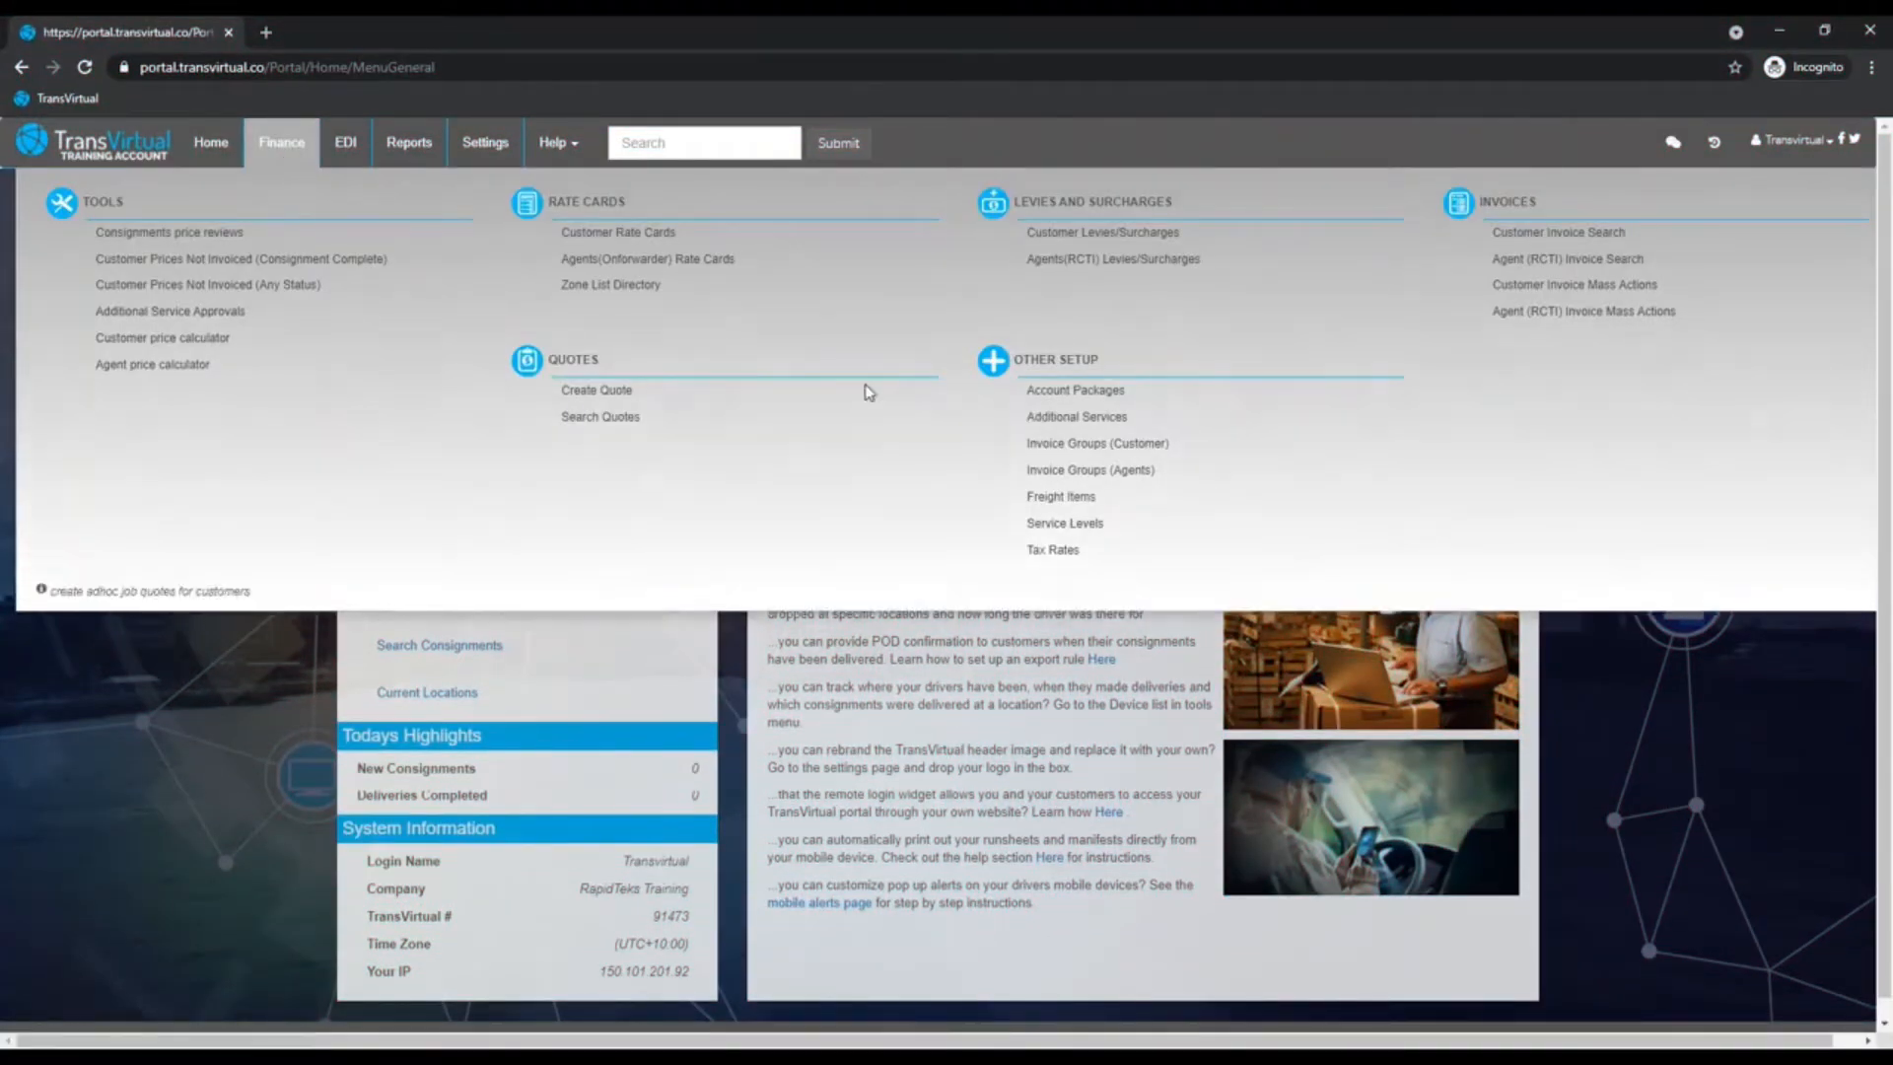
{"action": "left_click", "coordinate": [1071, 394]}
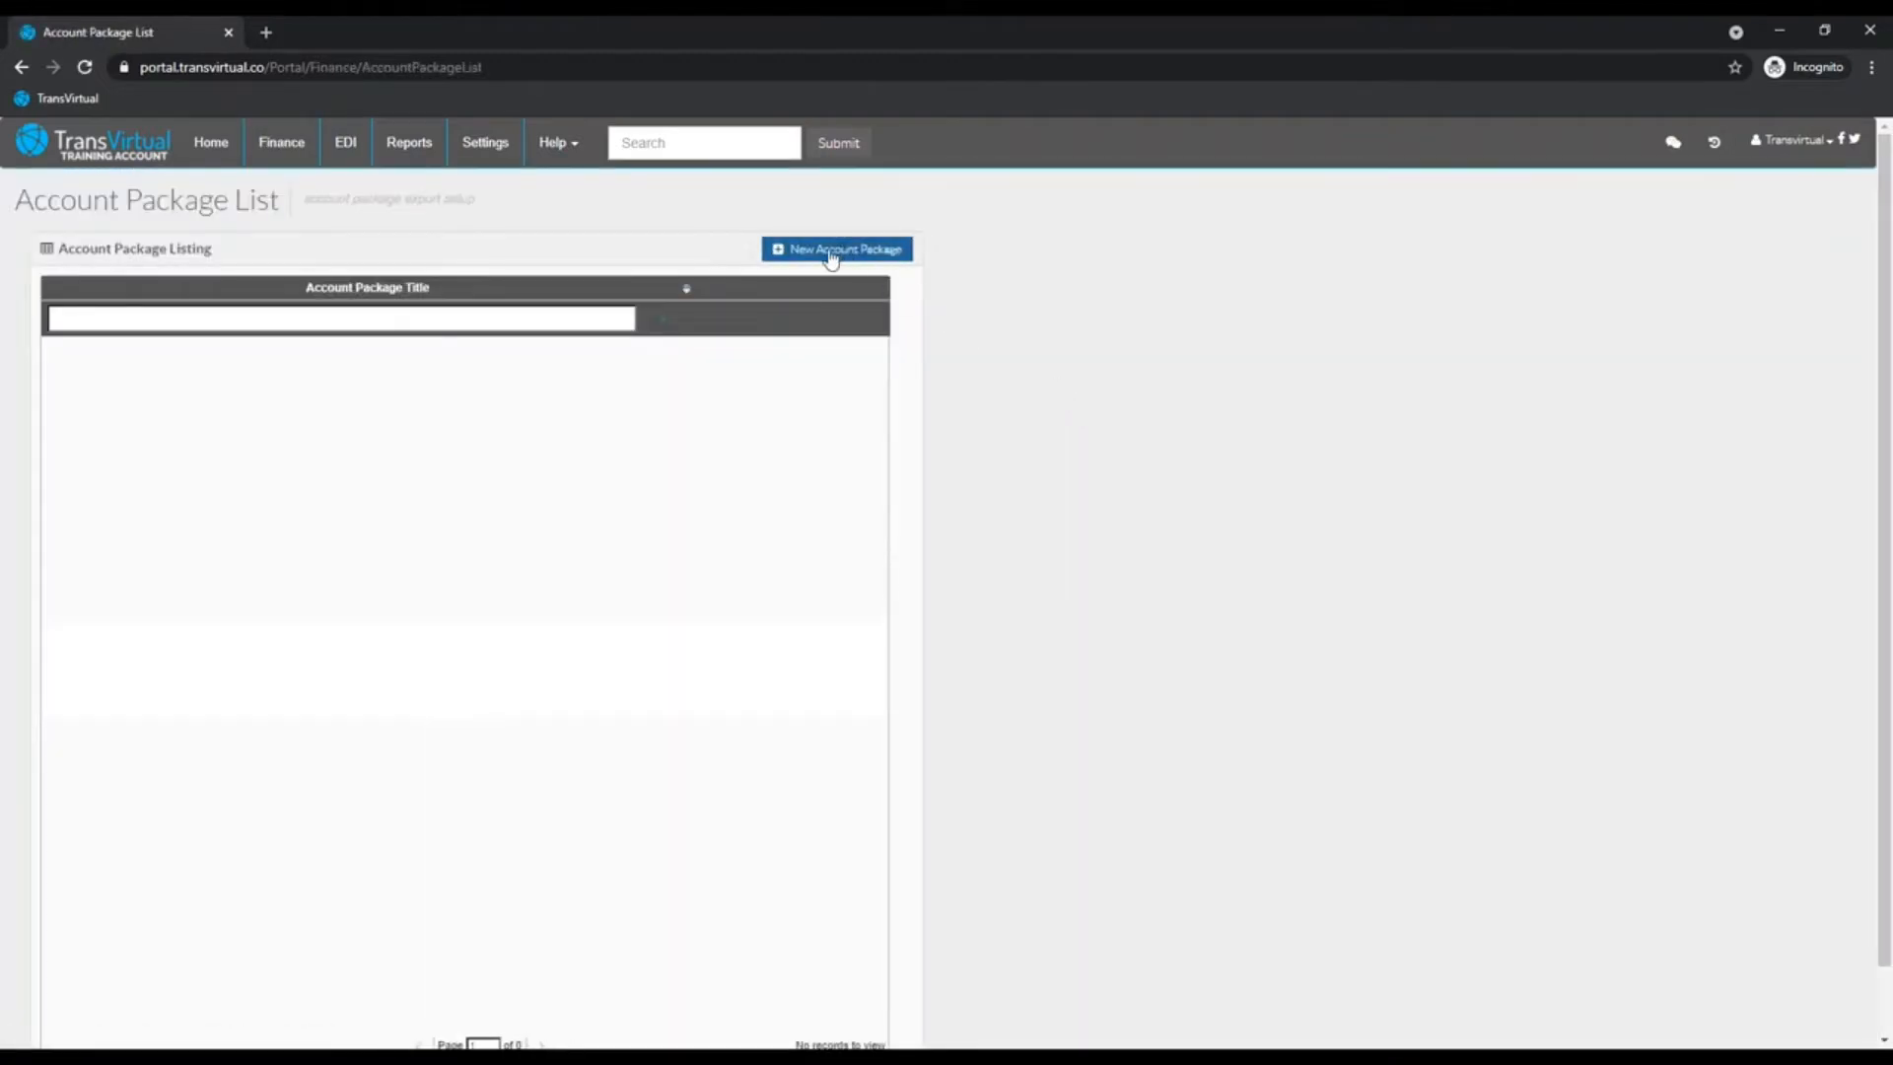
{"action": "left_click", "coordinate": [831, 252]}
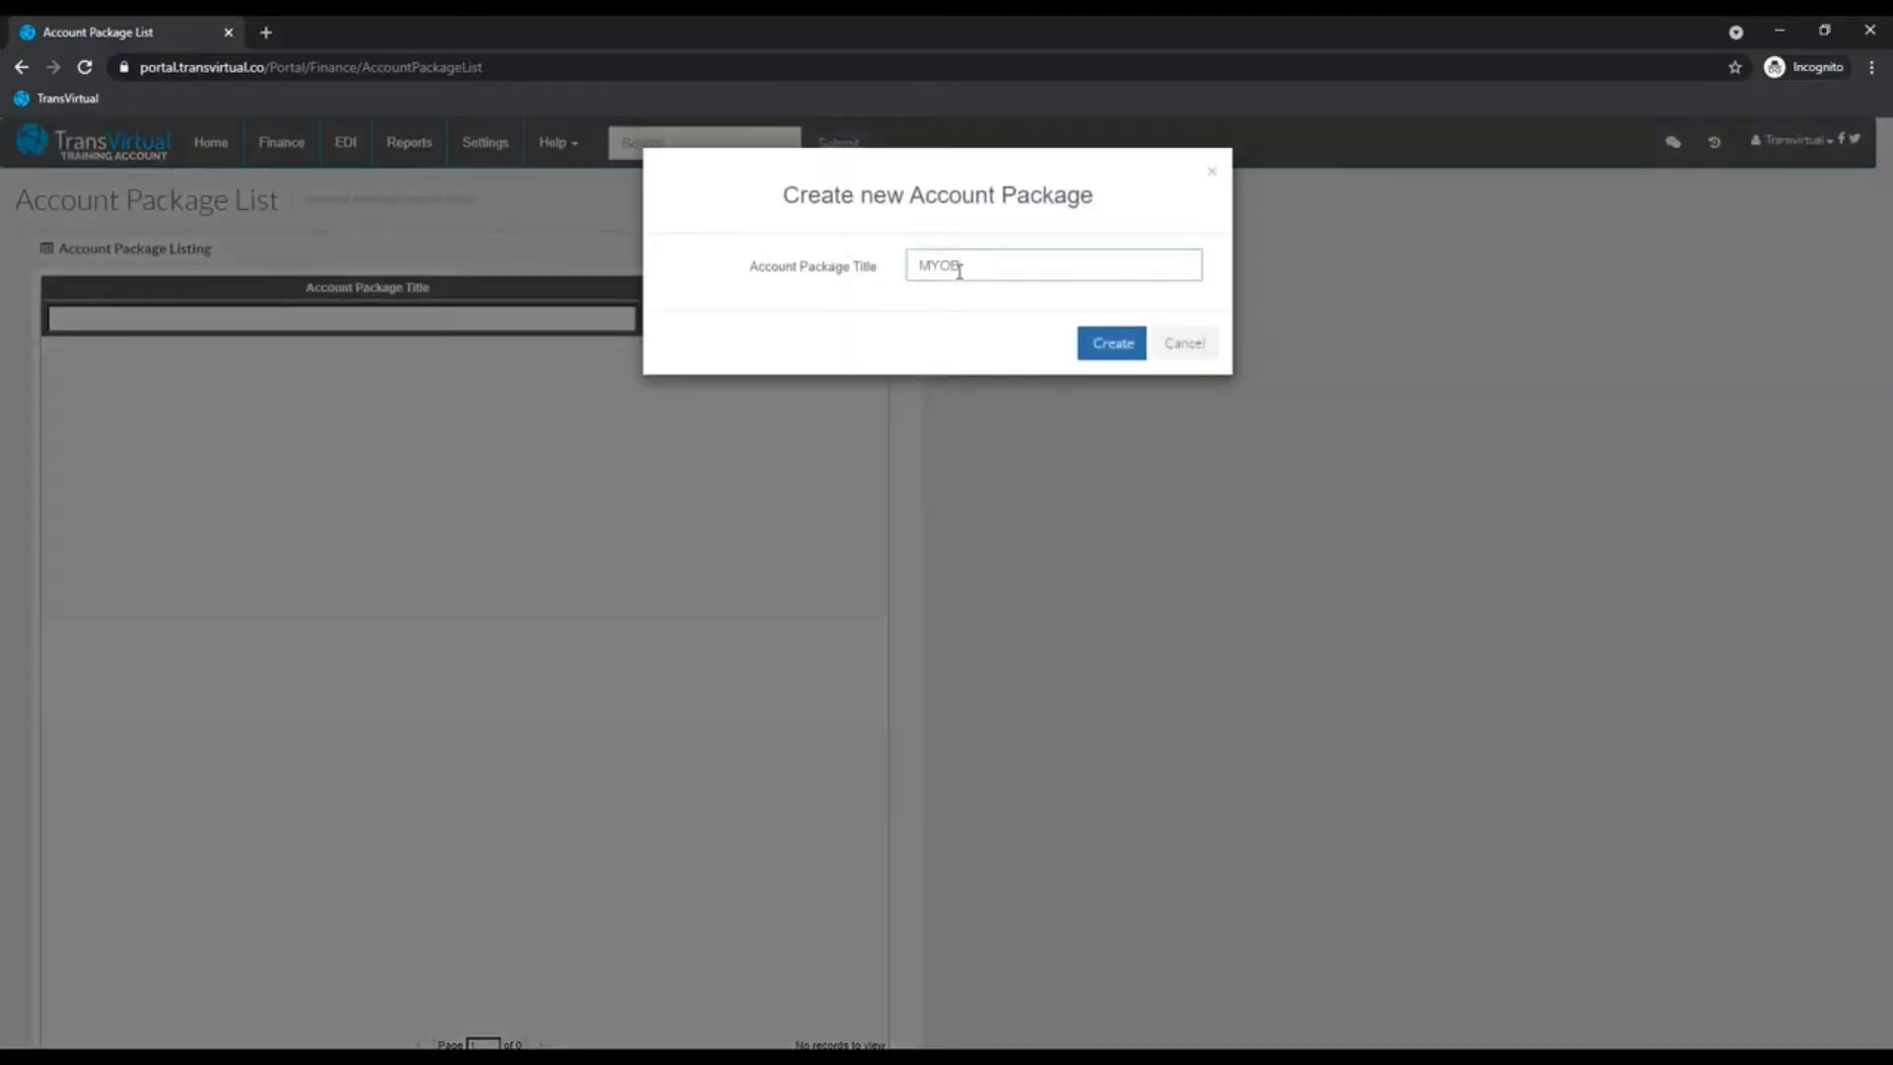
{"action": "left_click", "coordinate": [1111, 343]}
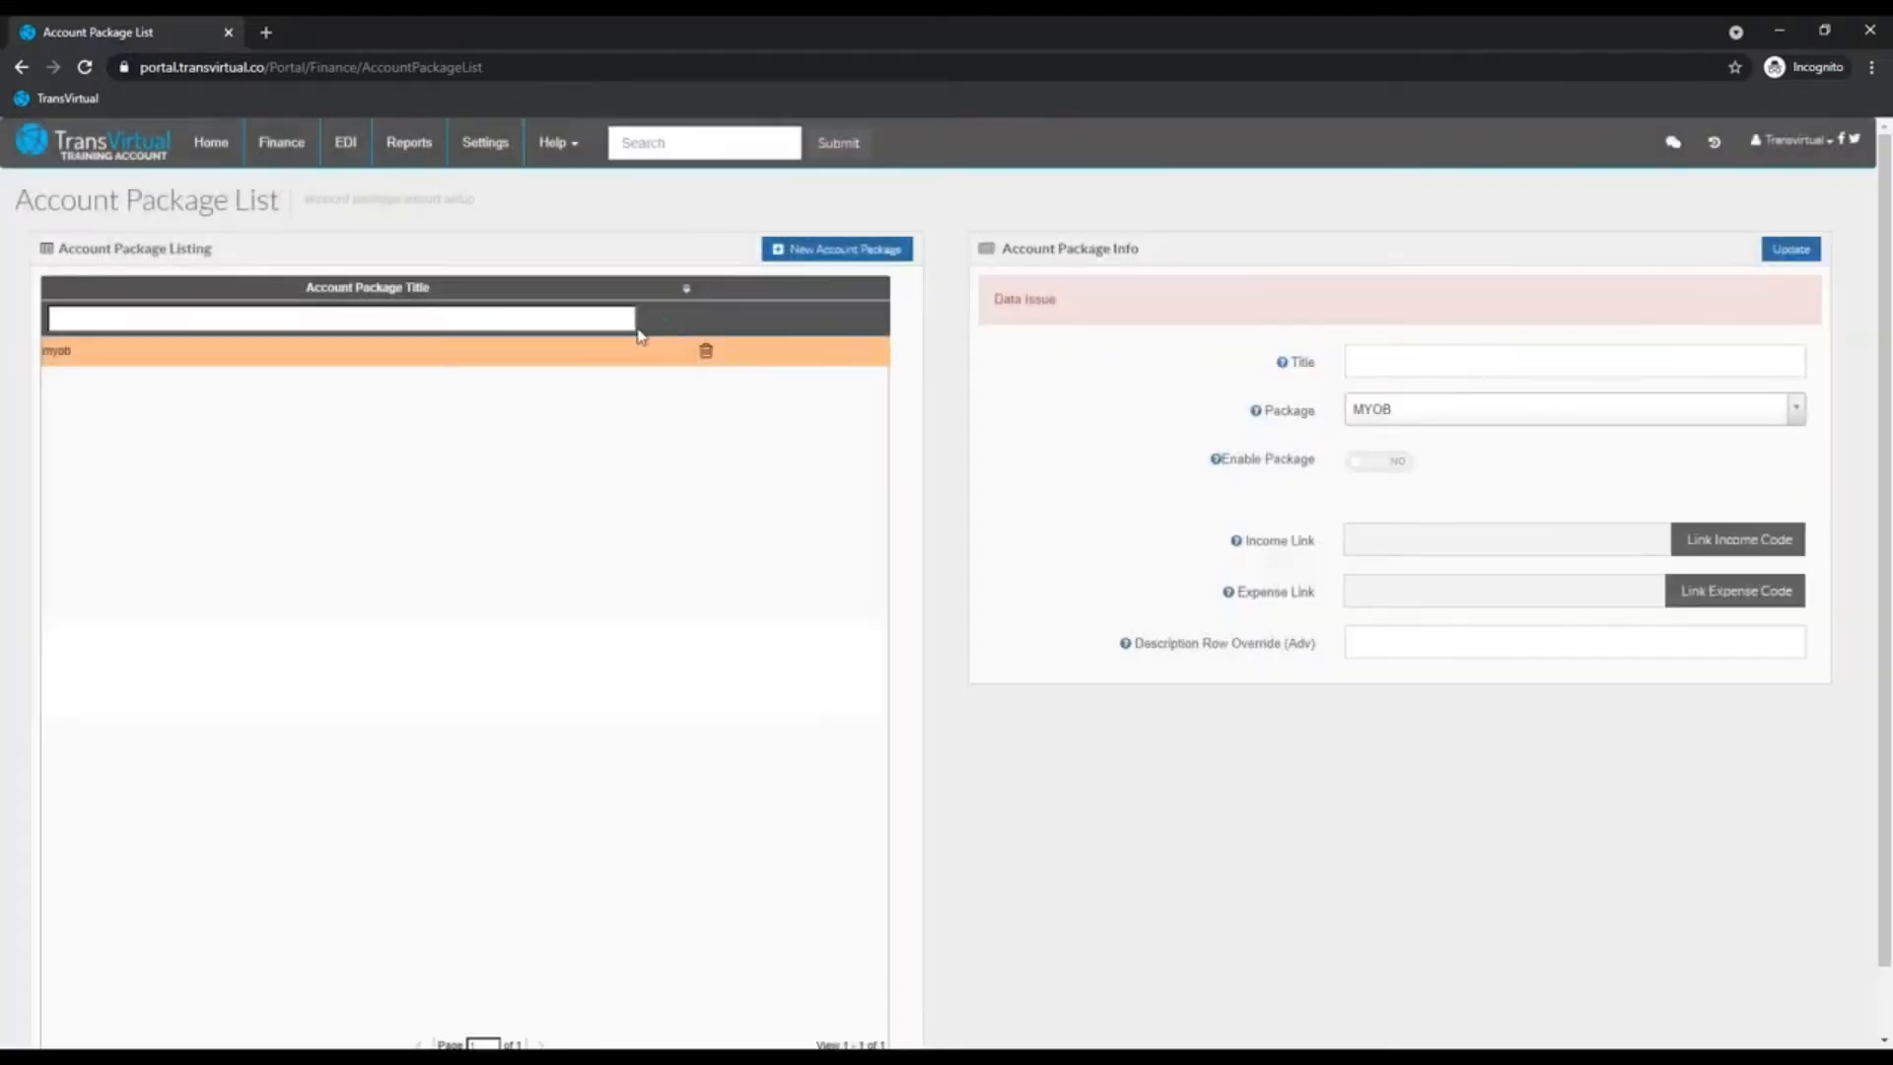
{"action": "left_click", "coordinate": [459, 351]}
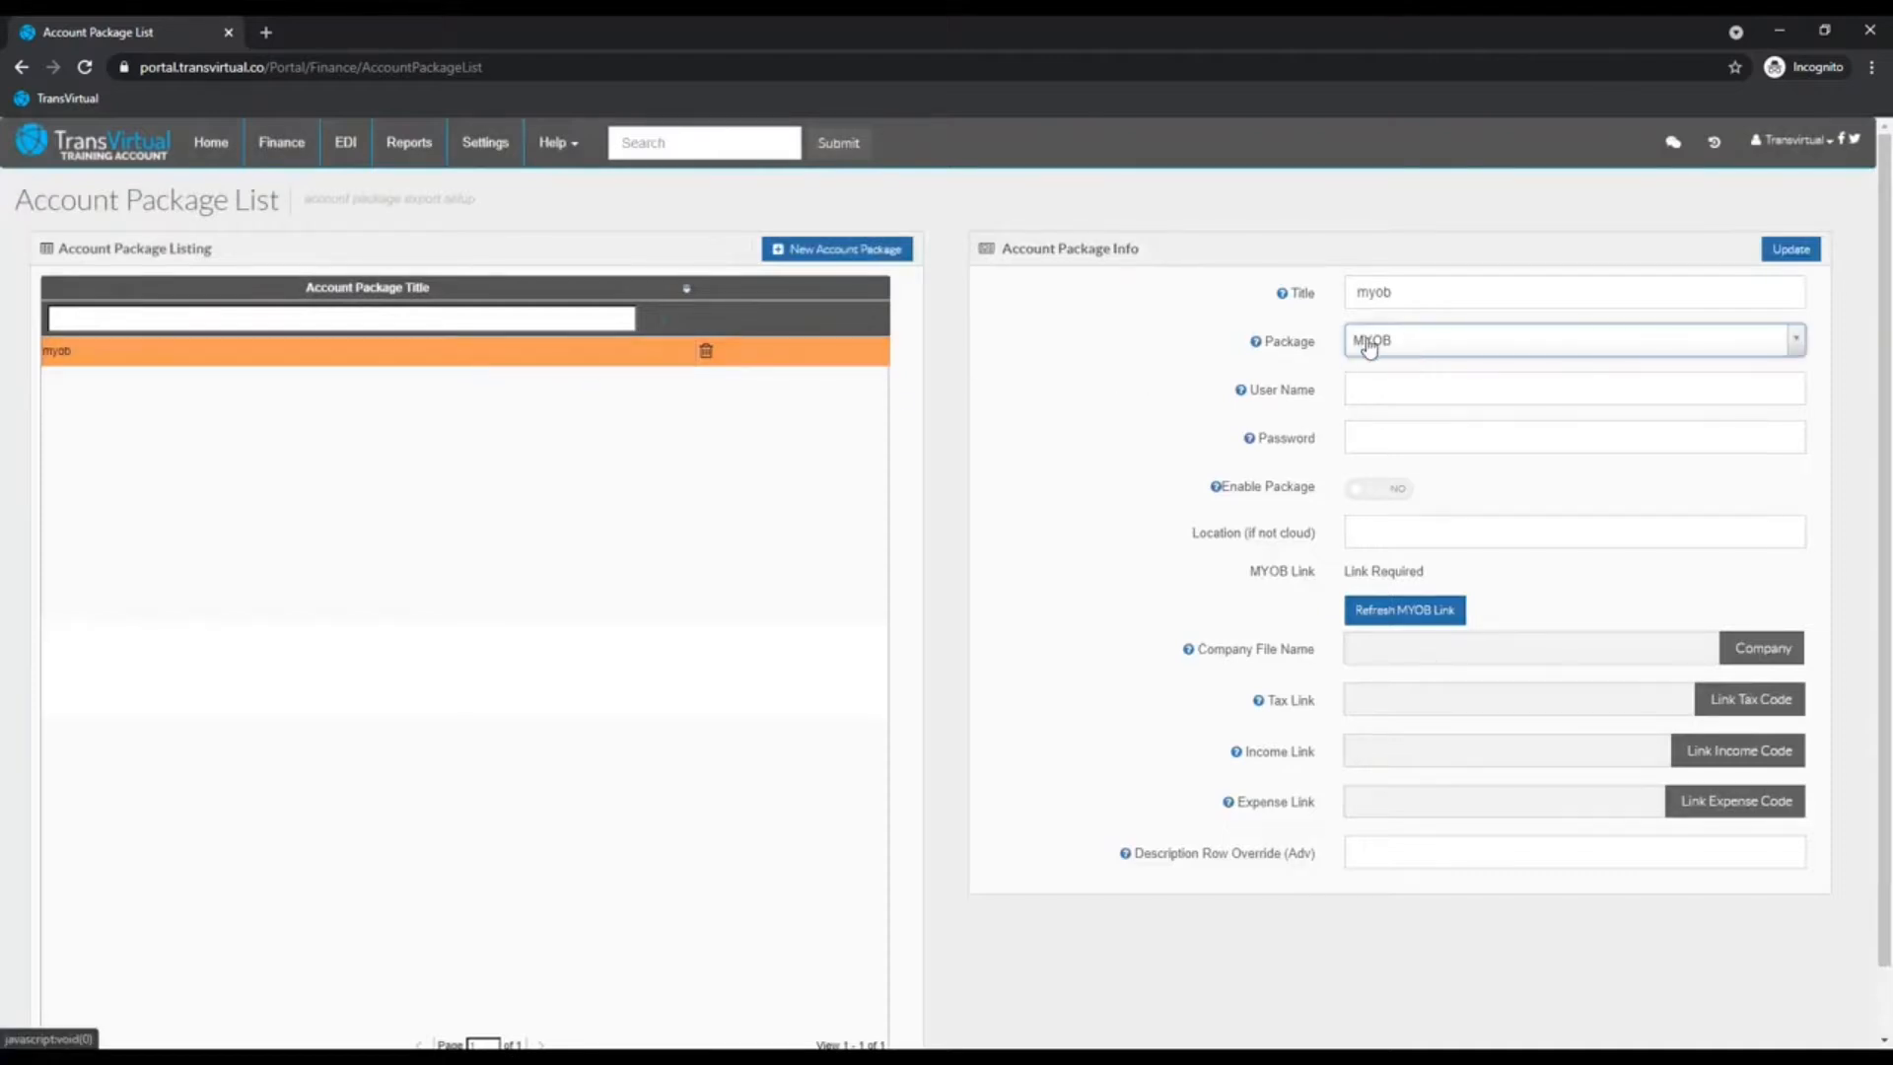
Enter user name 'transvirtual', then link to MYOB by signing in with two-factor code and allowing access.
{"action": "left_click", "coordinate": [1381, 383]}
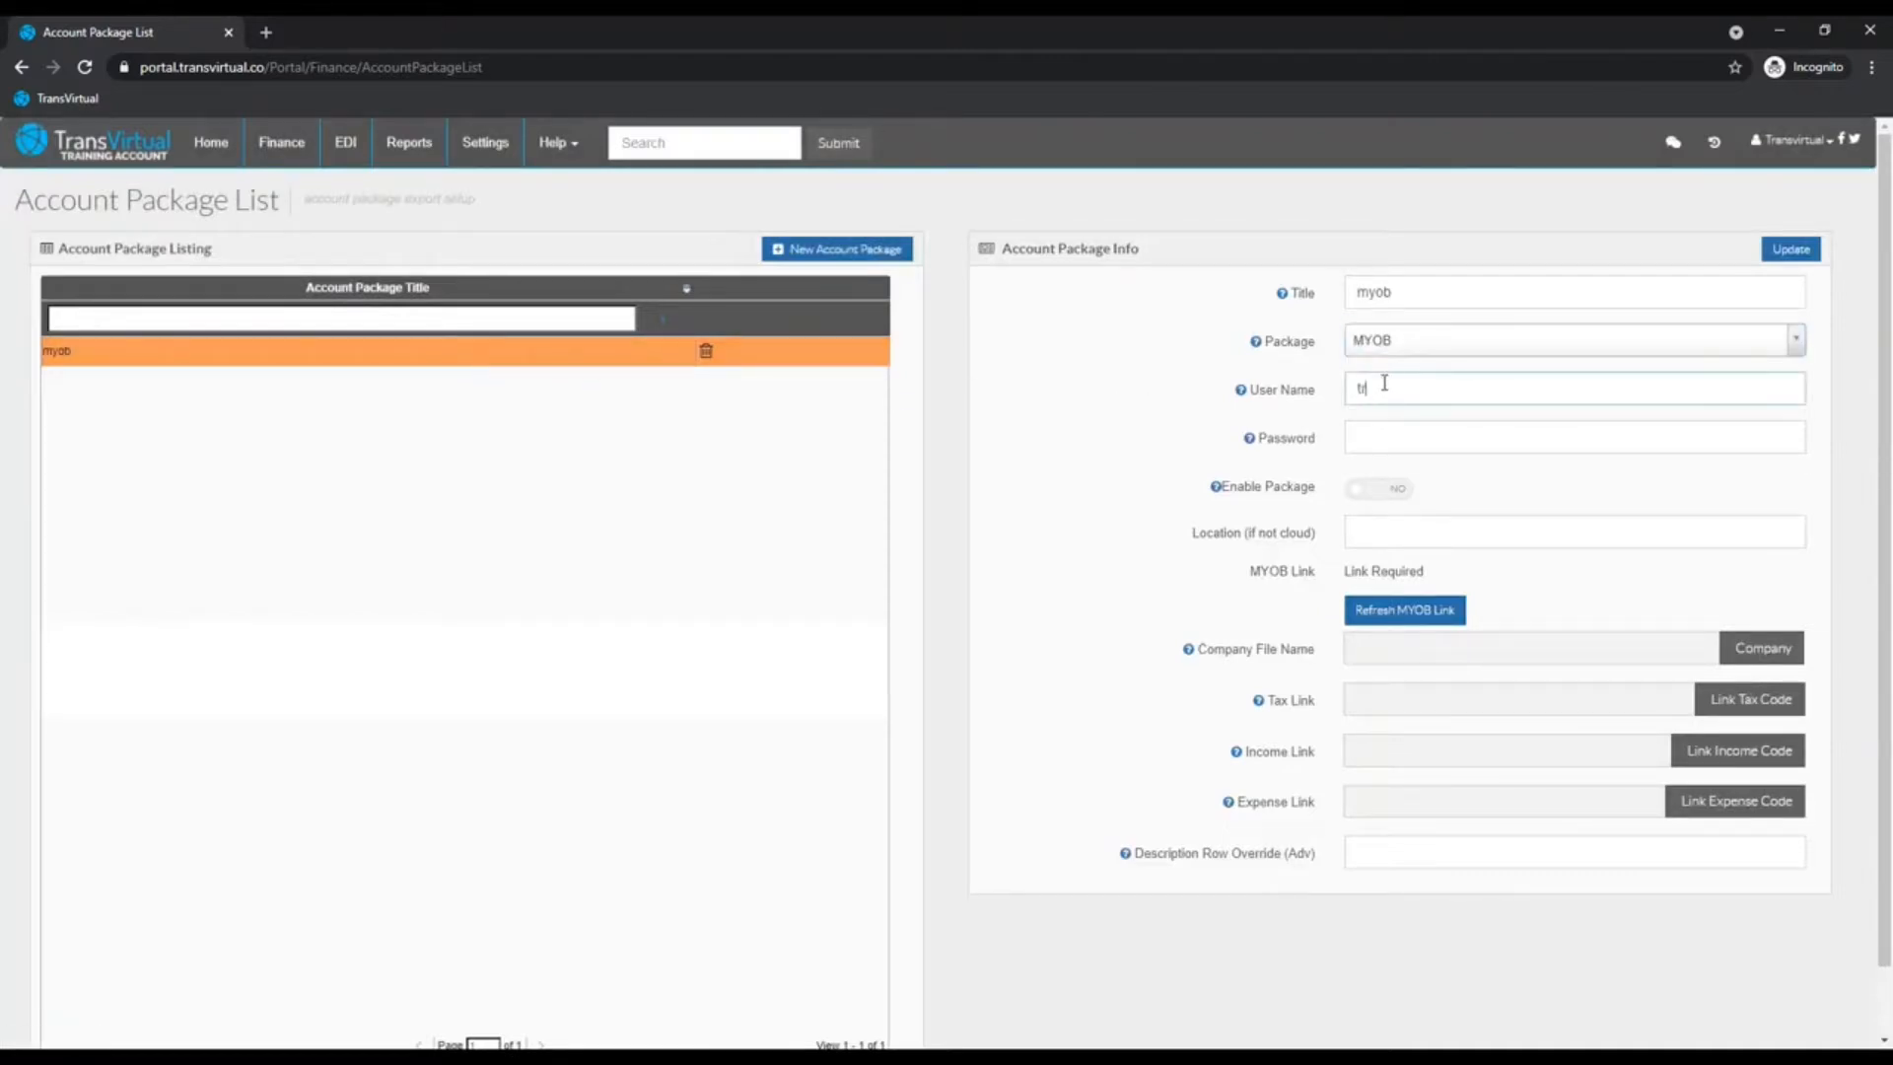
{"action": "type", "text": "transvirtual"}
{"action": "key", "text": "Tab"}
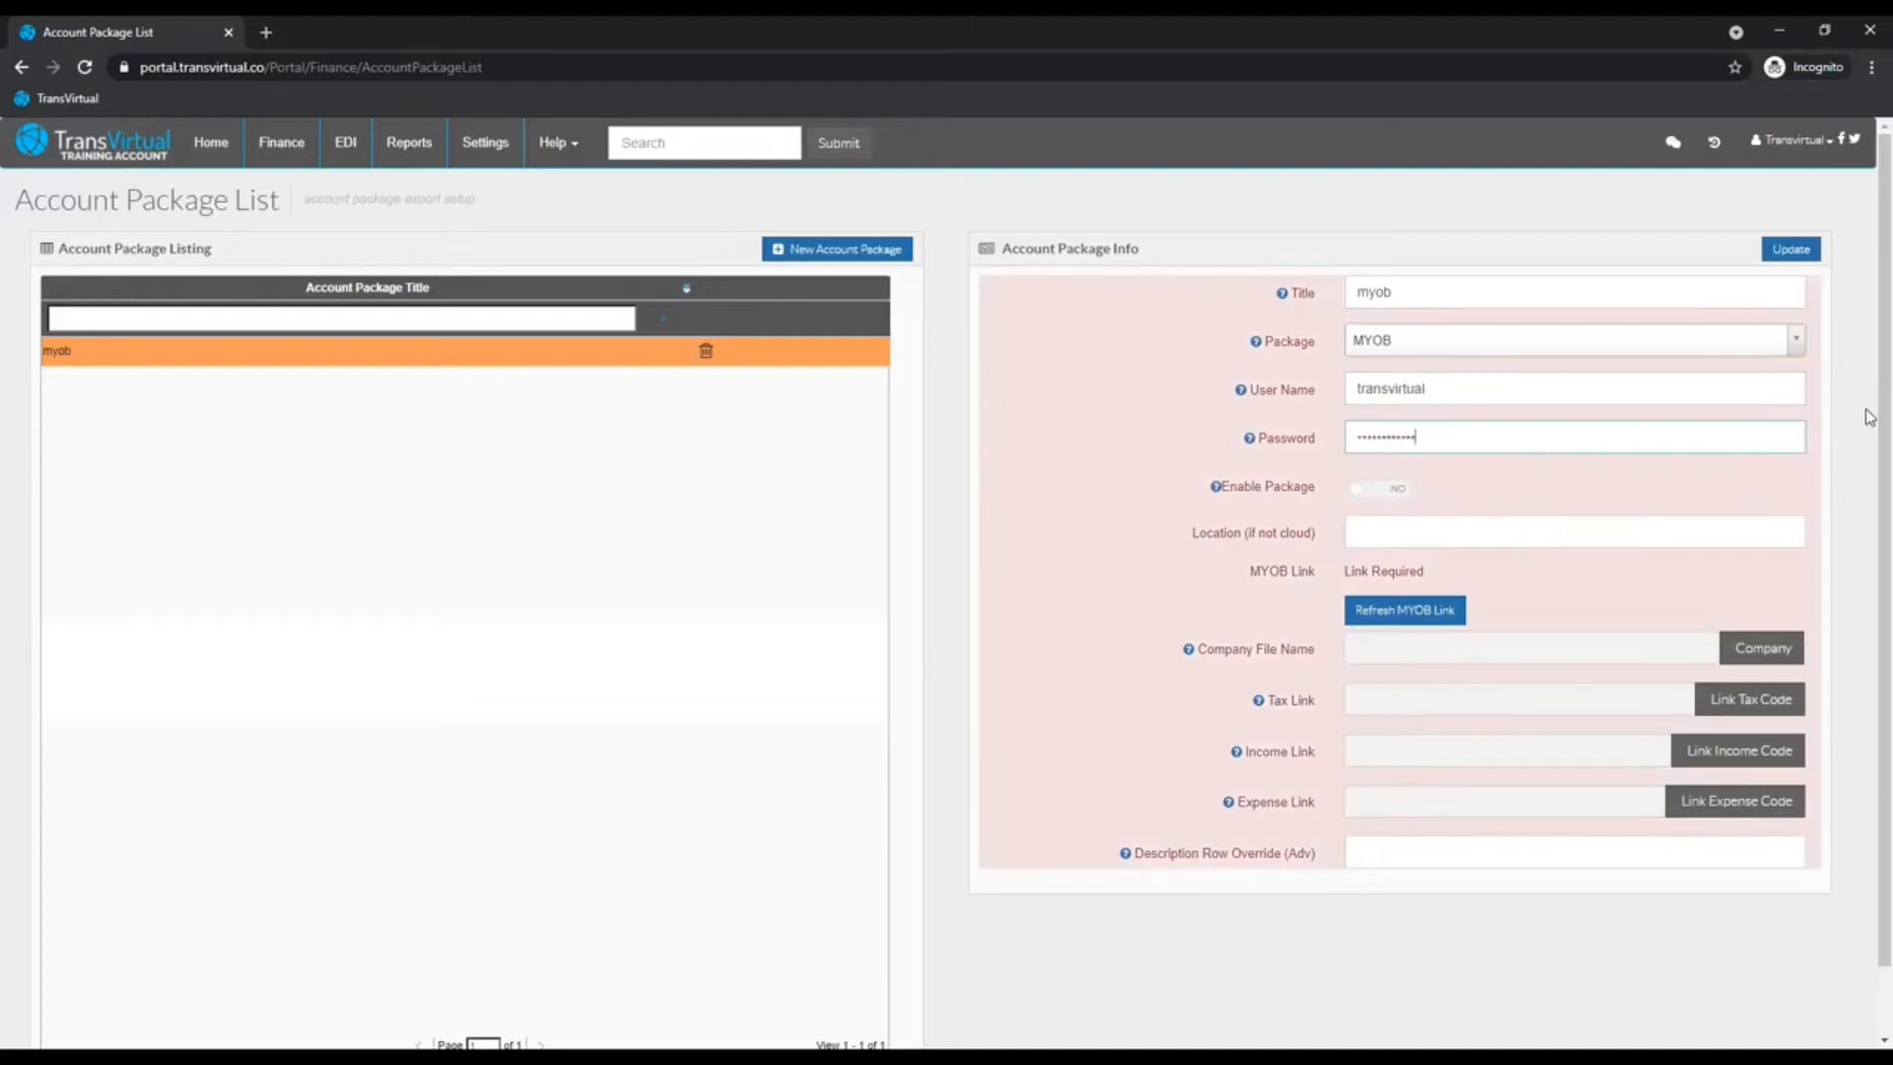
{"action": "left_click", "coordinate": [1405, 609]}
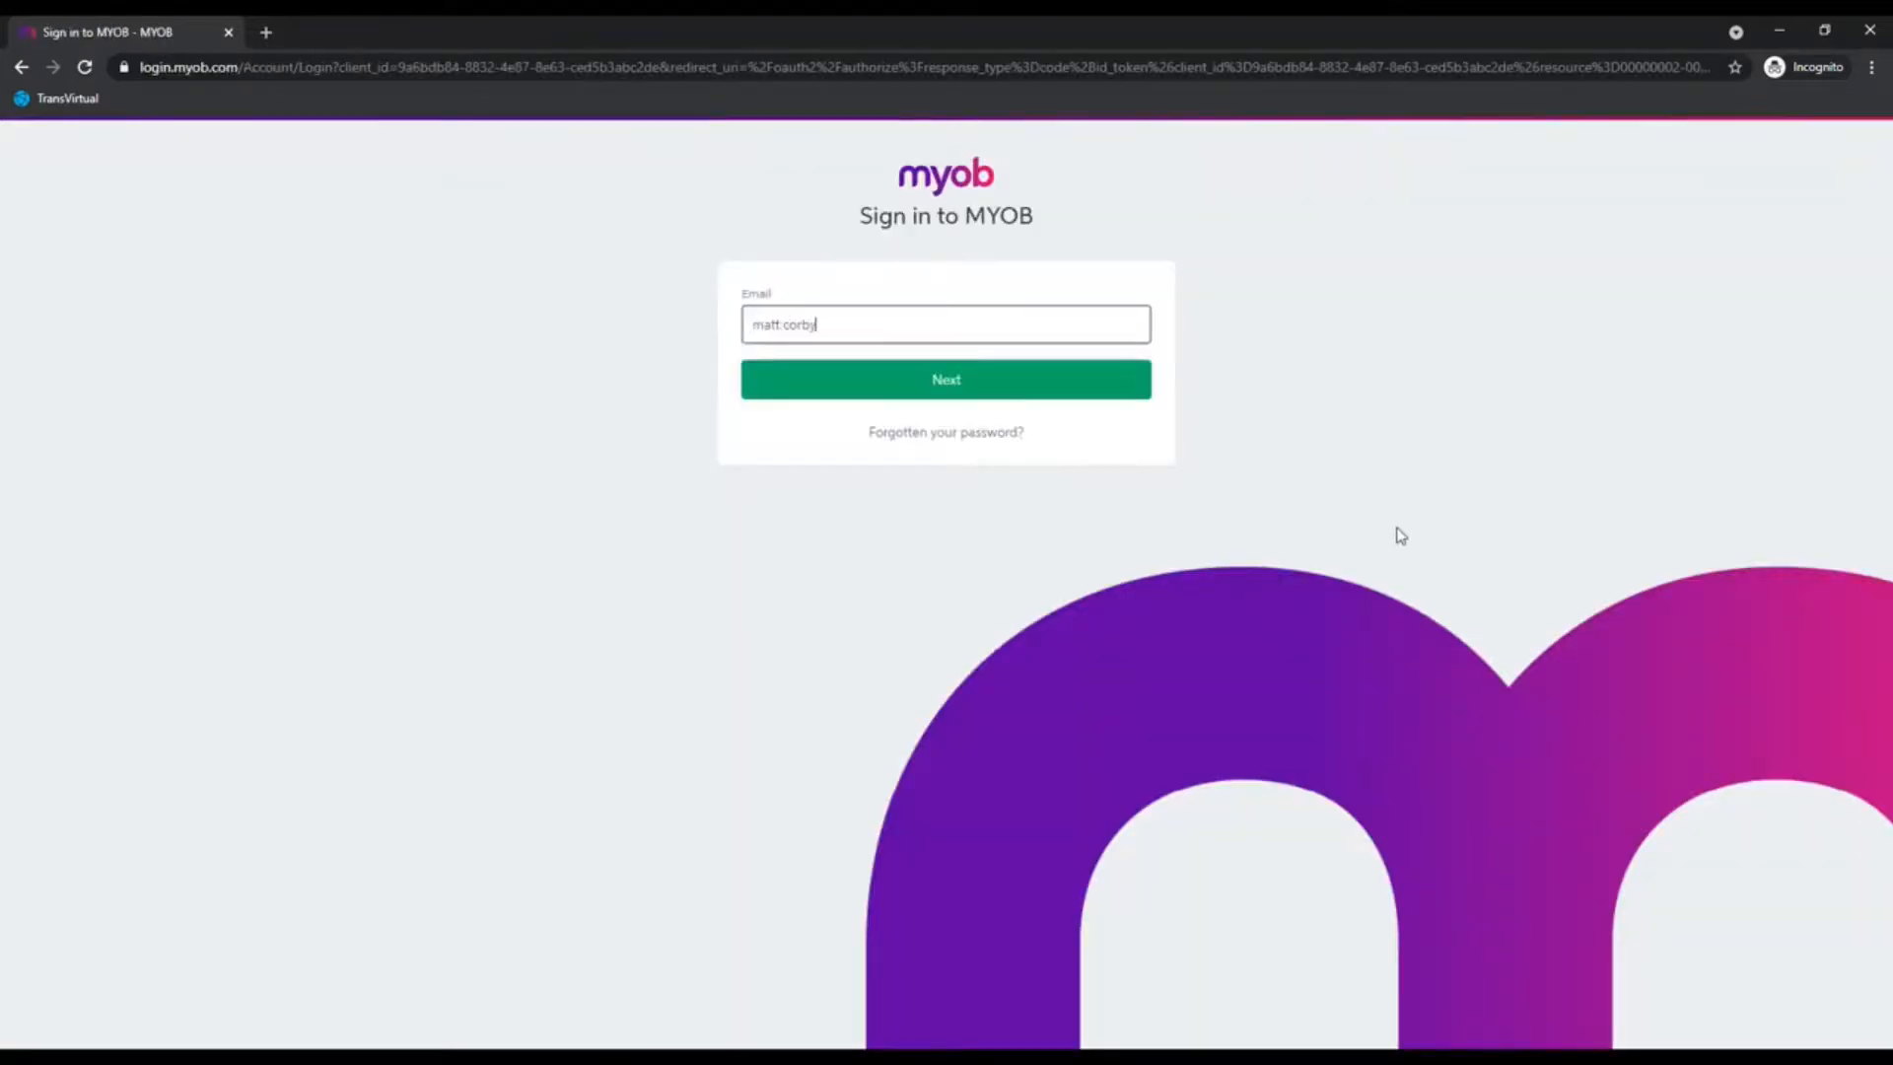
{"action": "left_click", "coordinate": [929, 370]}
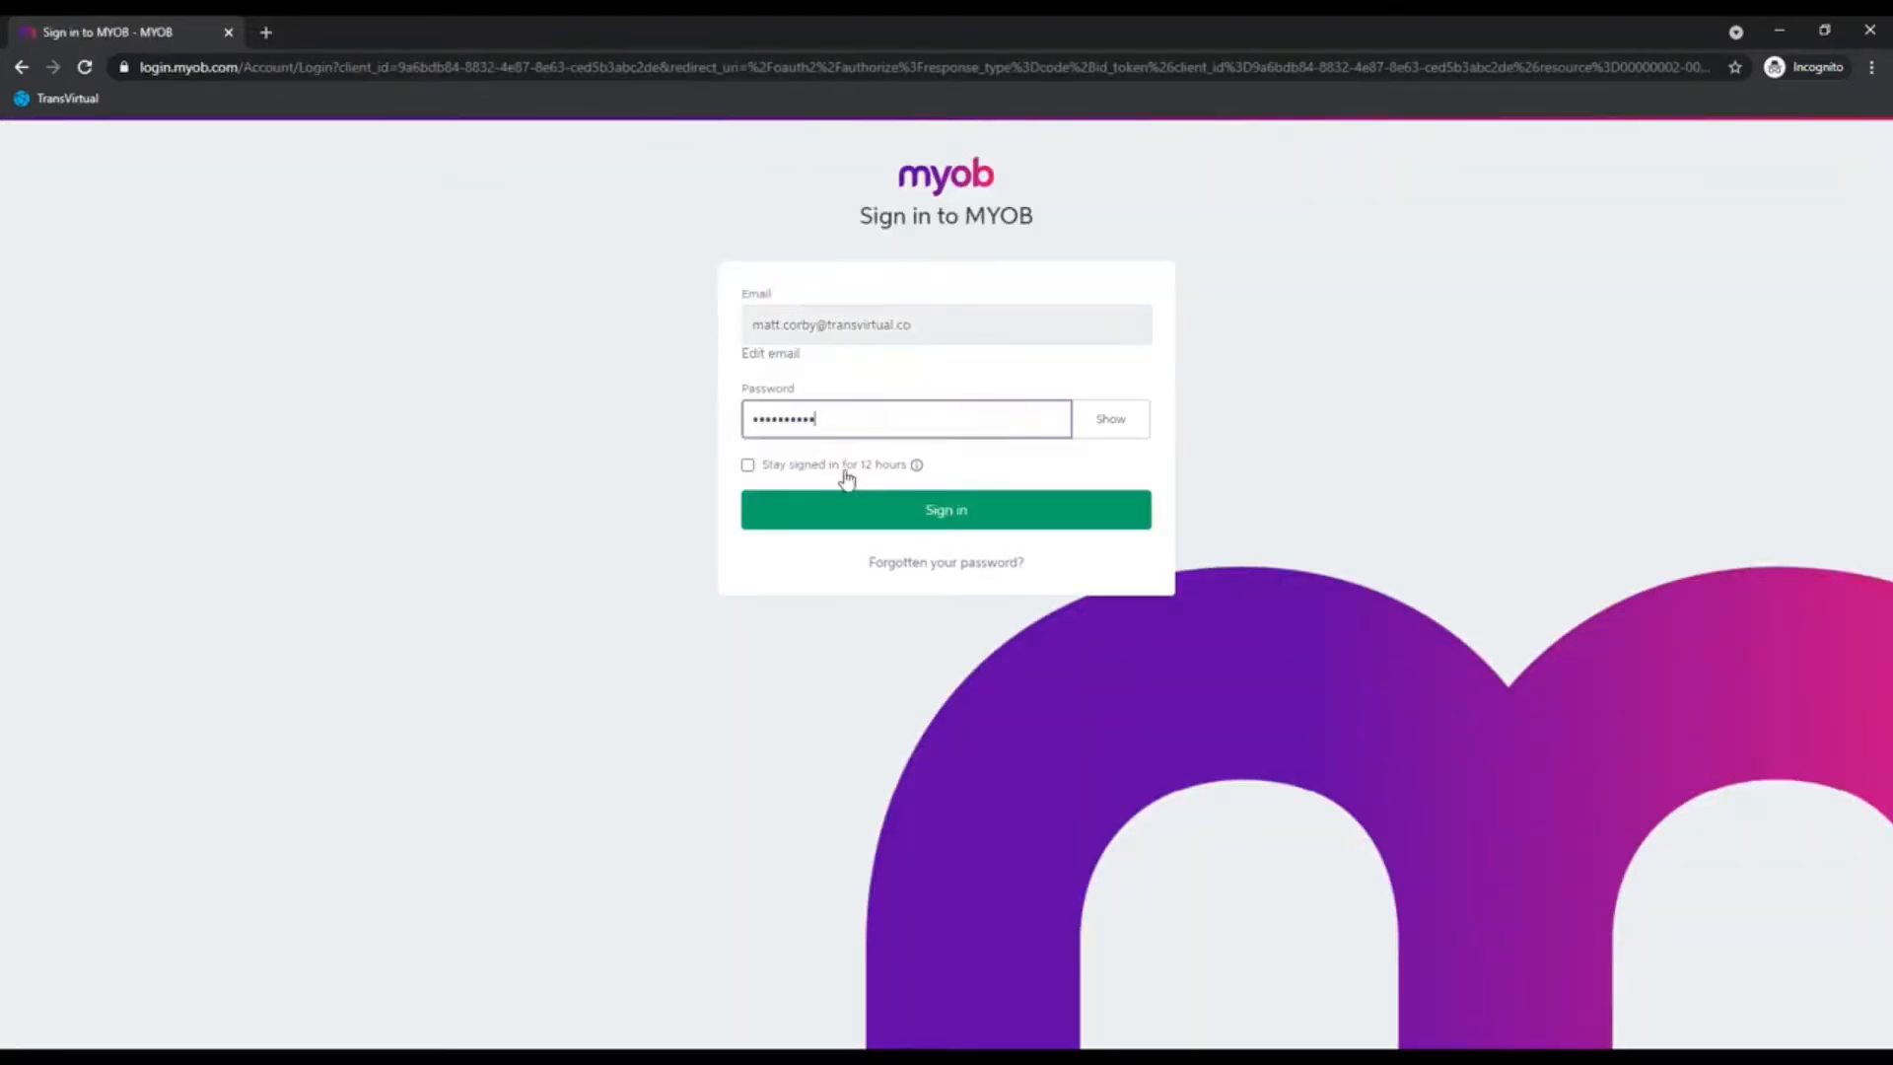
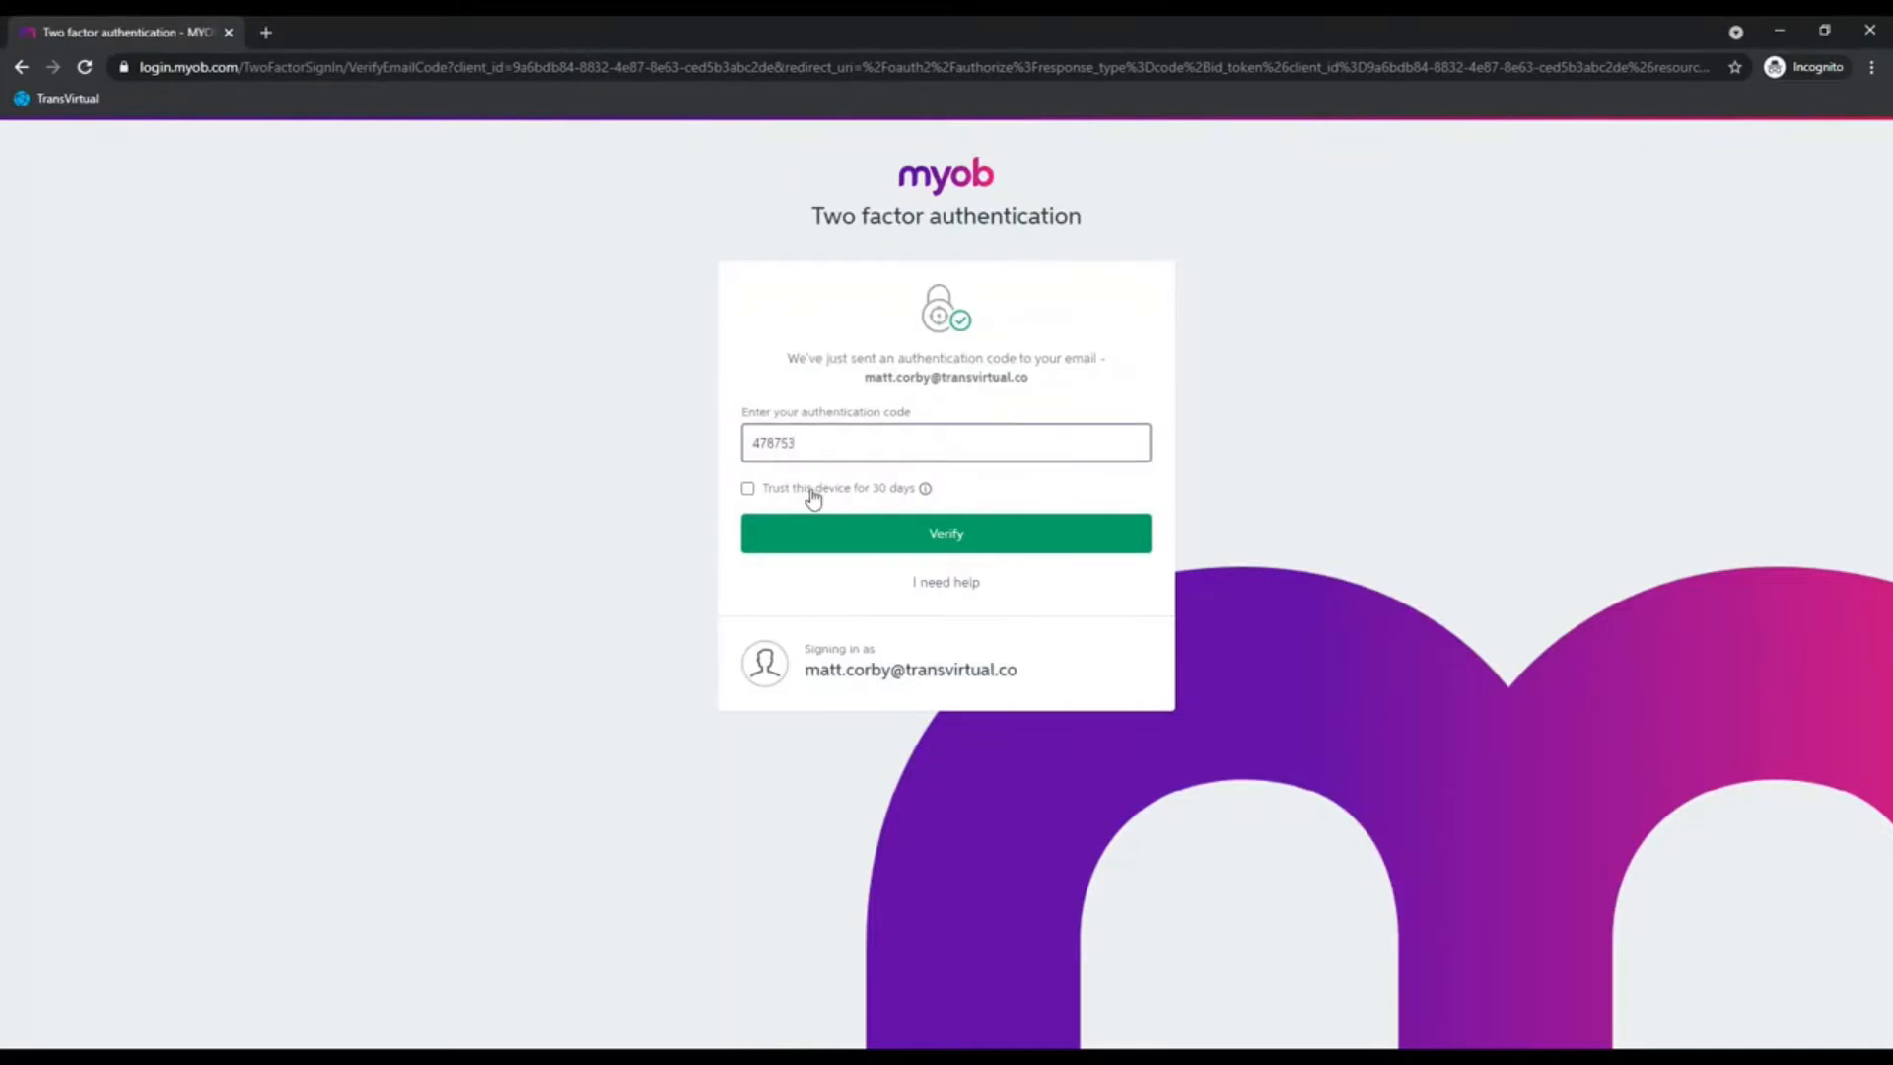
{"action": "left_click", "coordinate": [814, 534]}
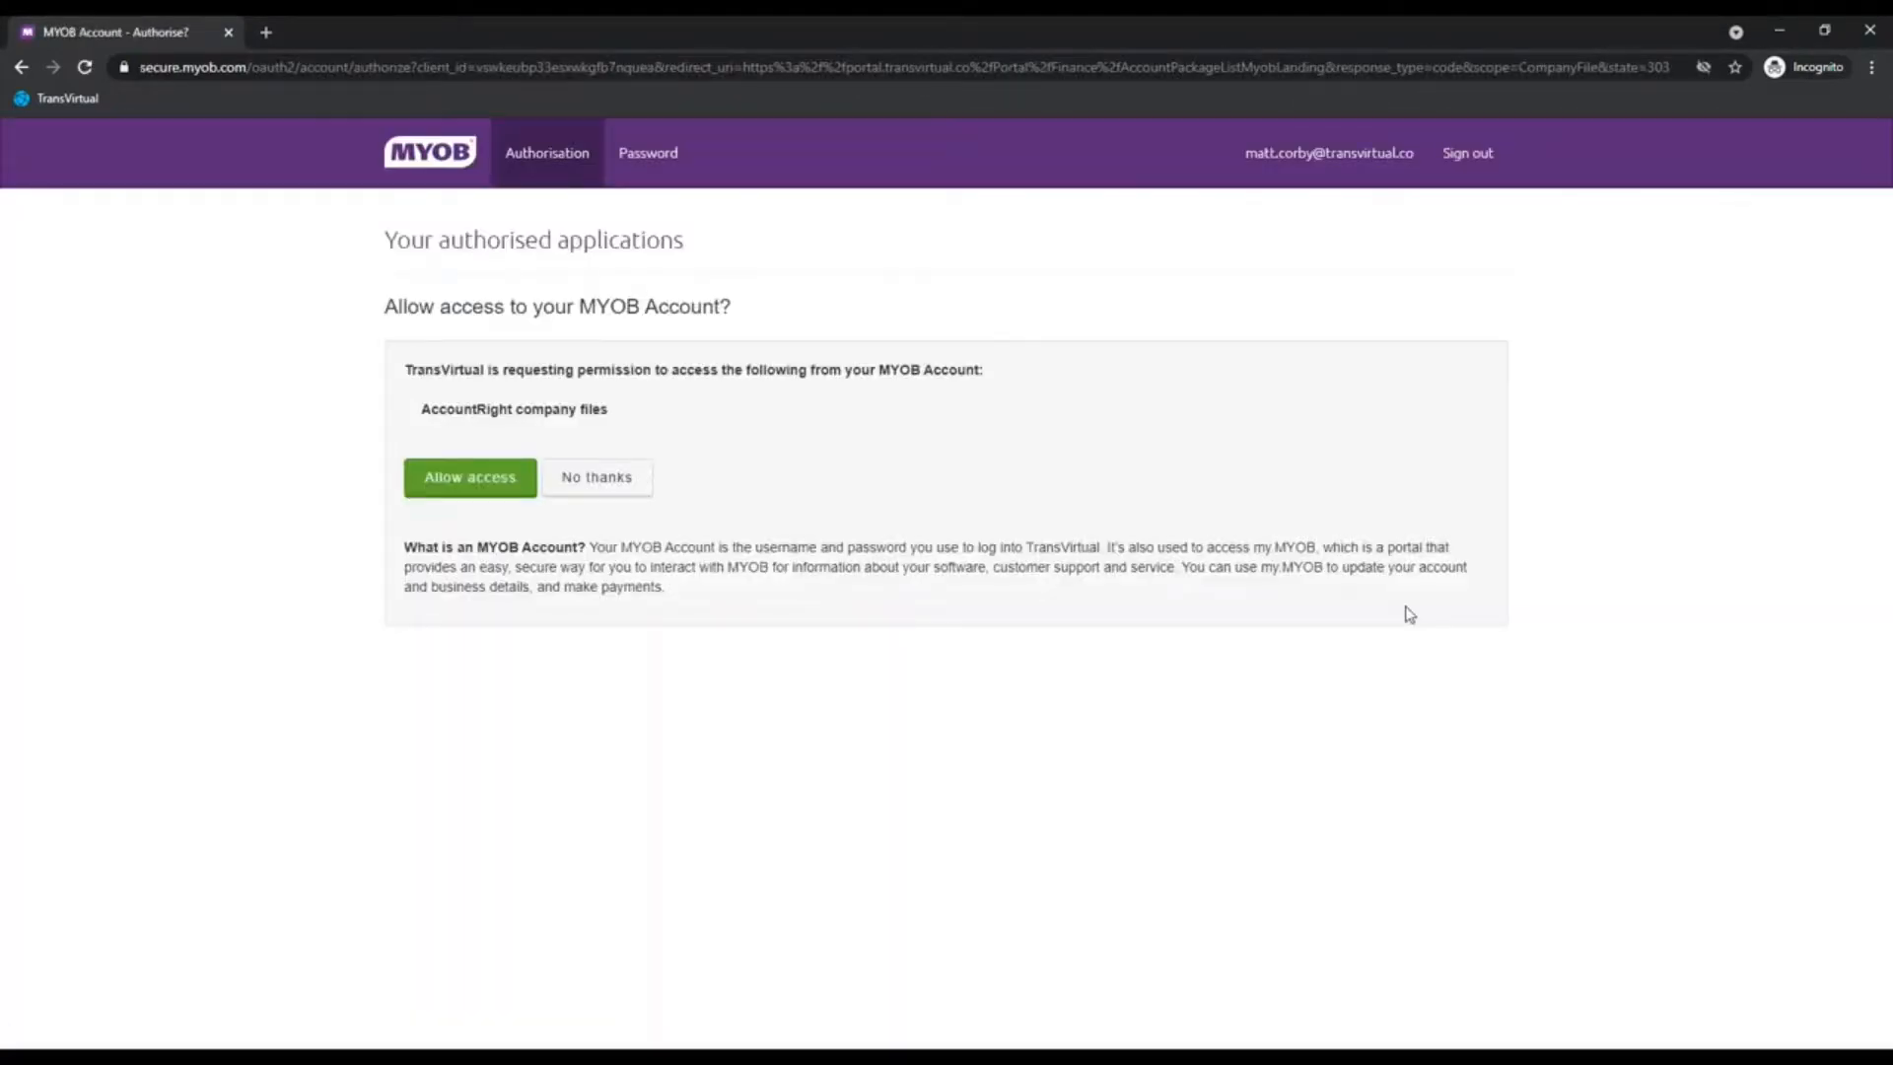
{"action": "left_click", "coordinate": [488, 488]}
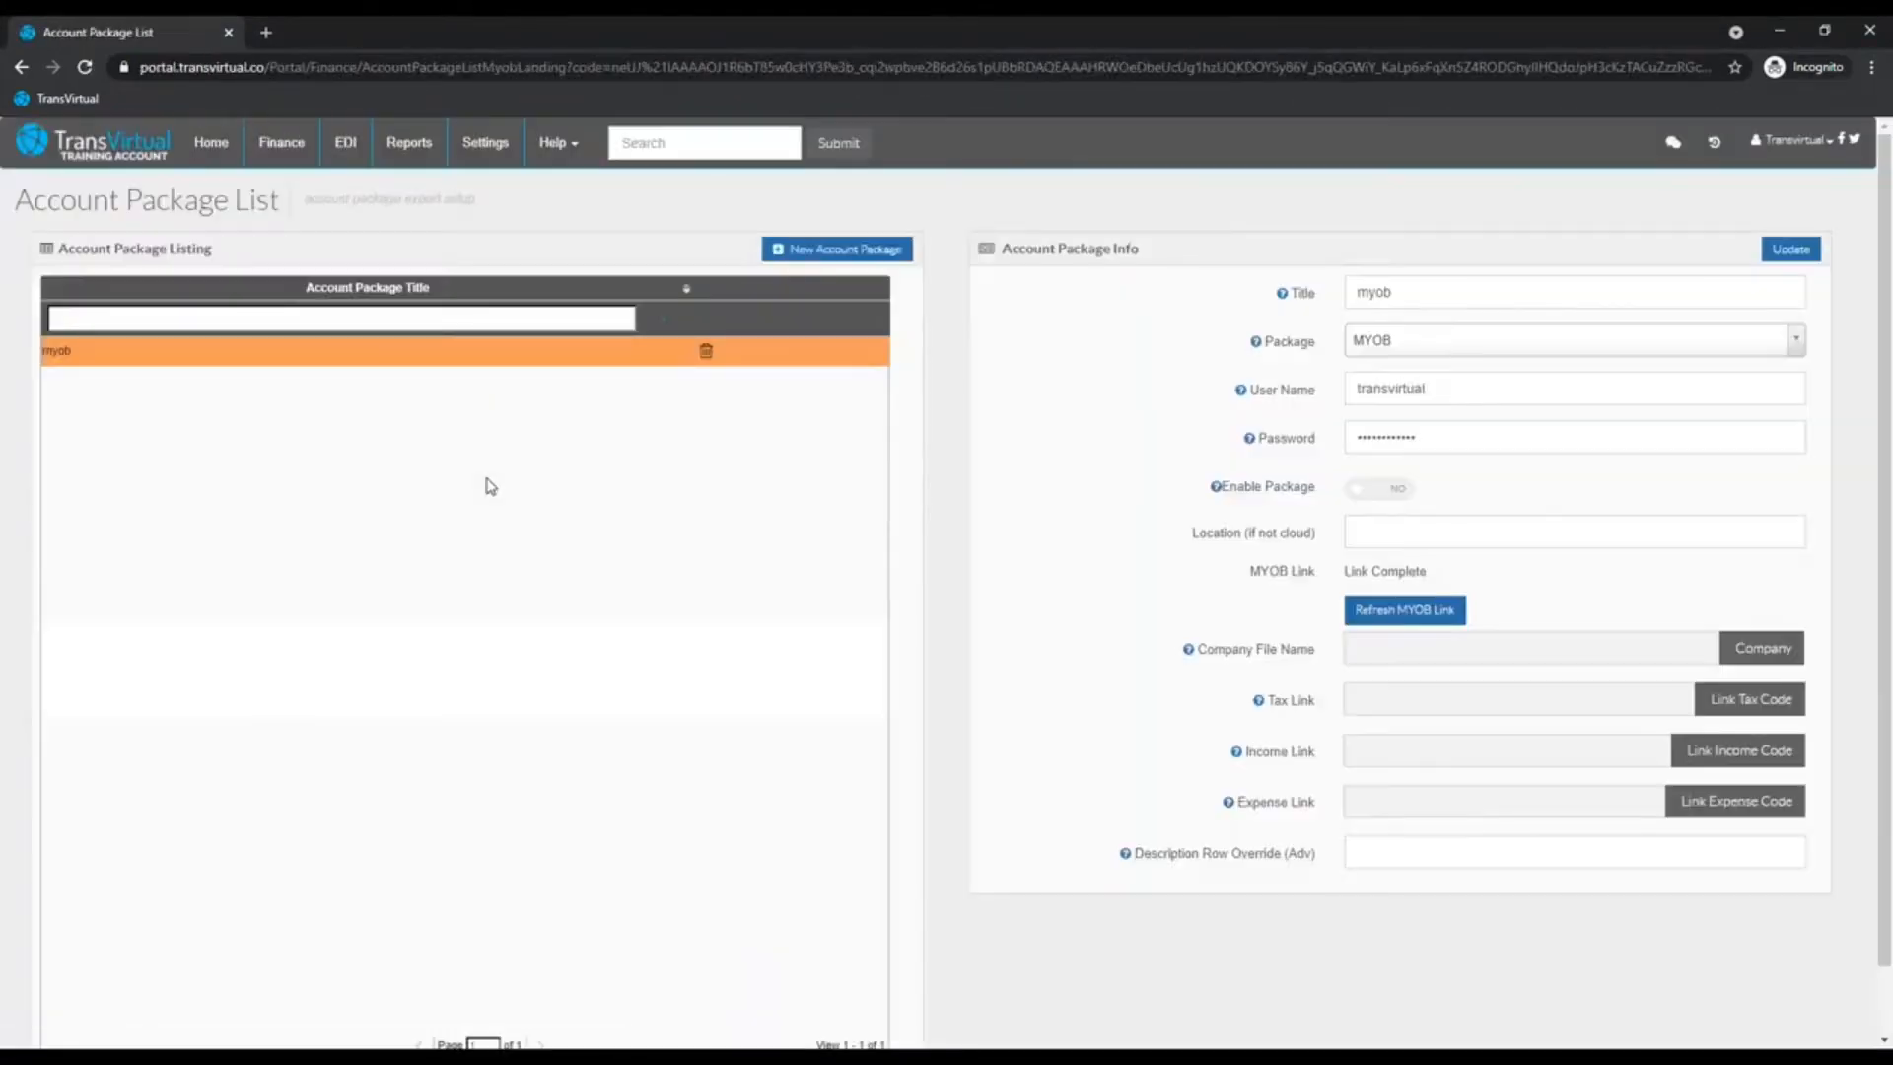
Link company file TransVirtual, tax code Goods & Services Tax, and income account 4-1000 Services Income.
{"action": "left_click", "coordinate": [1748, 655]}
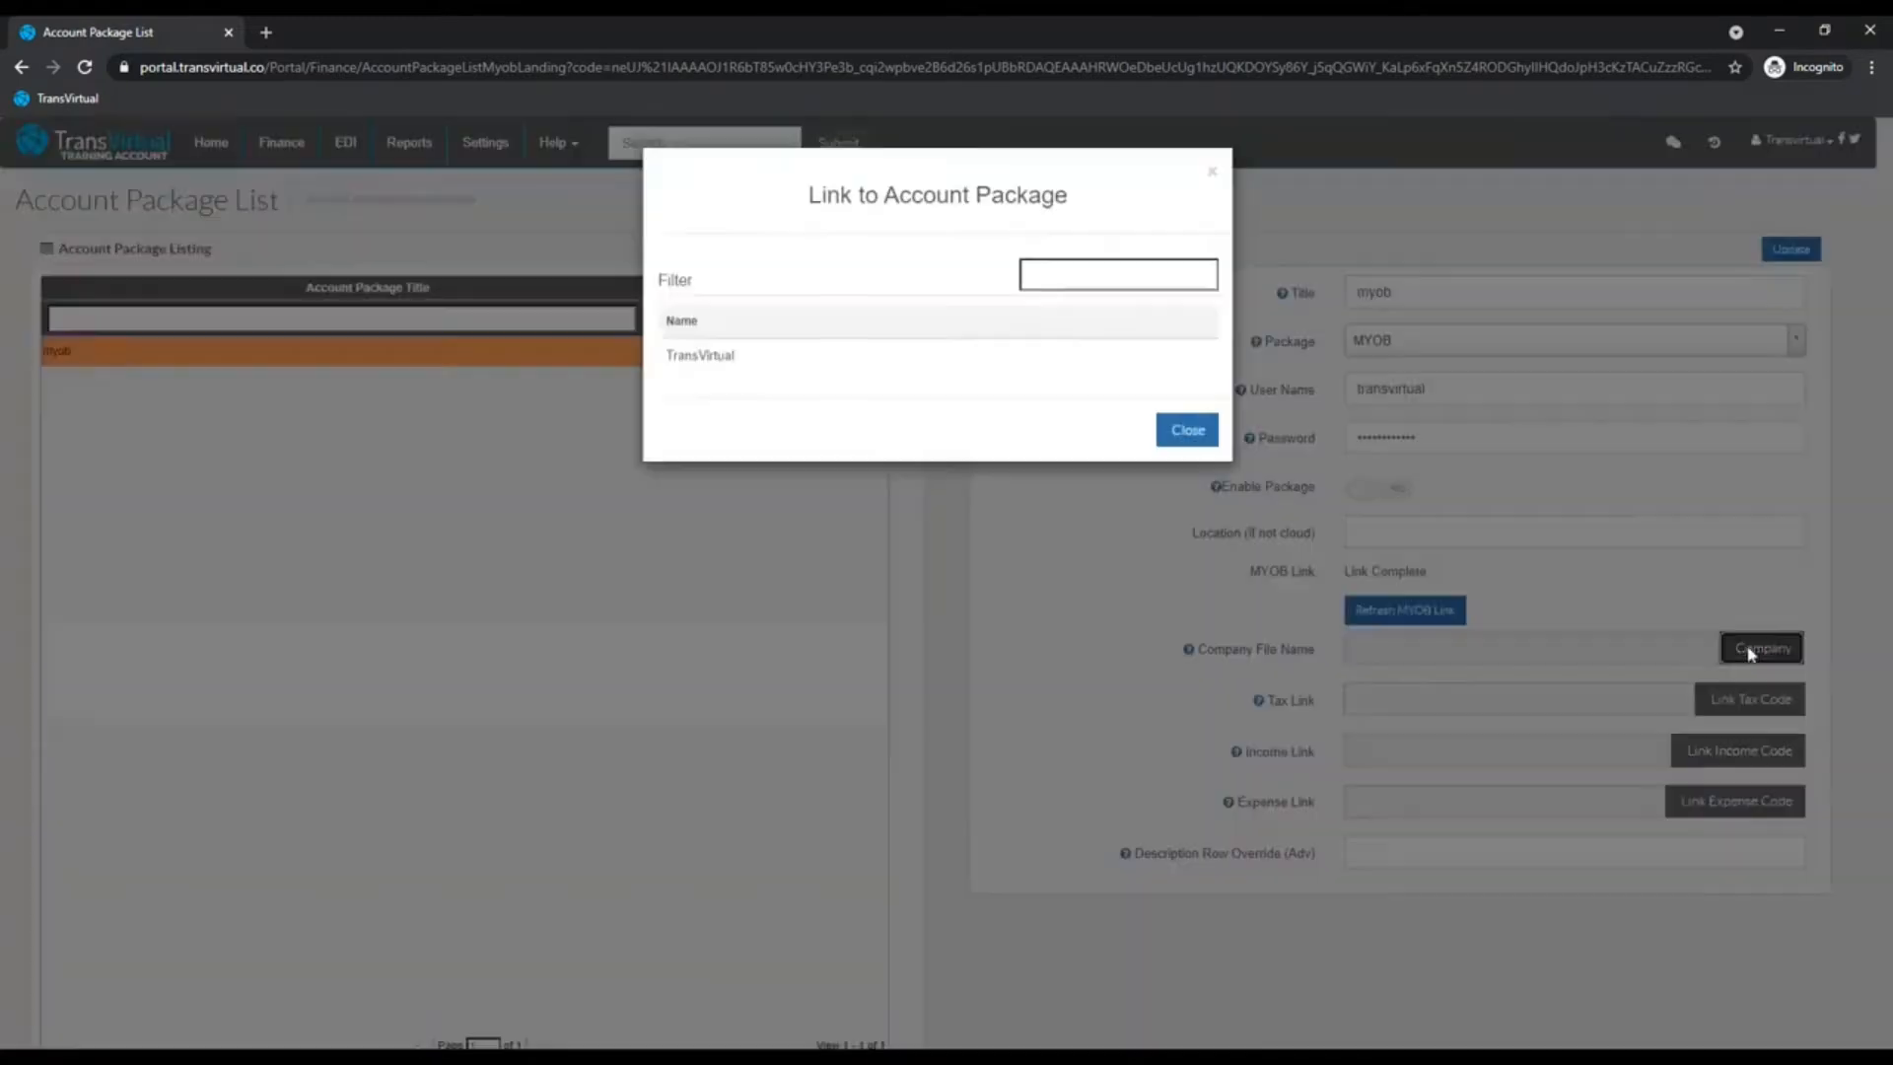
{"action": "left_click", "coordinate": [726, 365]}
{"action": "left_click", "coordinate": [1749, 698]}
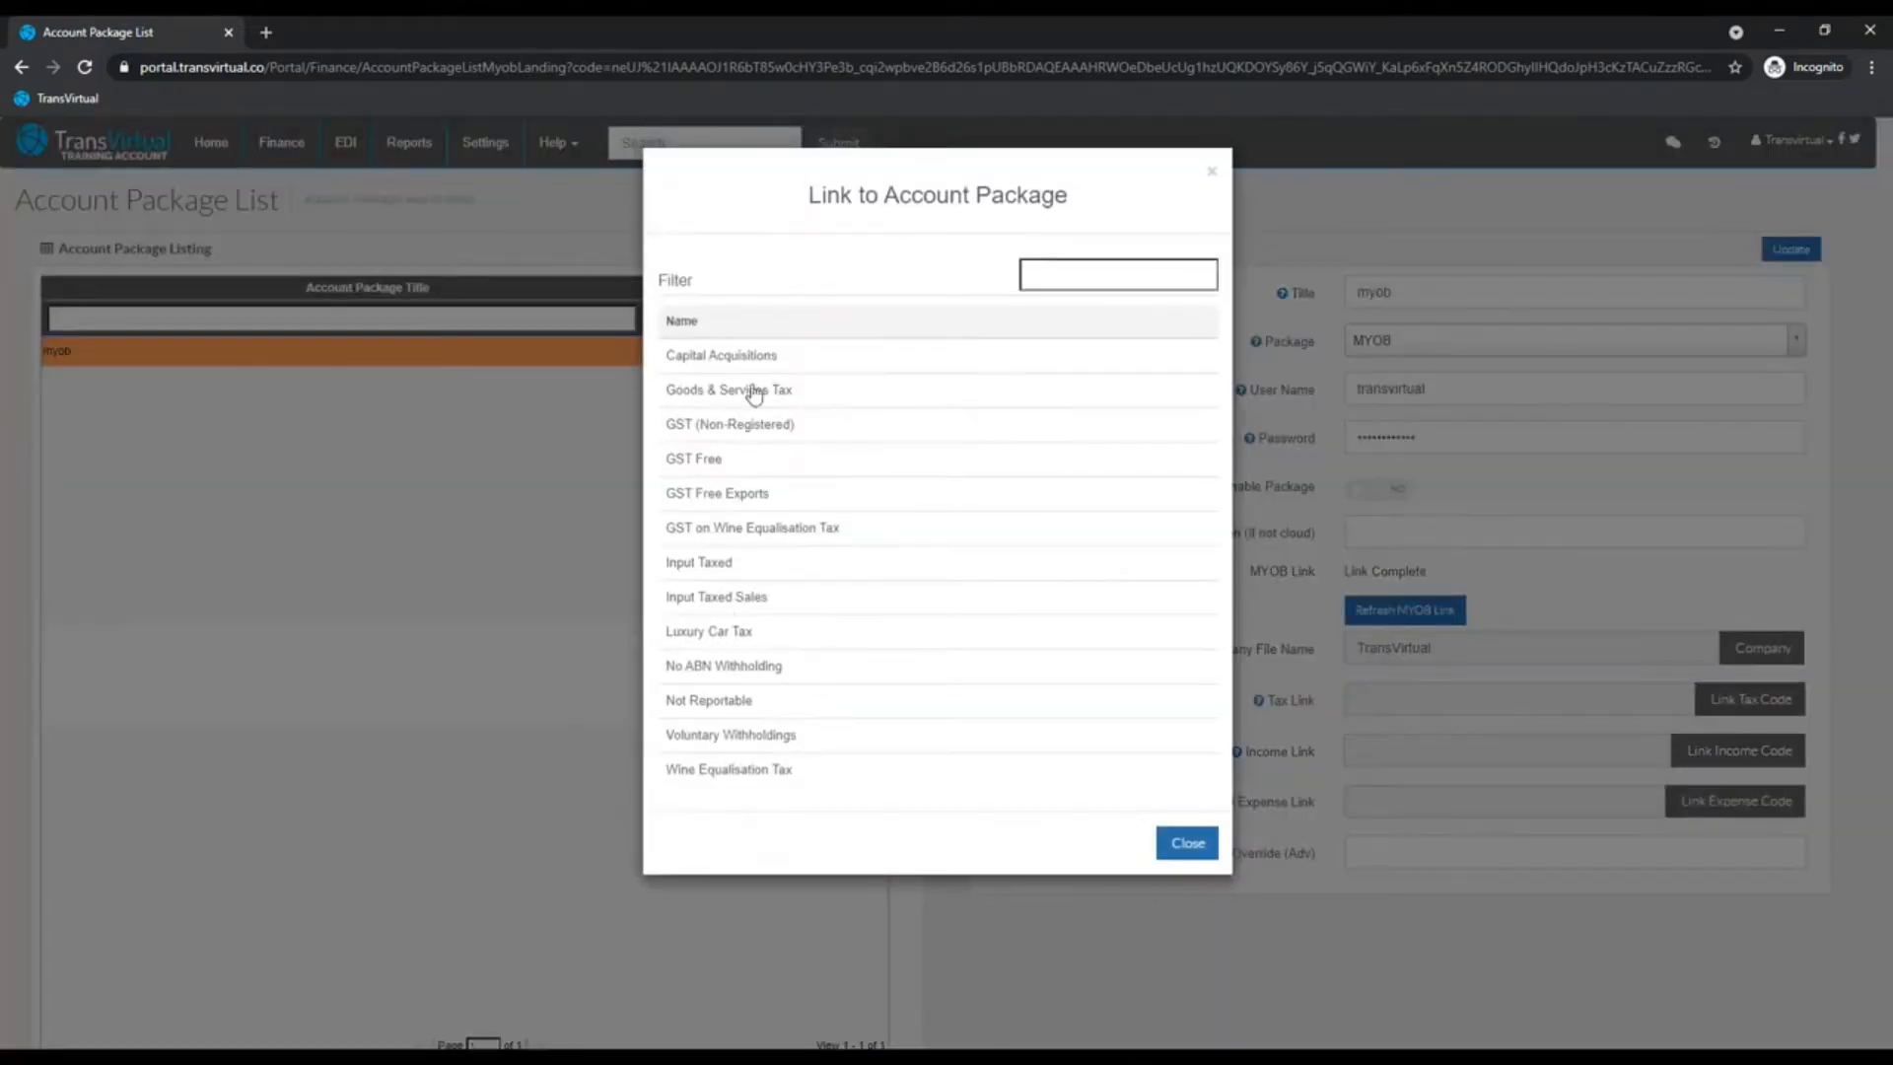
{"action": "left_click", "coordinate": [746, 390]}
{"action": "left_click", "coordinate": [1738, 751]}
{"action": "scroll", "coordinate": [971, 500], "scroll_direction": "down", "scroll_amount": 20}
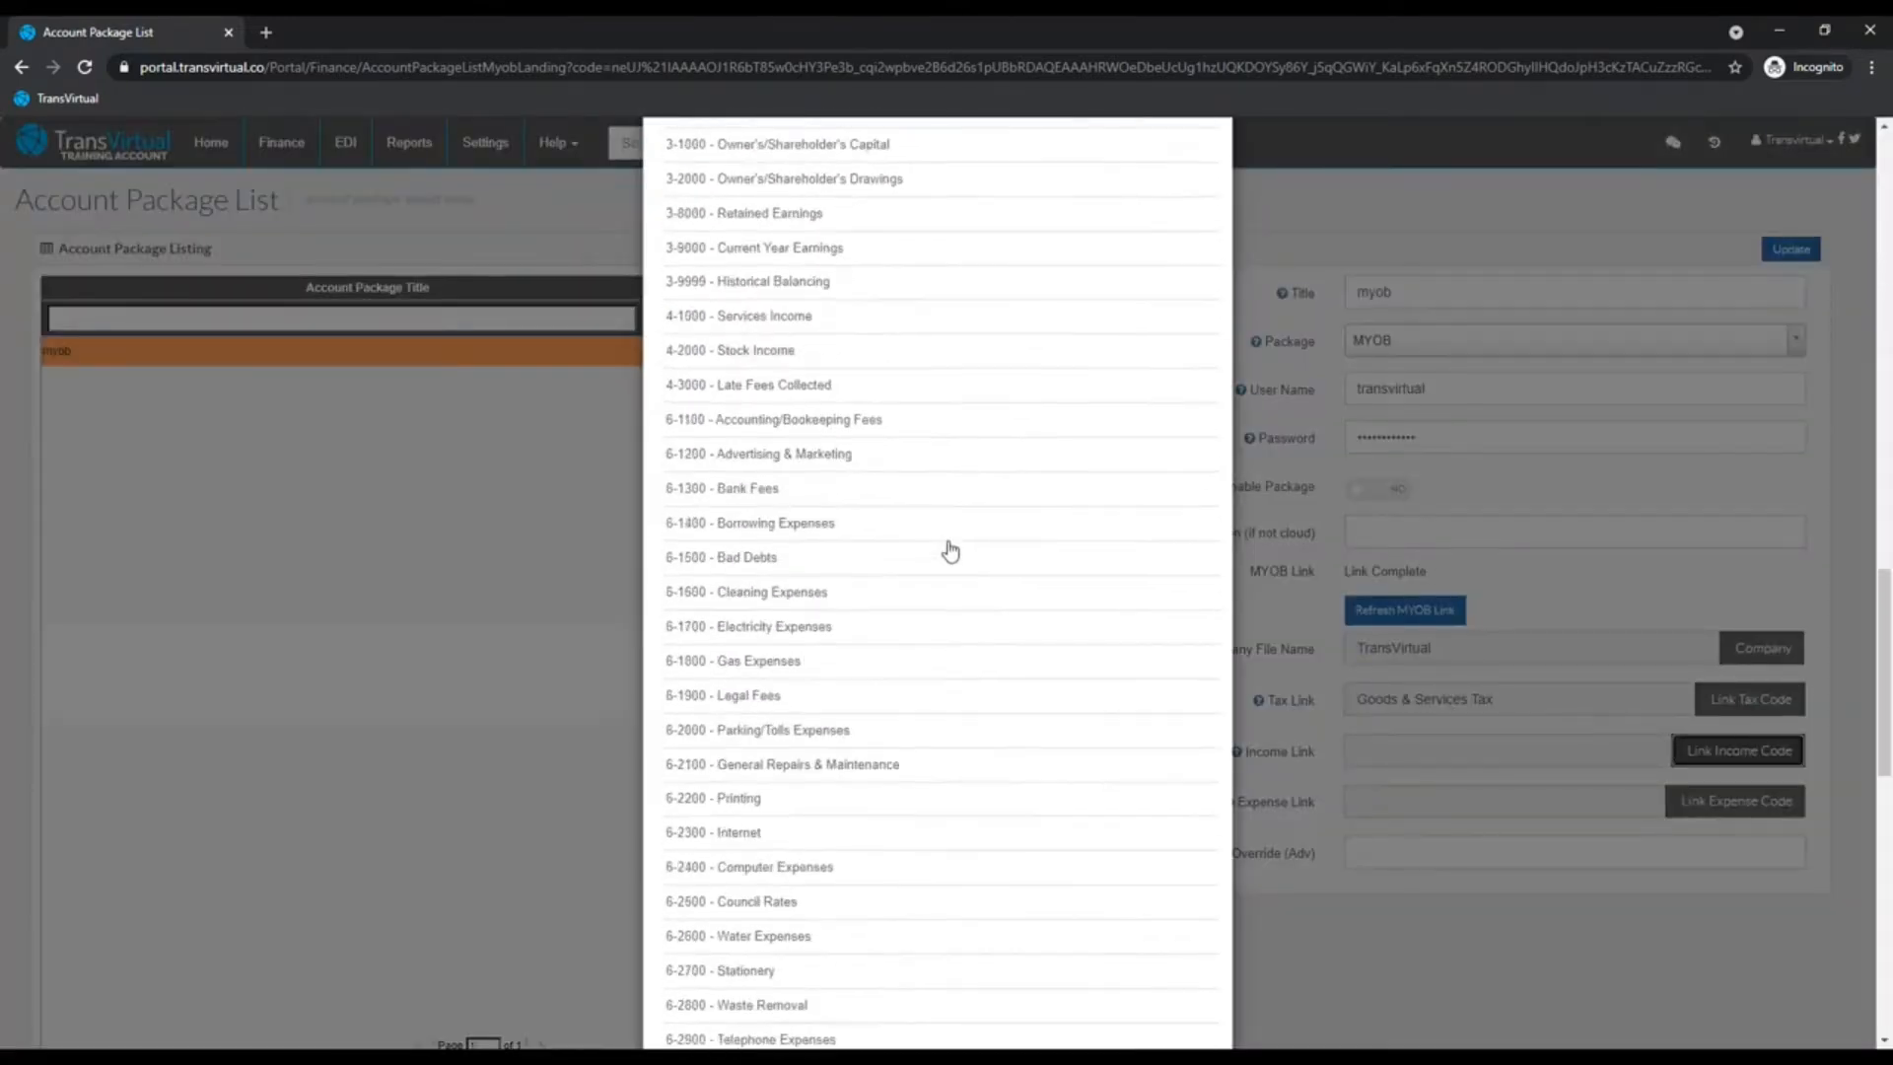
{"action": "left_click", "coordinate": [785, 321]}
Link expenses to 5-1000 SubContractor Expenses, enable the package, and save it.
{"action": "left_click", "coordinate": [1736, 800]}
{"action": "scroll", "coordinate": [1014, 726], "scroll_direction": "down", "scroll_amount": 18}
{"action": "left_click", "coordinate": [824, 522]}
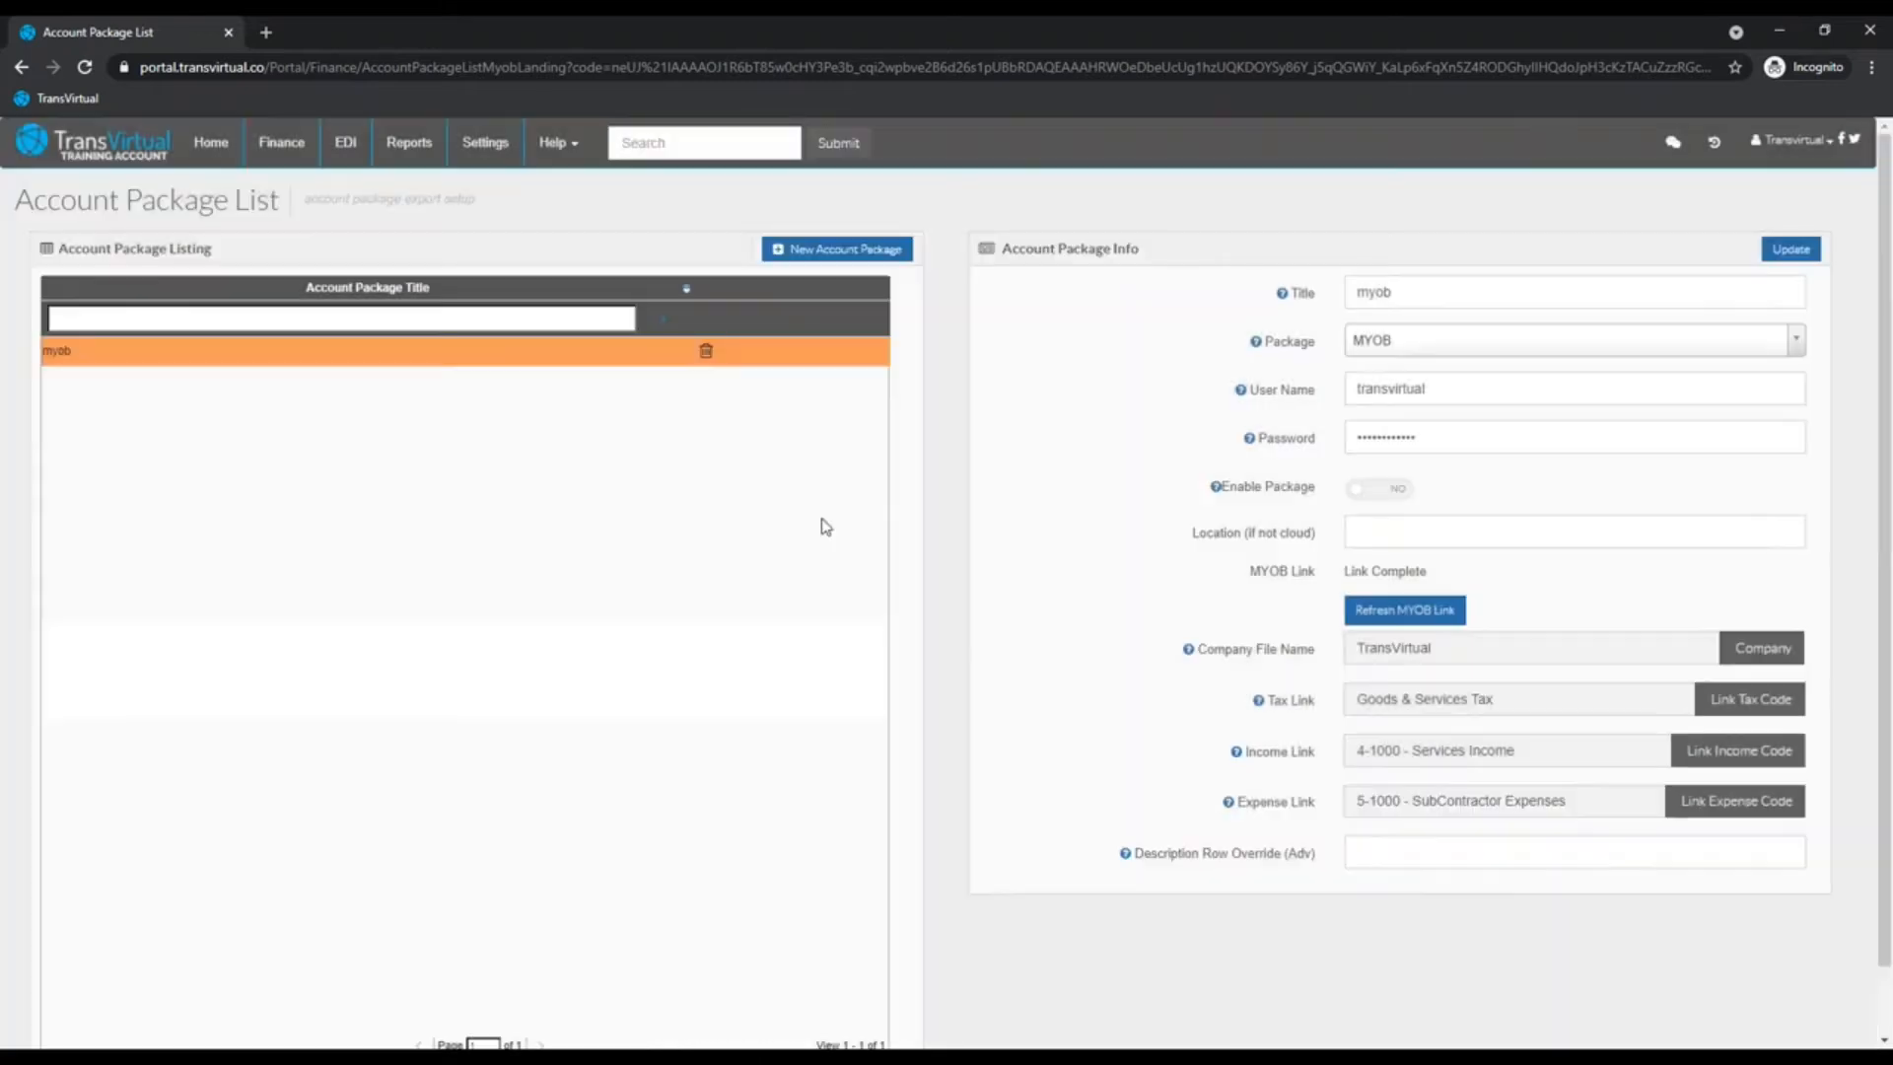
{"action": "left_click", "coordinate": [1377, 493]}
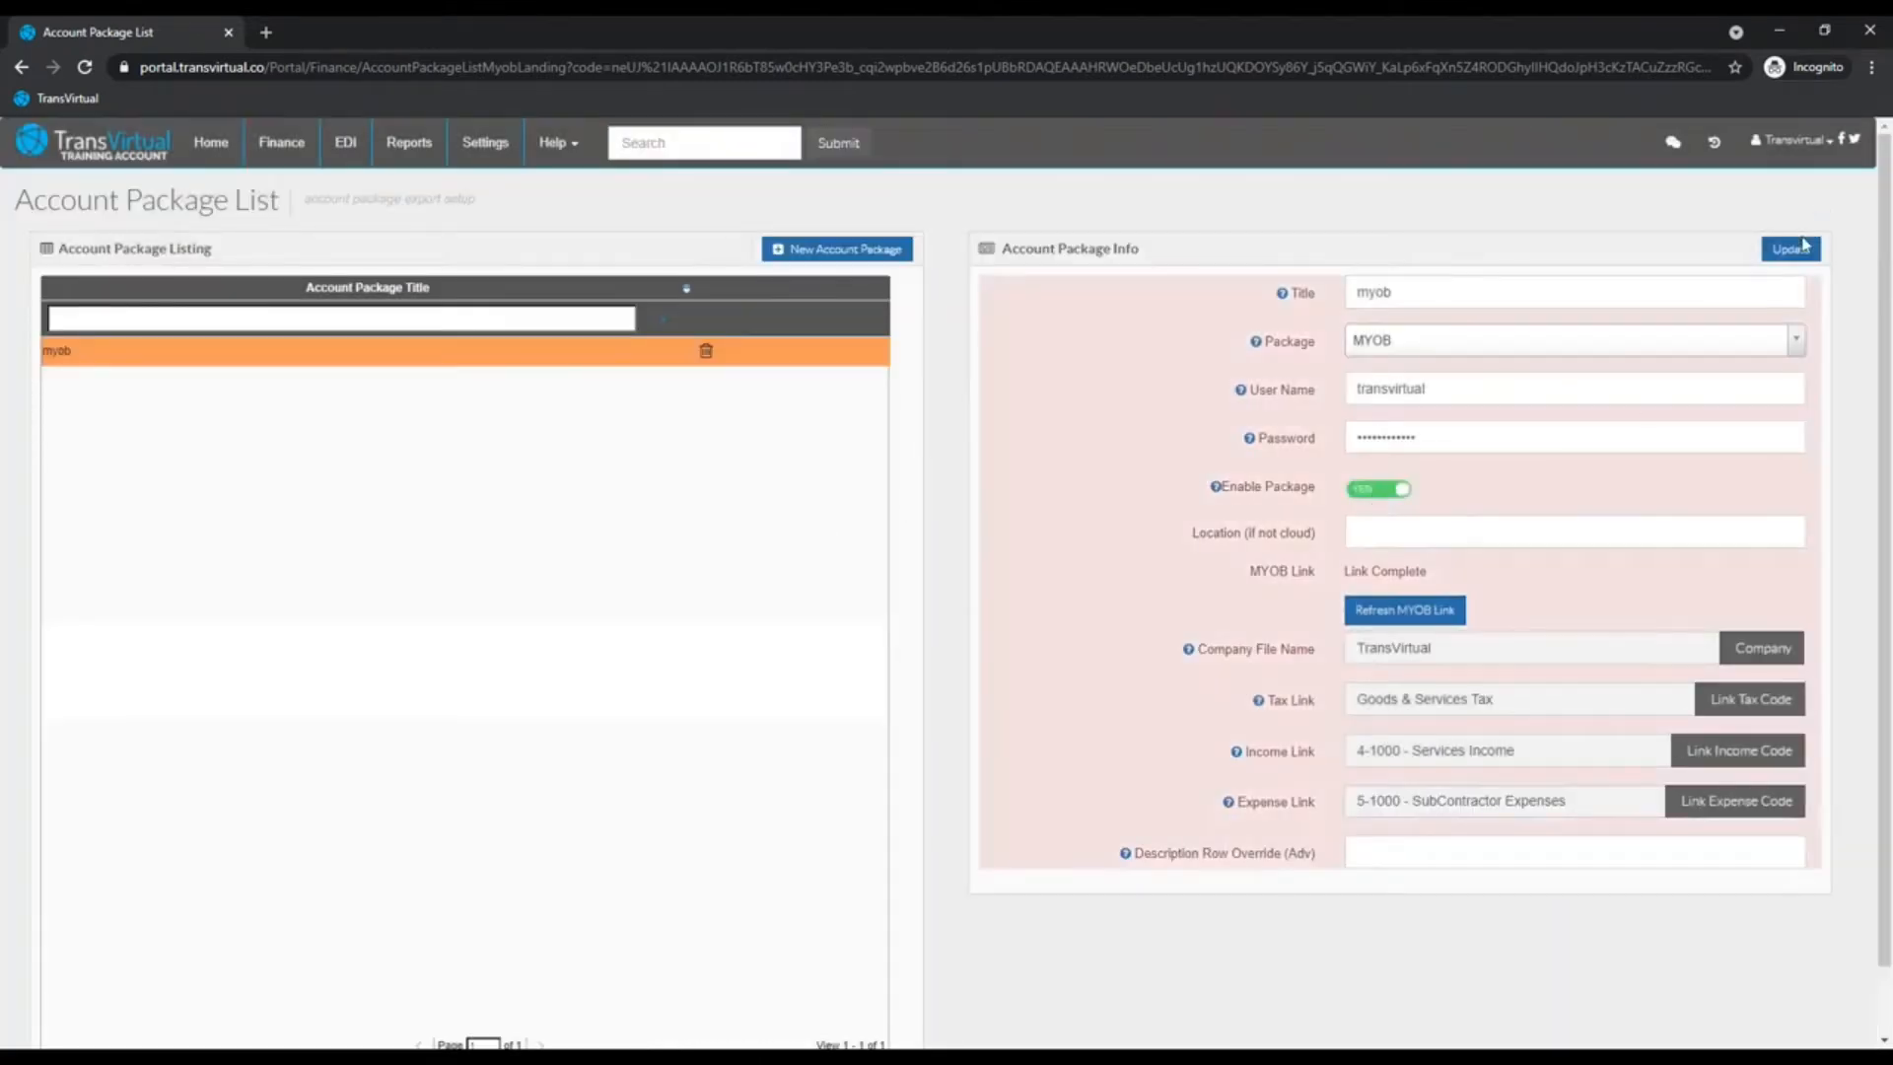
{"action": "left_click", "coordinate": [1790, 249]}
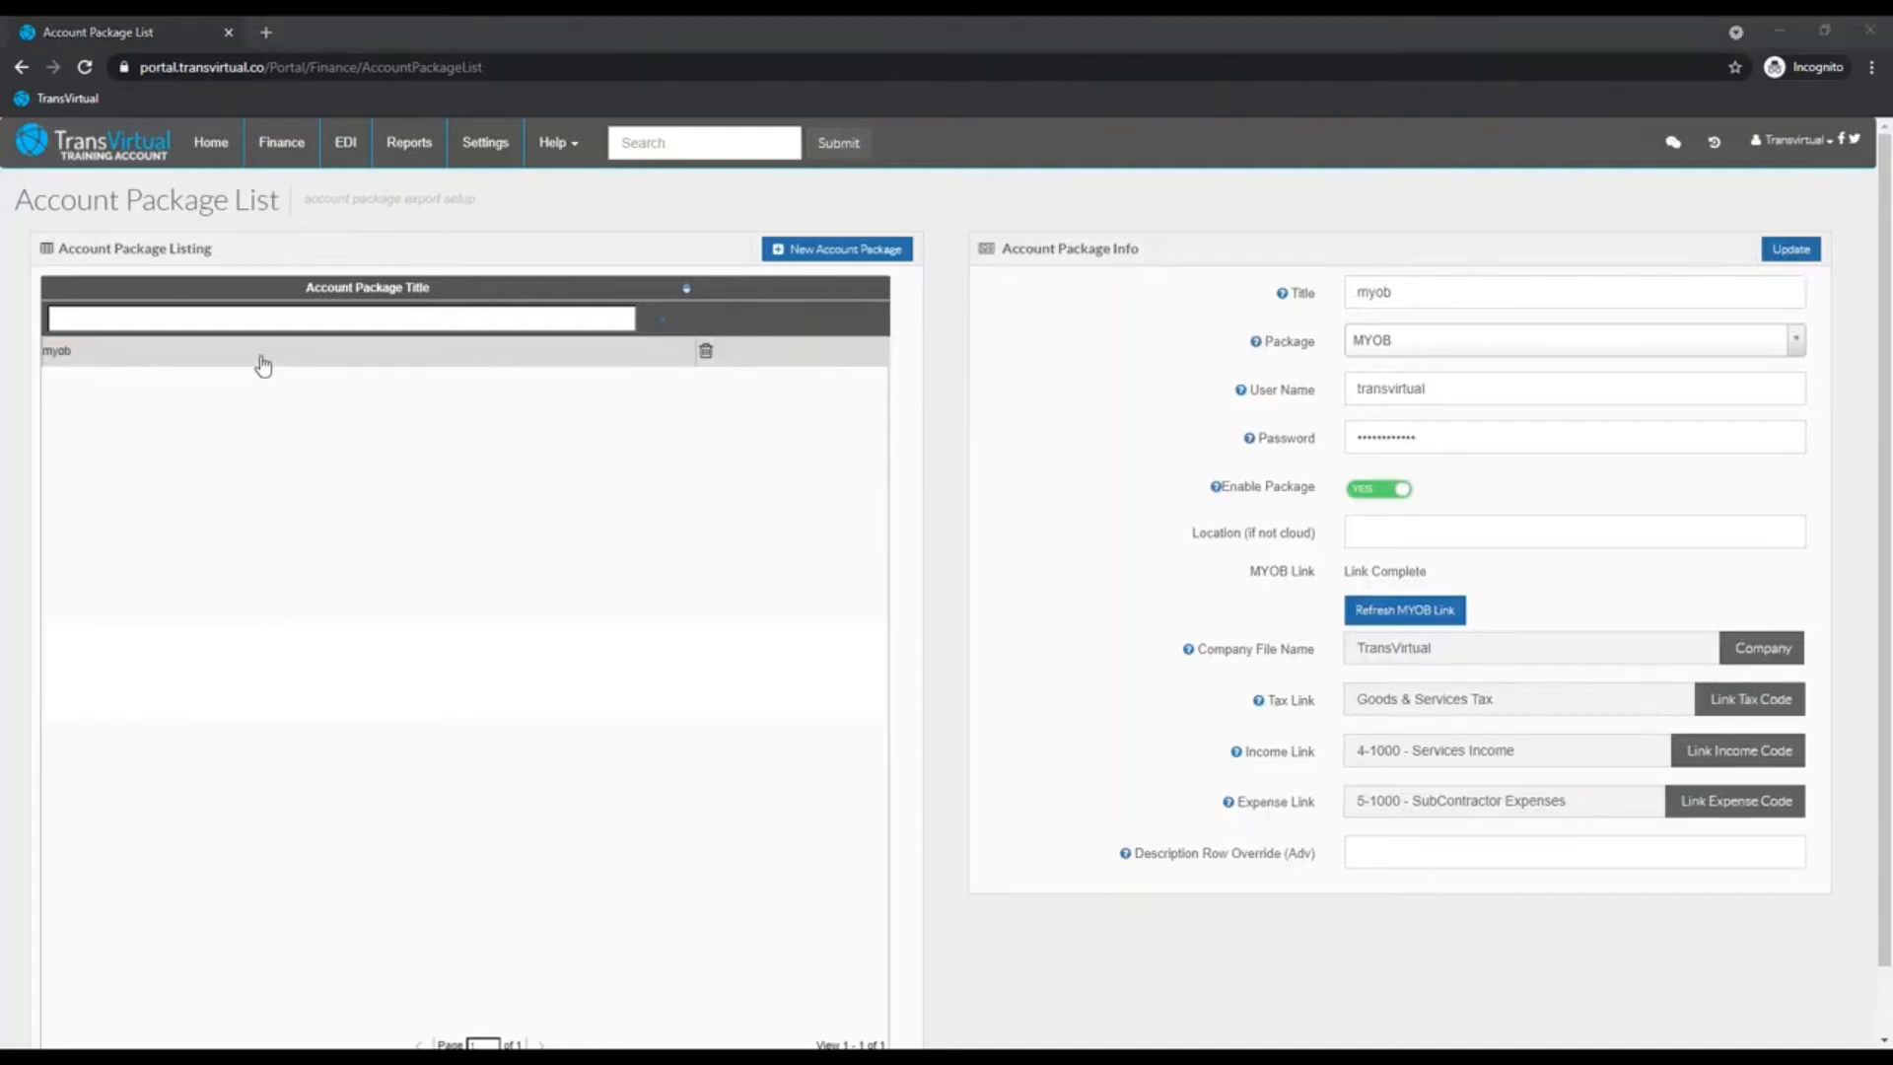
{"action": "left_click", "coordinate": [344, 143]}
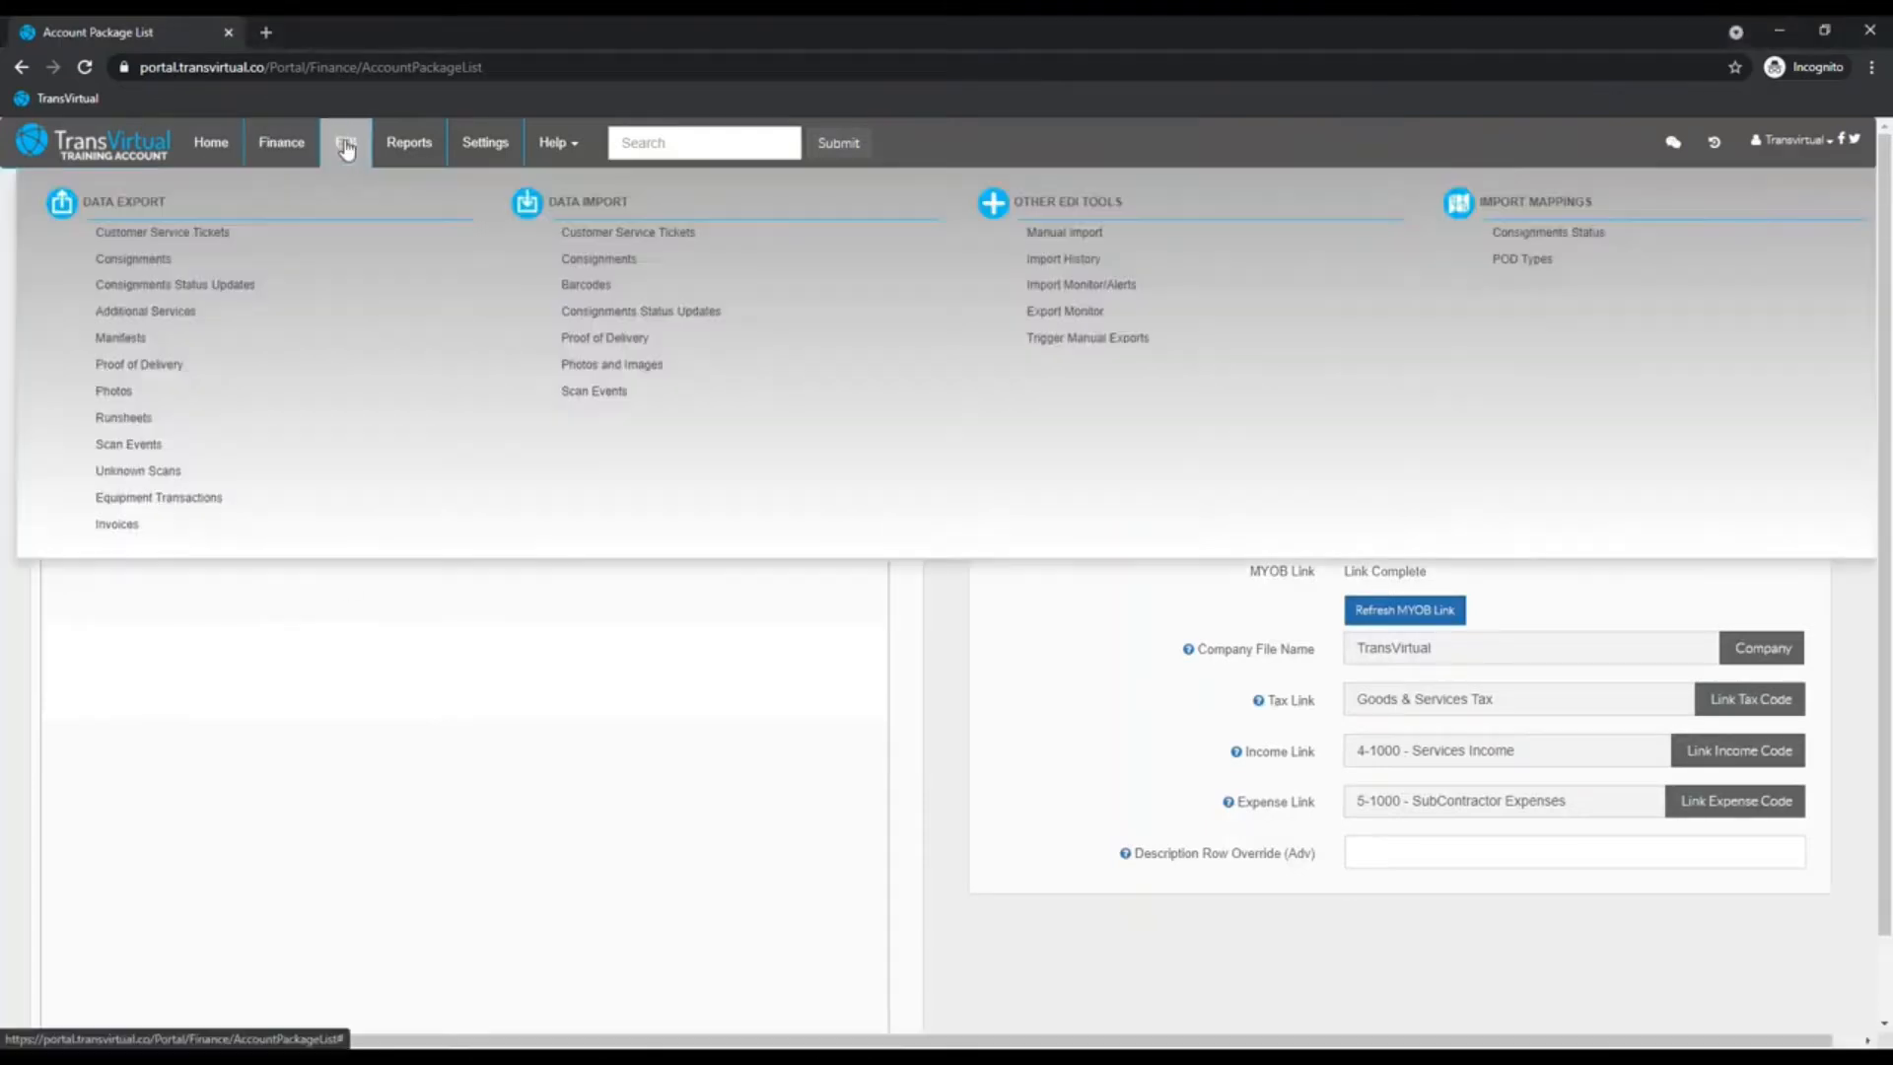
Create an invoice export rule named MYOB with the AccountPackage export framework.
{"action": "left_click", "coordinate": [120, 528]}
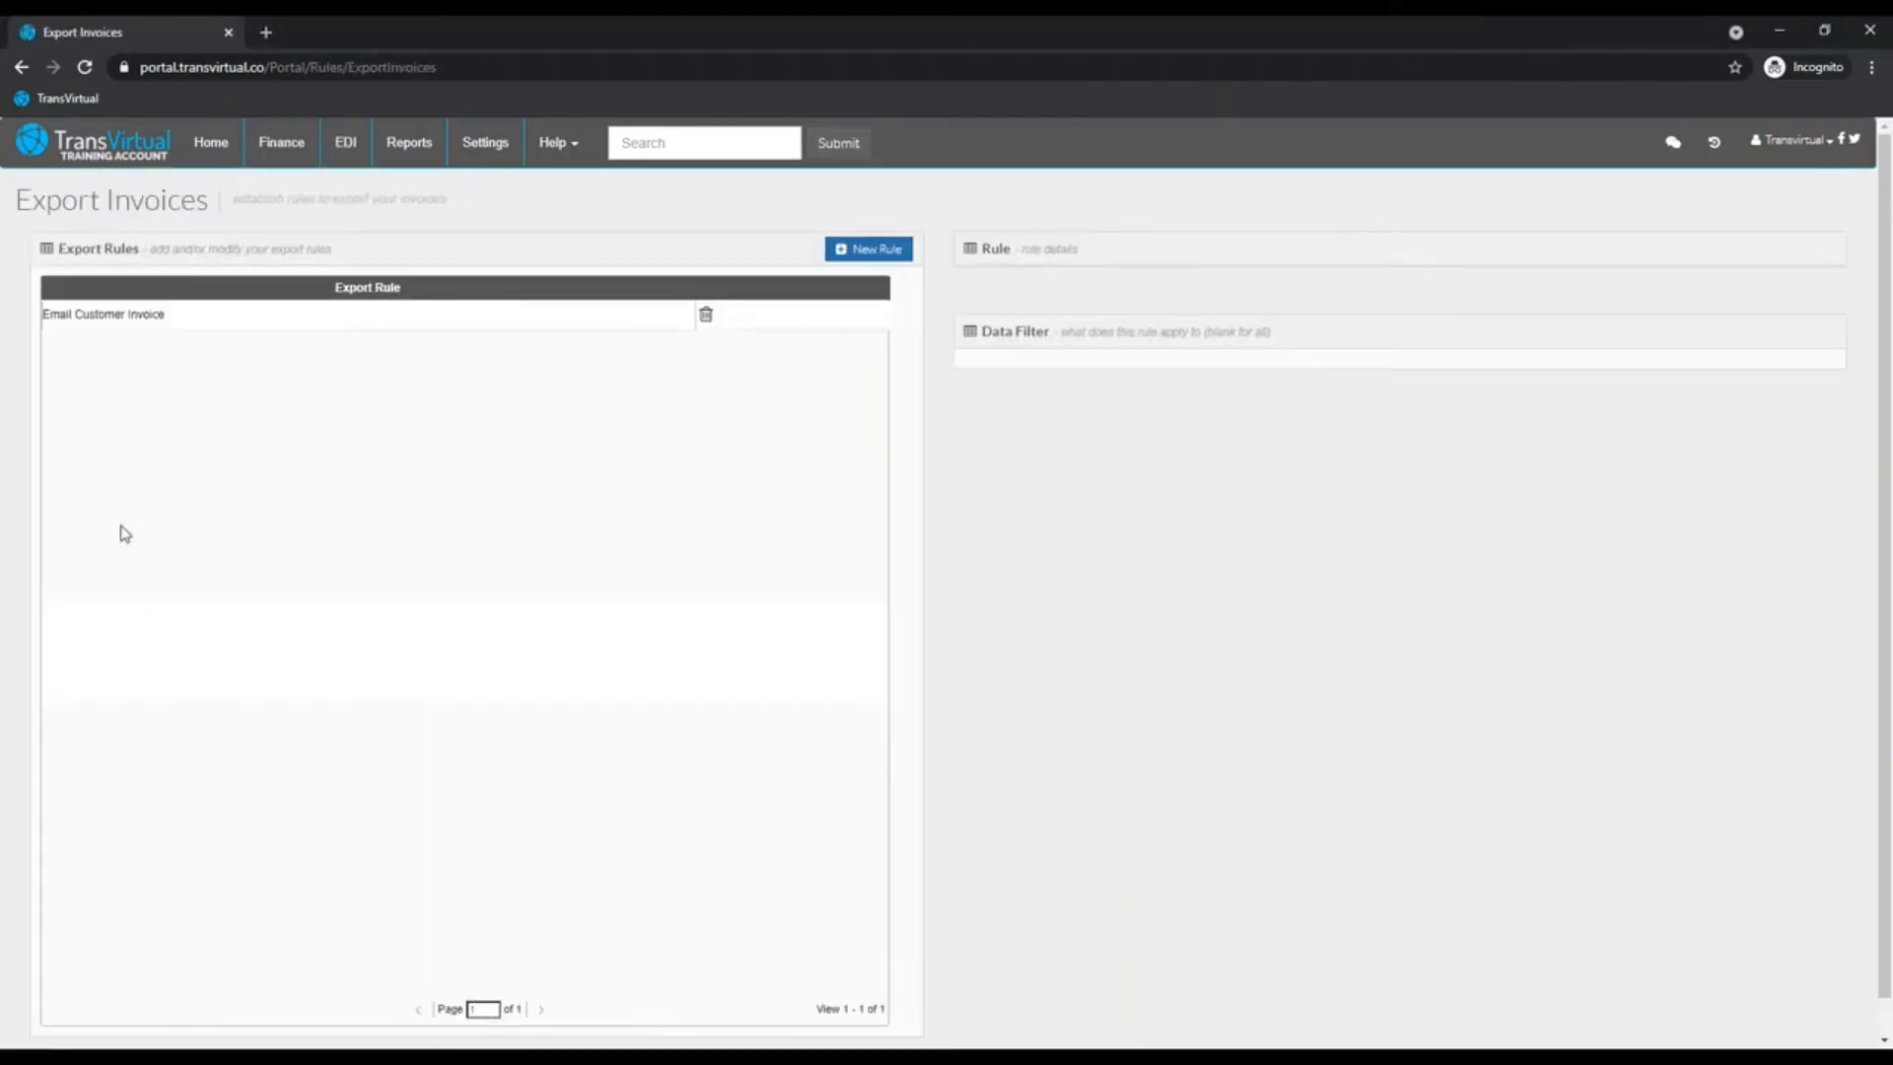
{"action": "left_click", "coordinate": [865, 254]}
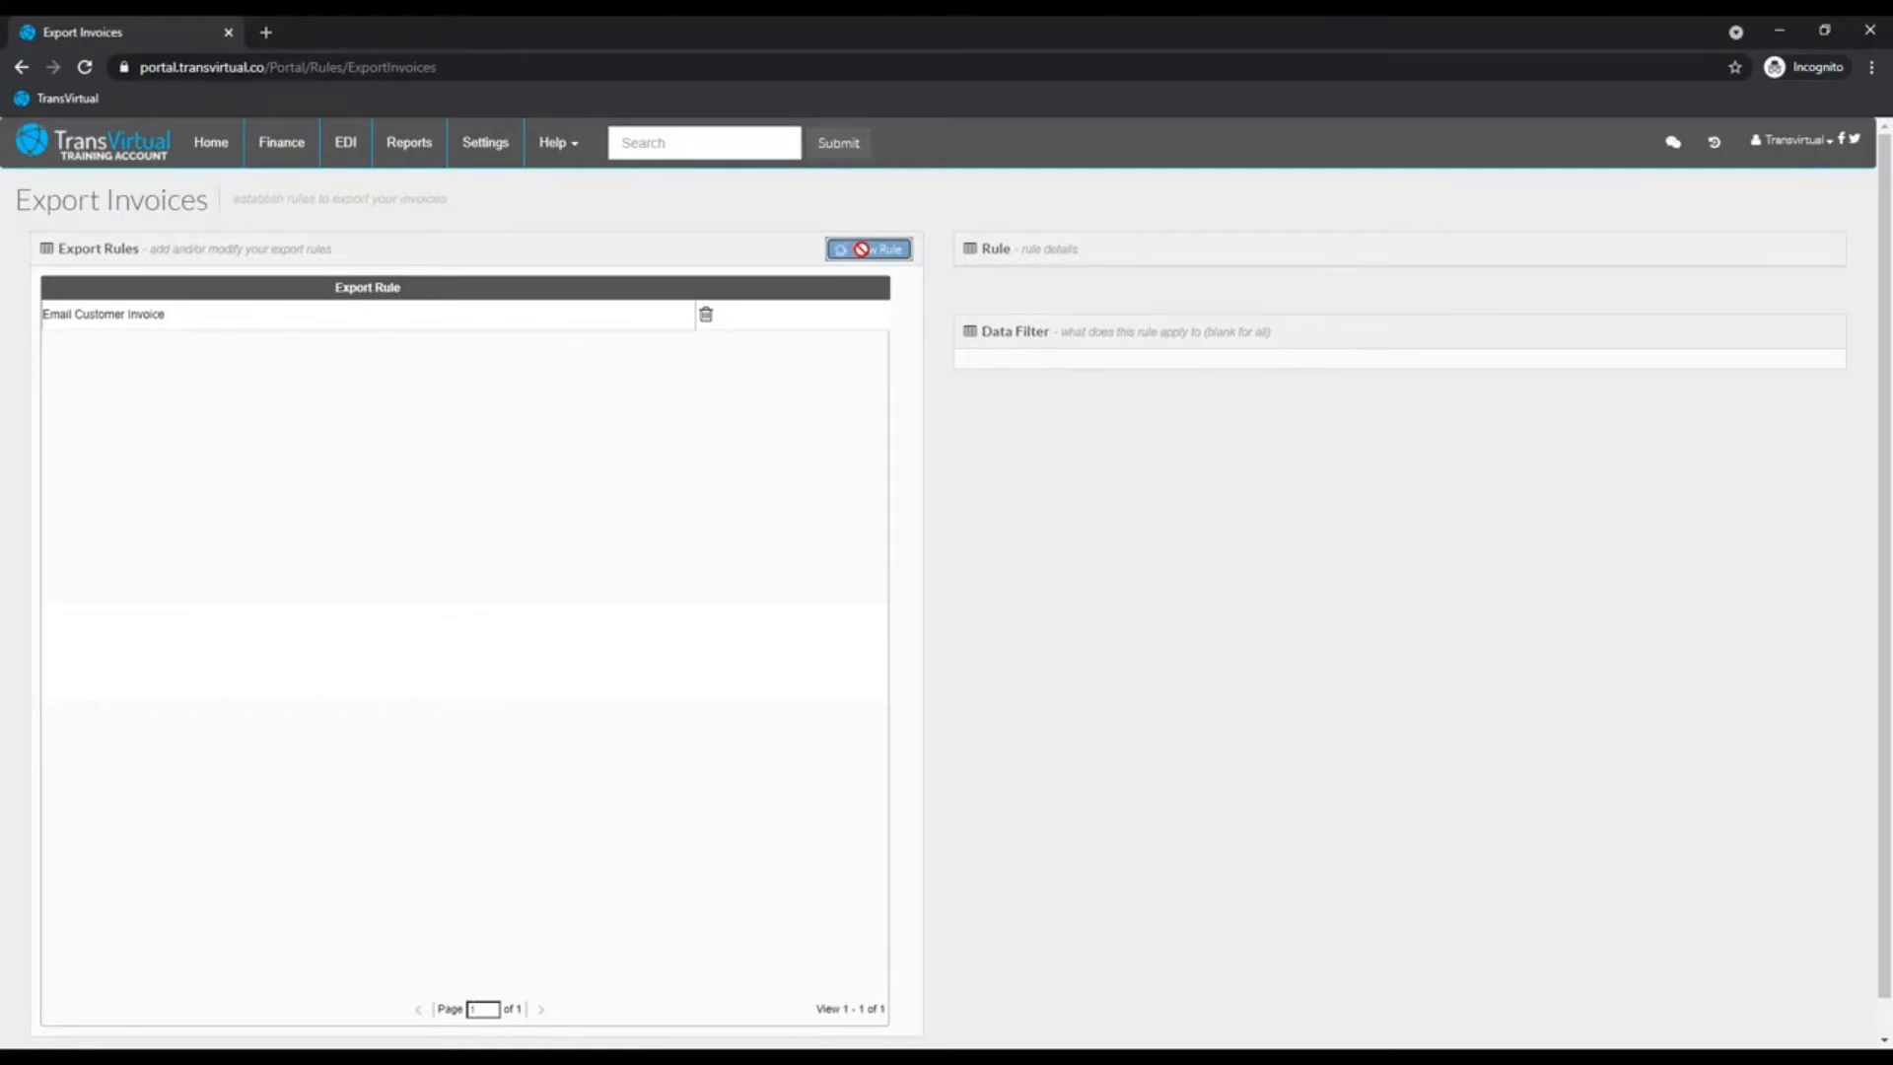
{"action": "type", "text": "M"}
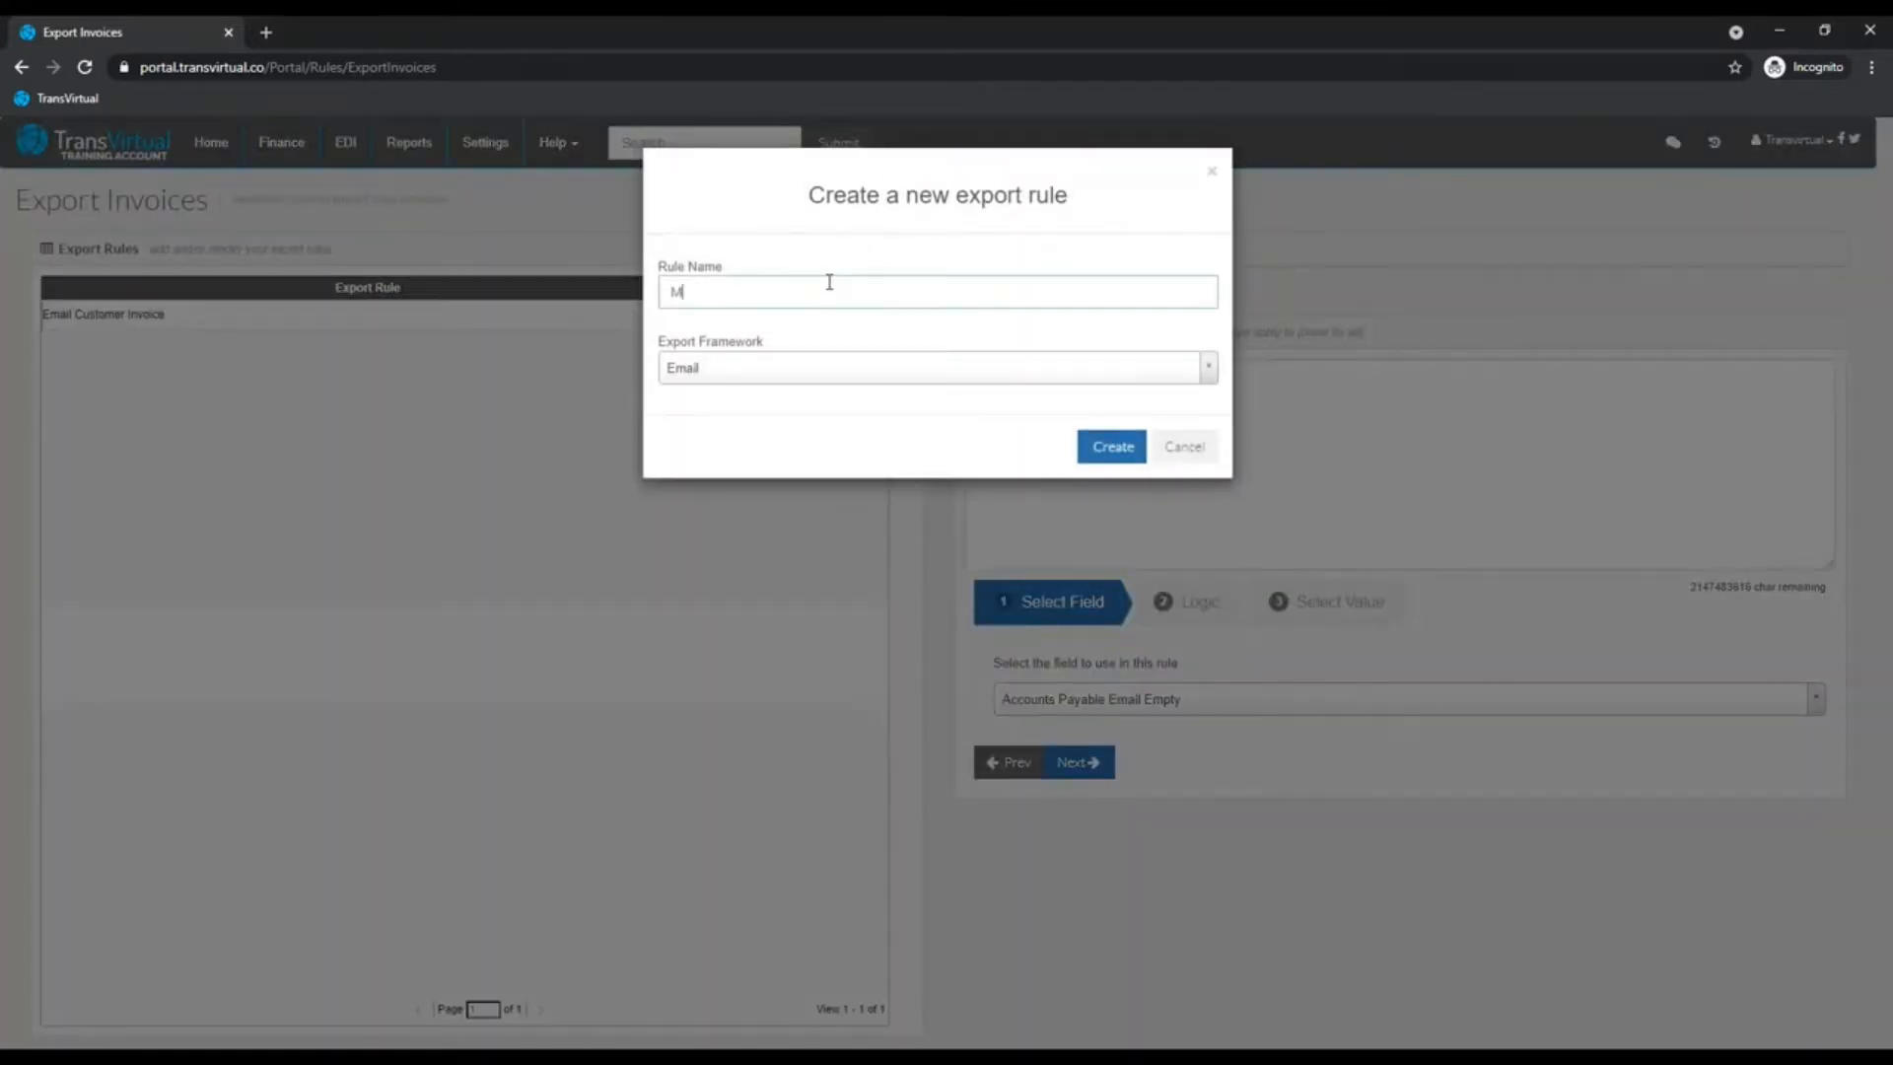
{"action": "type", "text": "YOB"}
{"action": "left_click", "coordinate": [828, 371]}
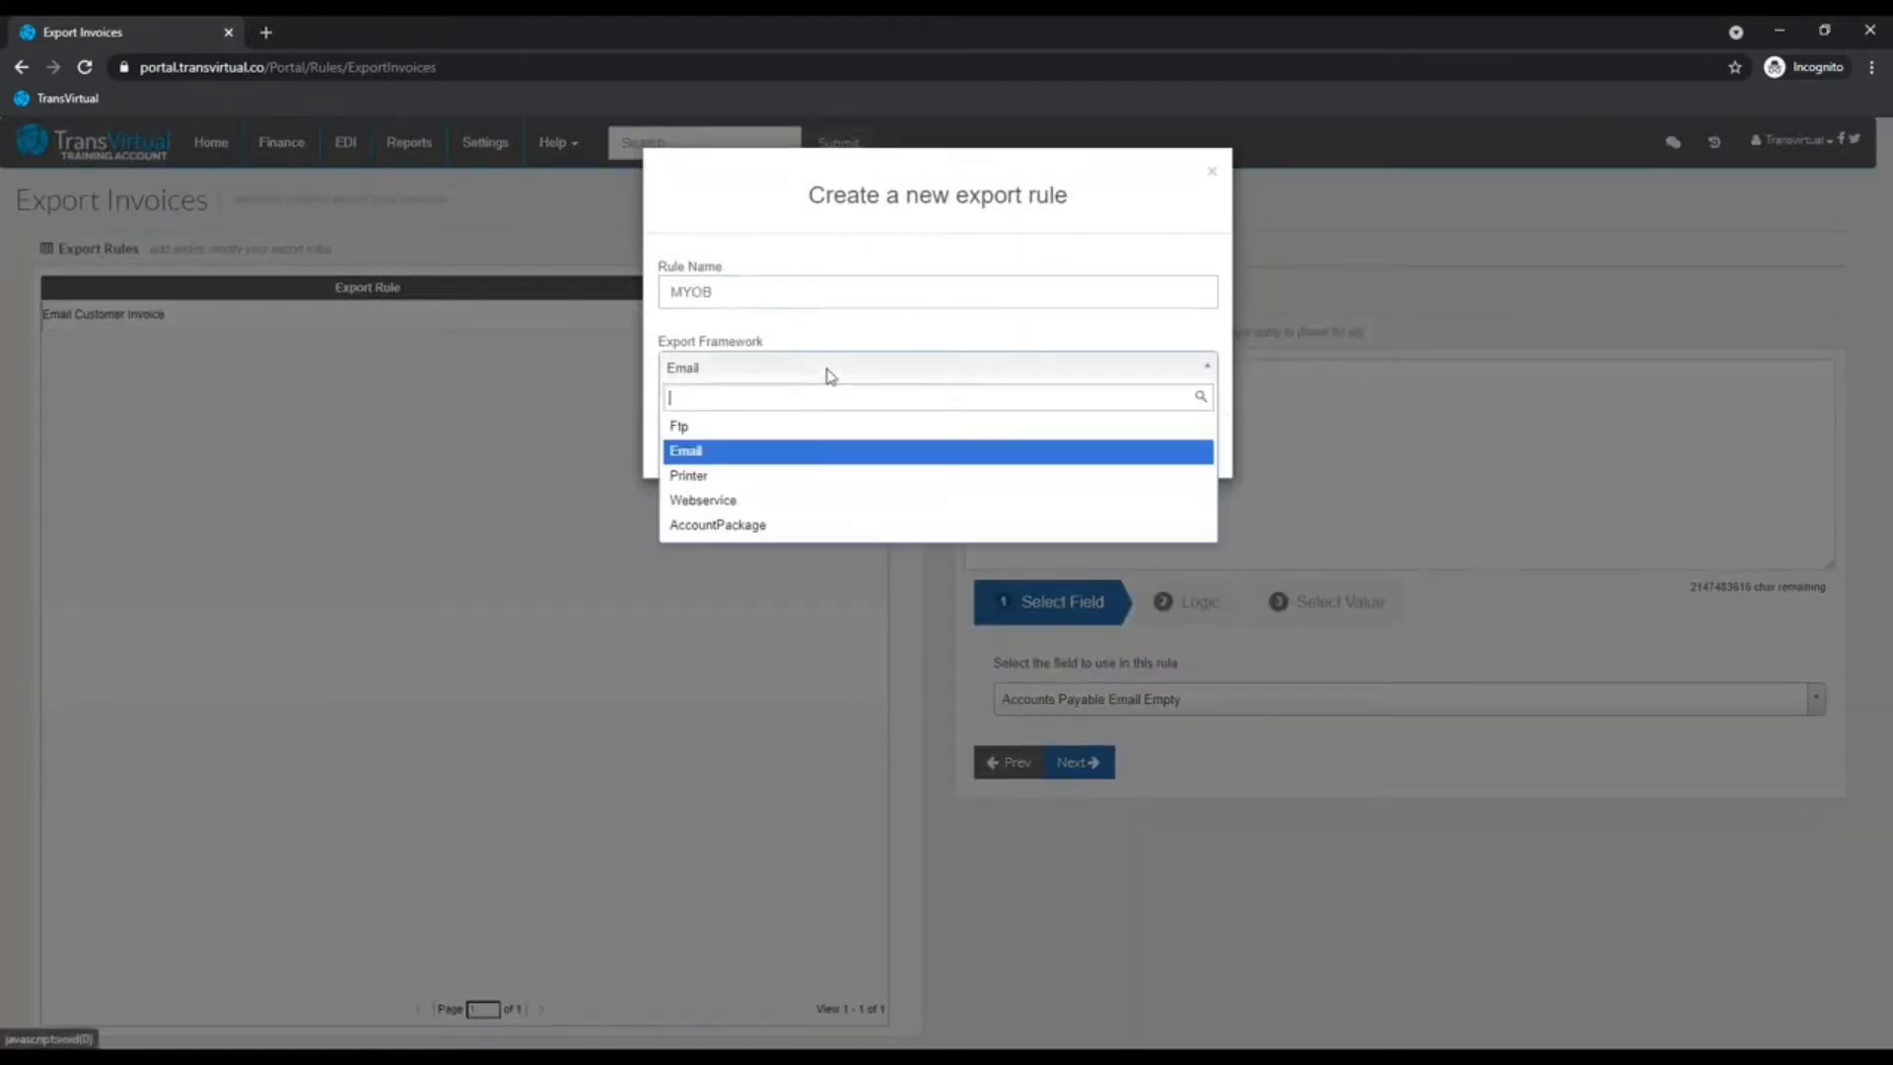
{"action": "left_click", "coordinate": [735, 524]}
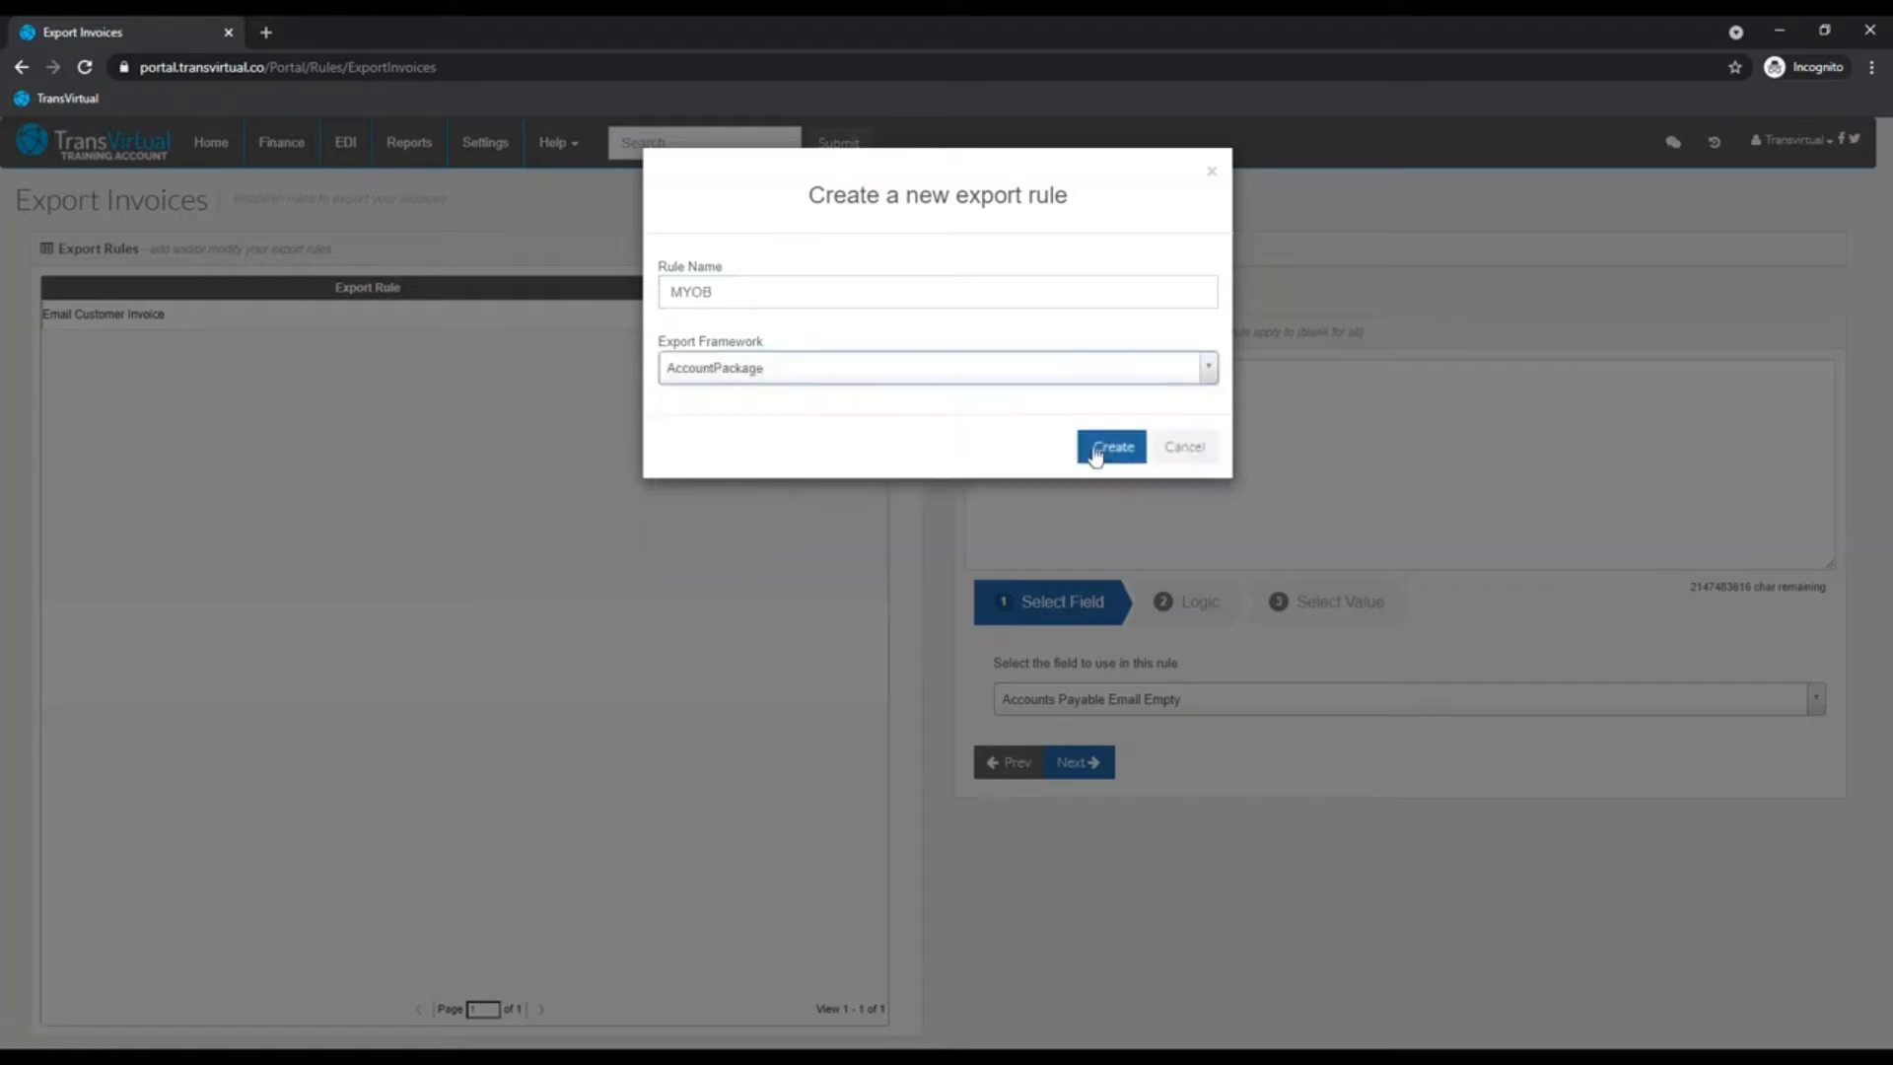
{"action": "left_click", "coordinate": [1096, 446]}
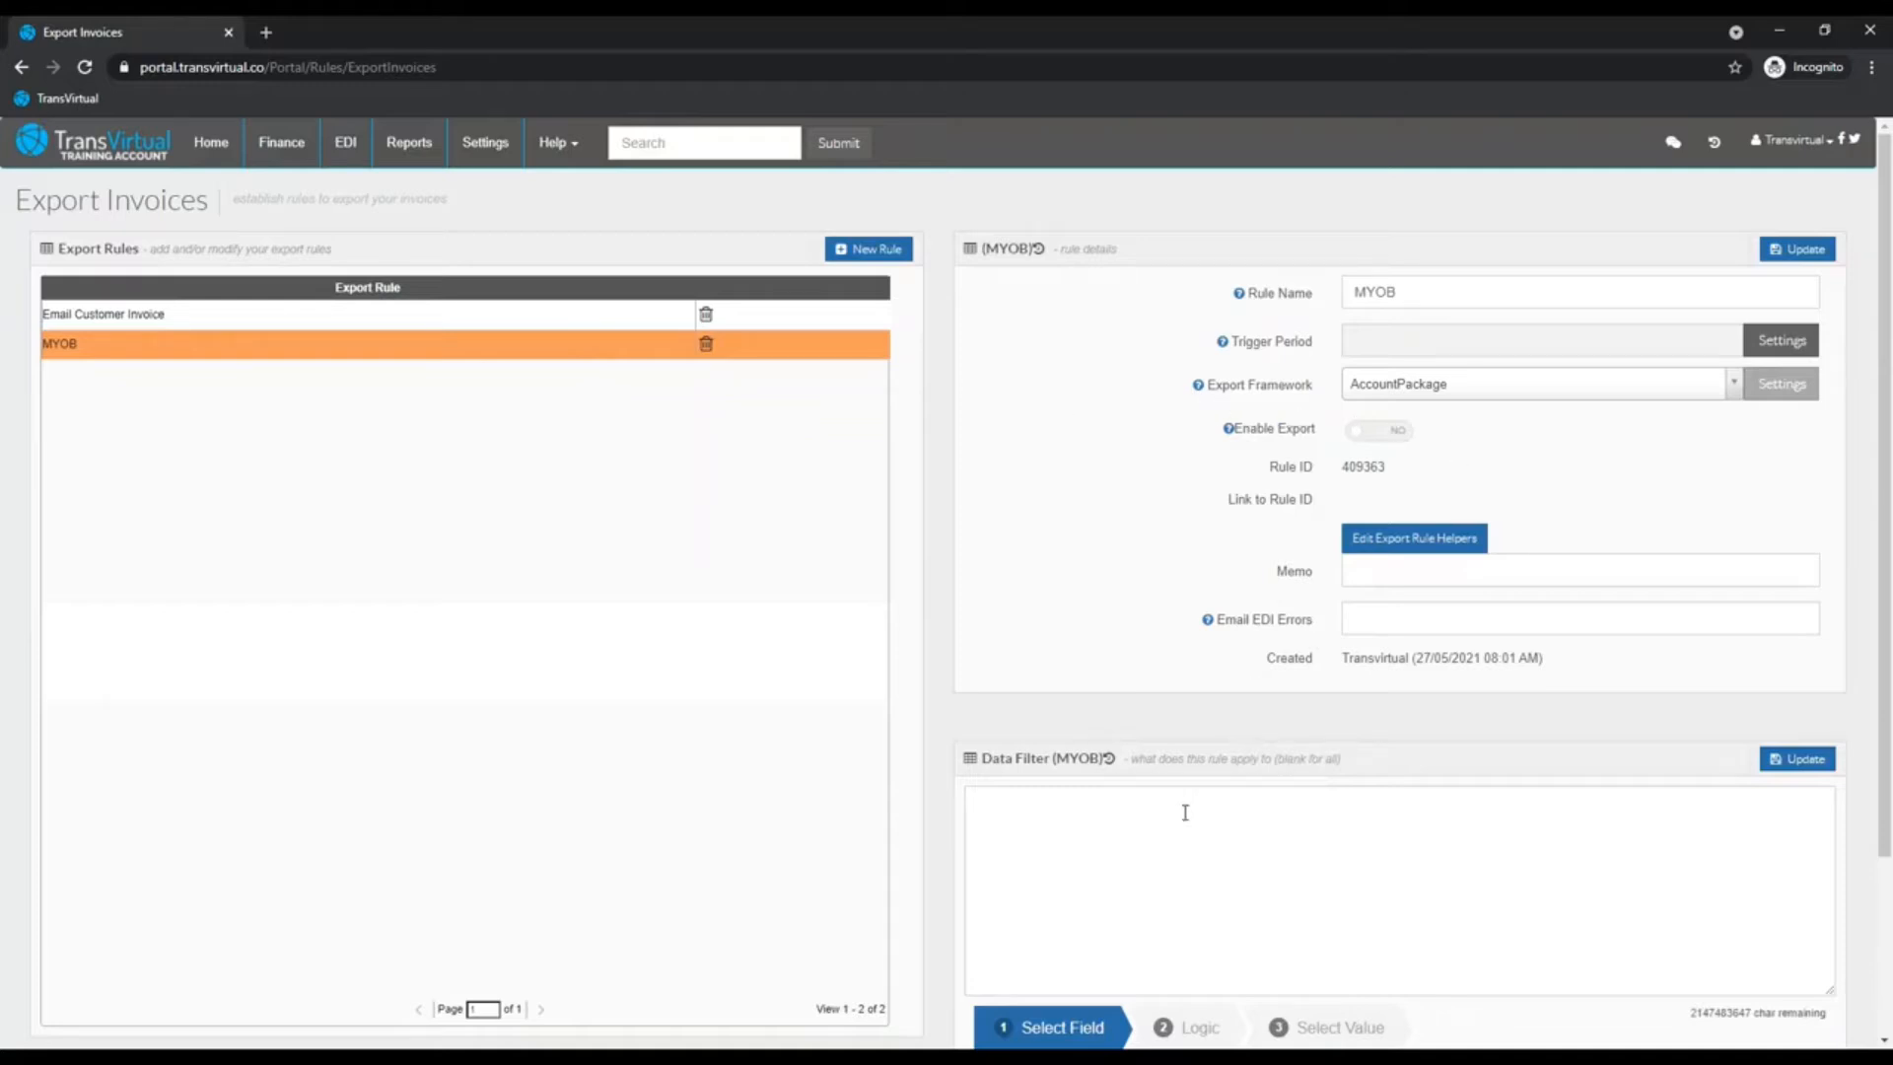
Add the filter Invoice State Equal ApprovedLocked and open the rule's invoice export rules.
{"action": "scroll", "coordinate": [1185, 812], "scroll_direction": "down", "scroll_amount": 2}
{"action": "left_click", "coordinate": [1102, 928]}
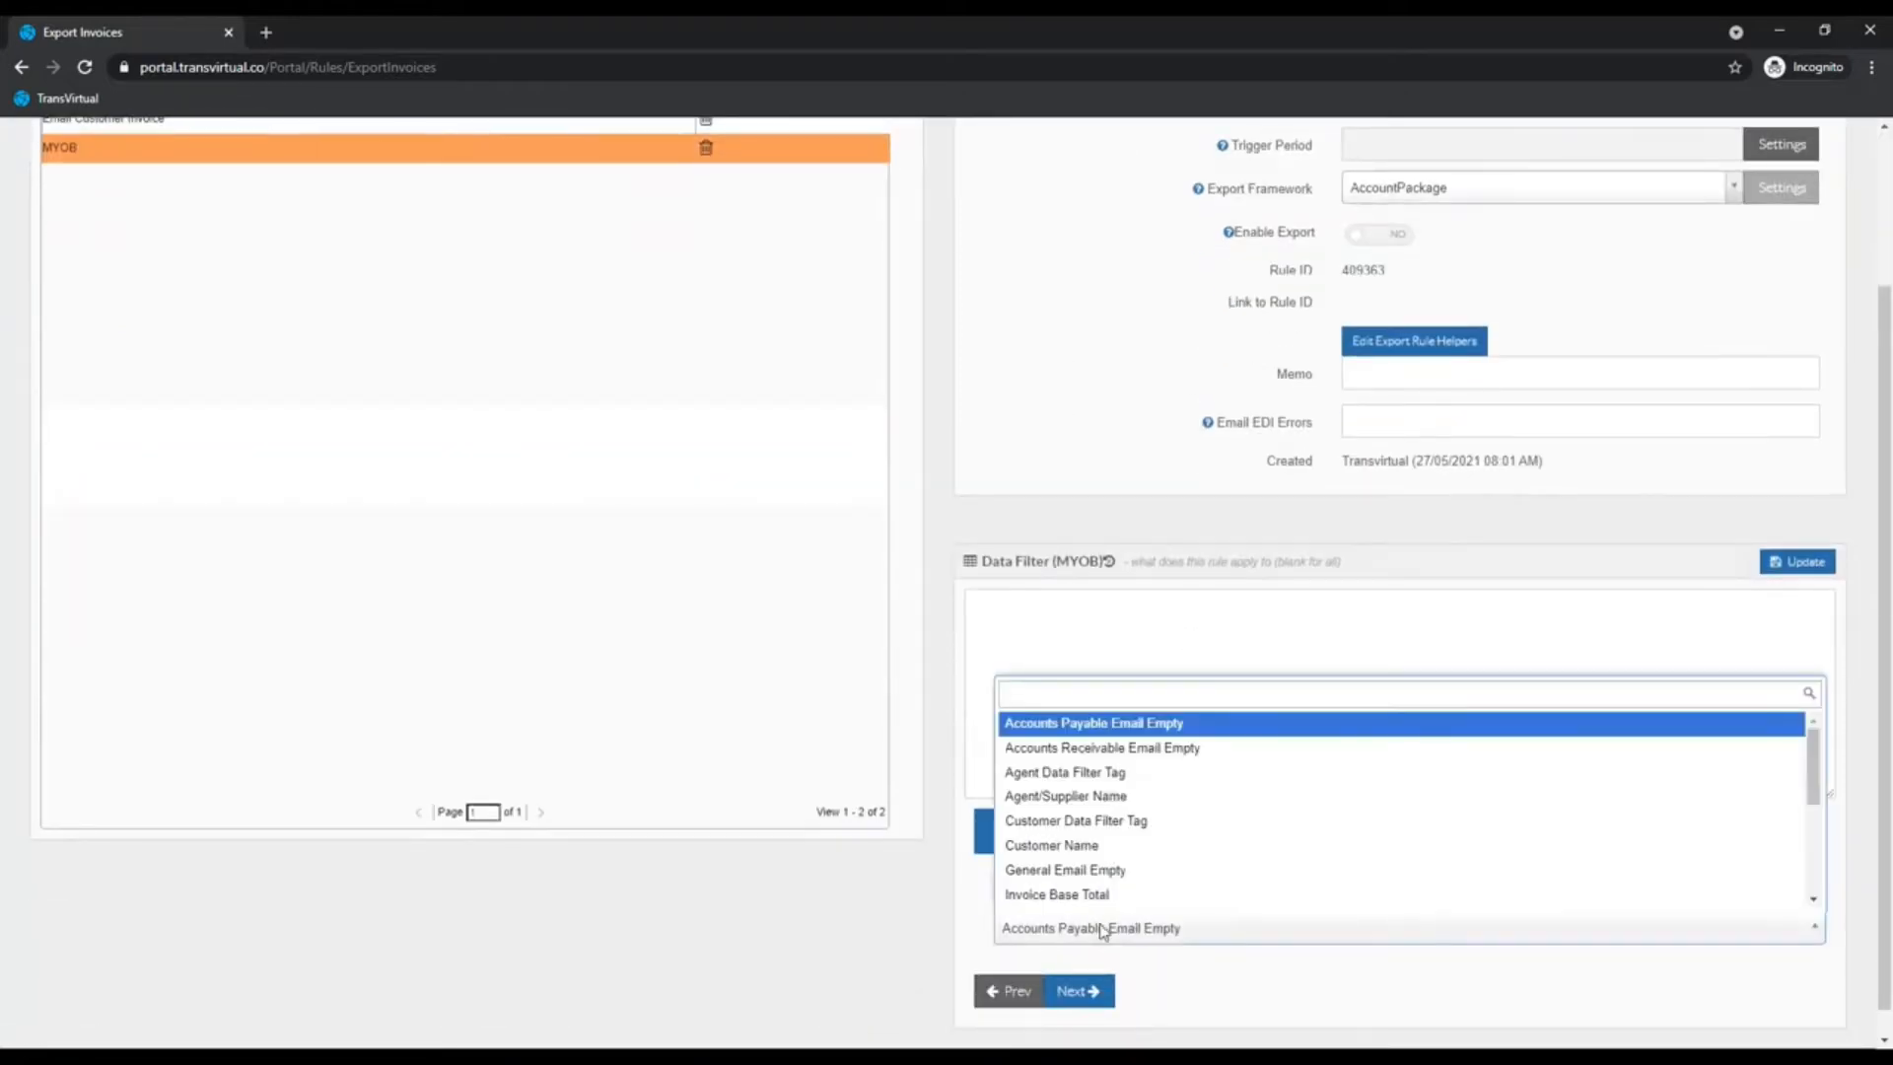
{"action": "type", "text": "inv"}
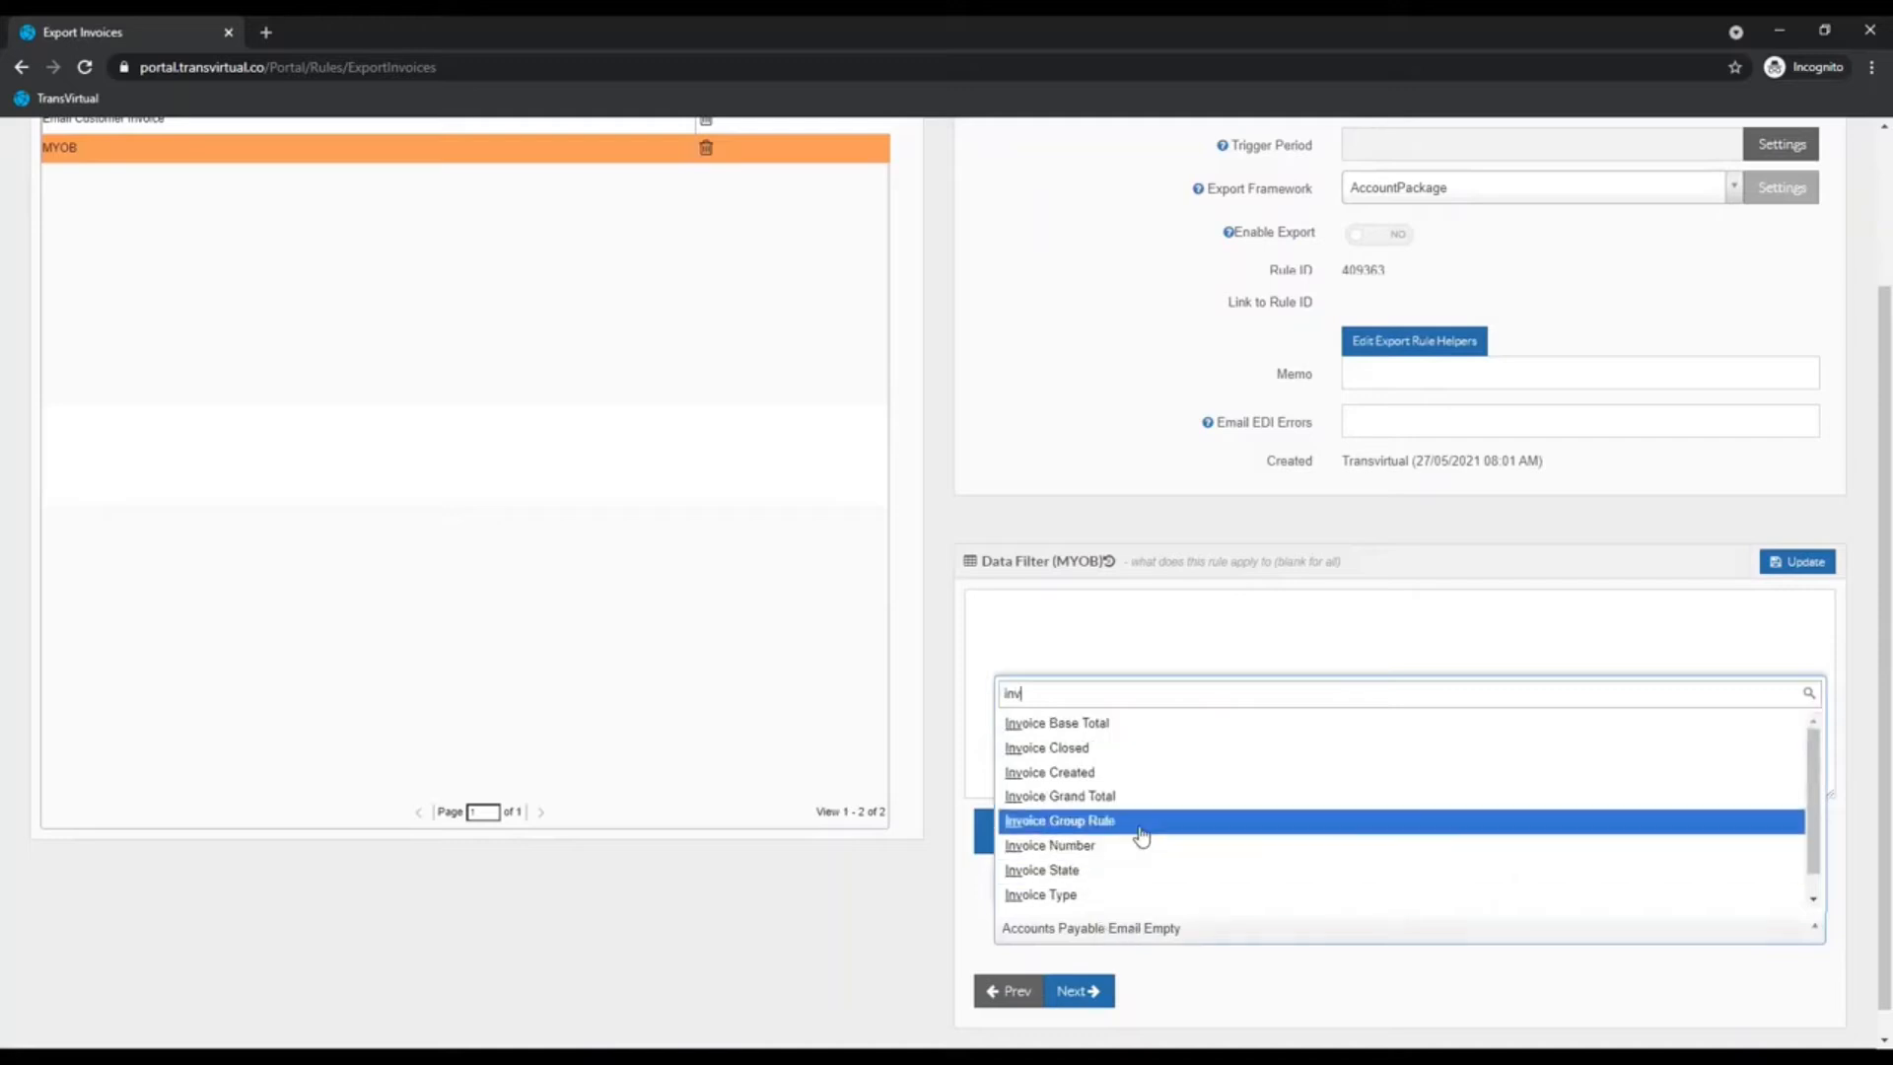
{"action": "left_click", "coordinate": [1120, 871]}
{"action": "left_click", "coordinate": [1079, 990]}
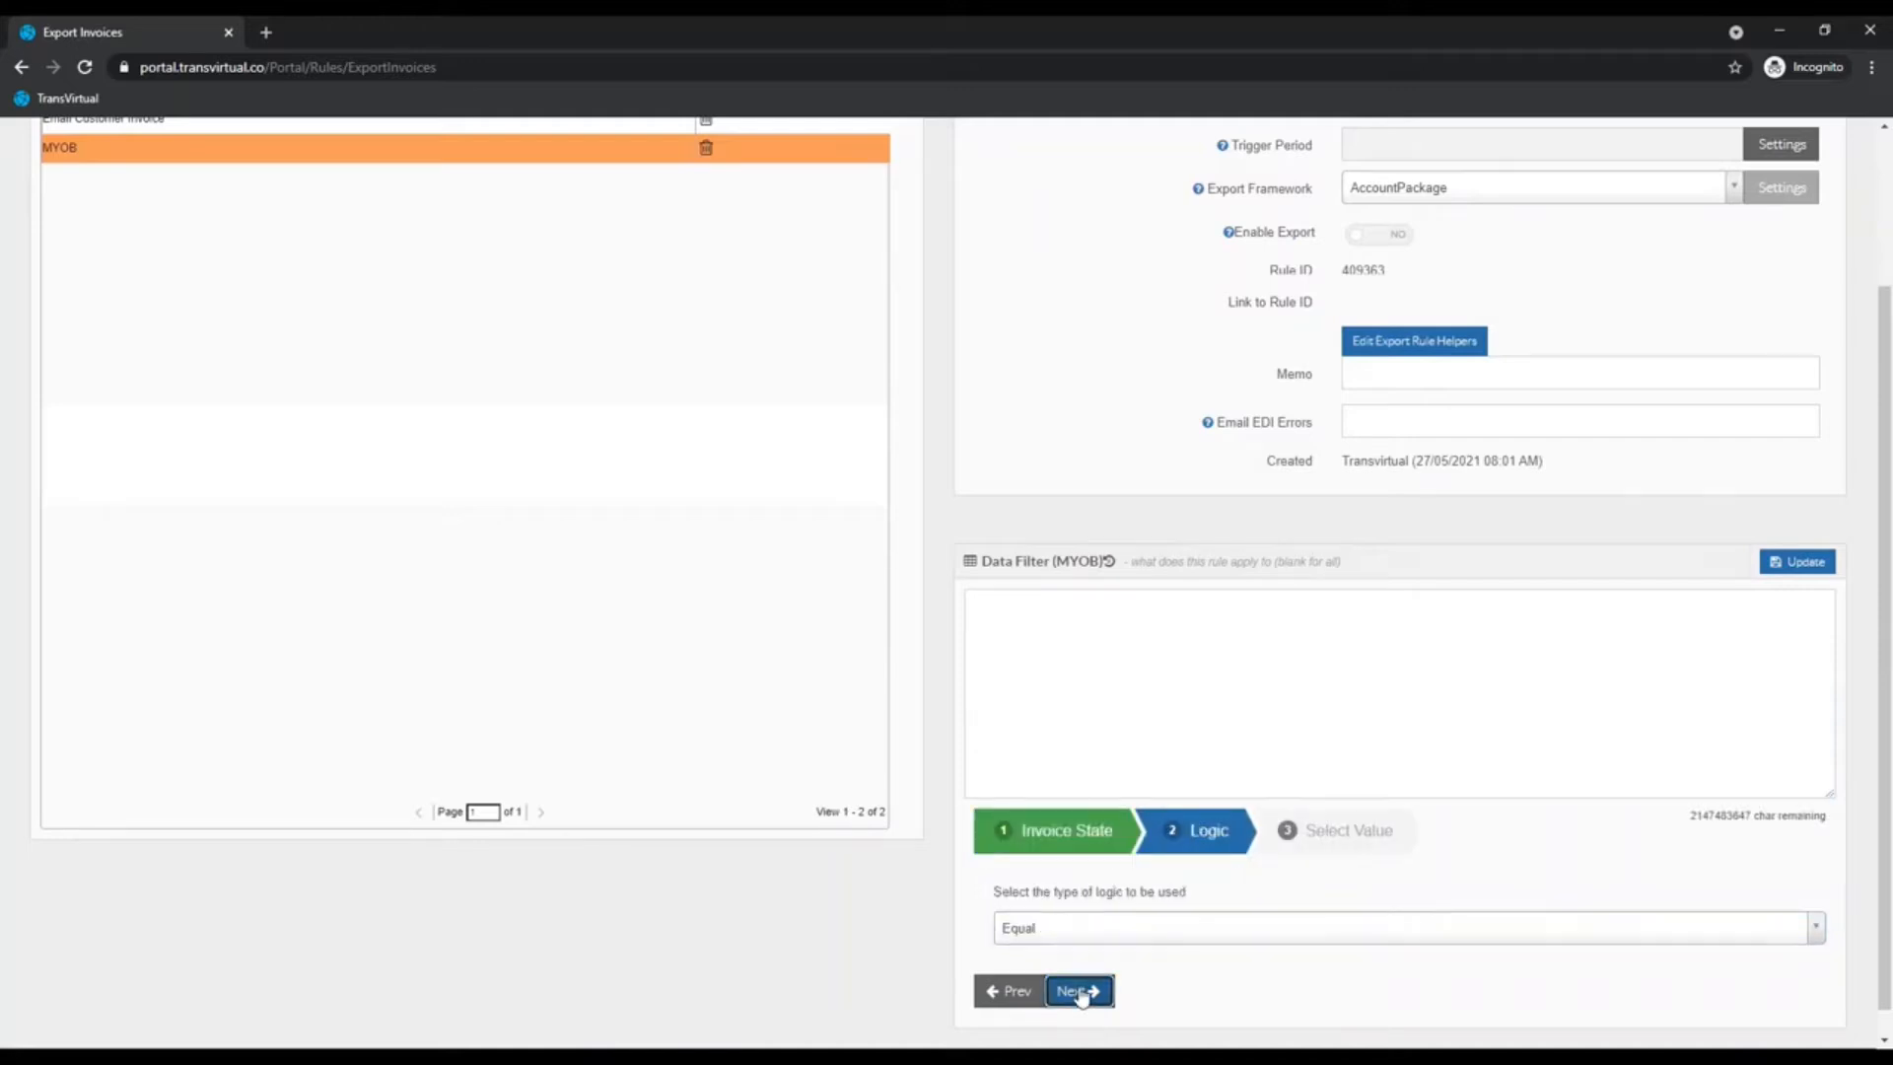
{"action": "left_click", "coordinate": [1079, 990]}
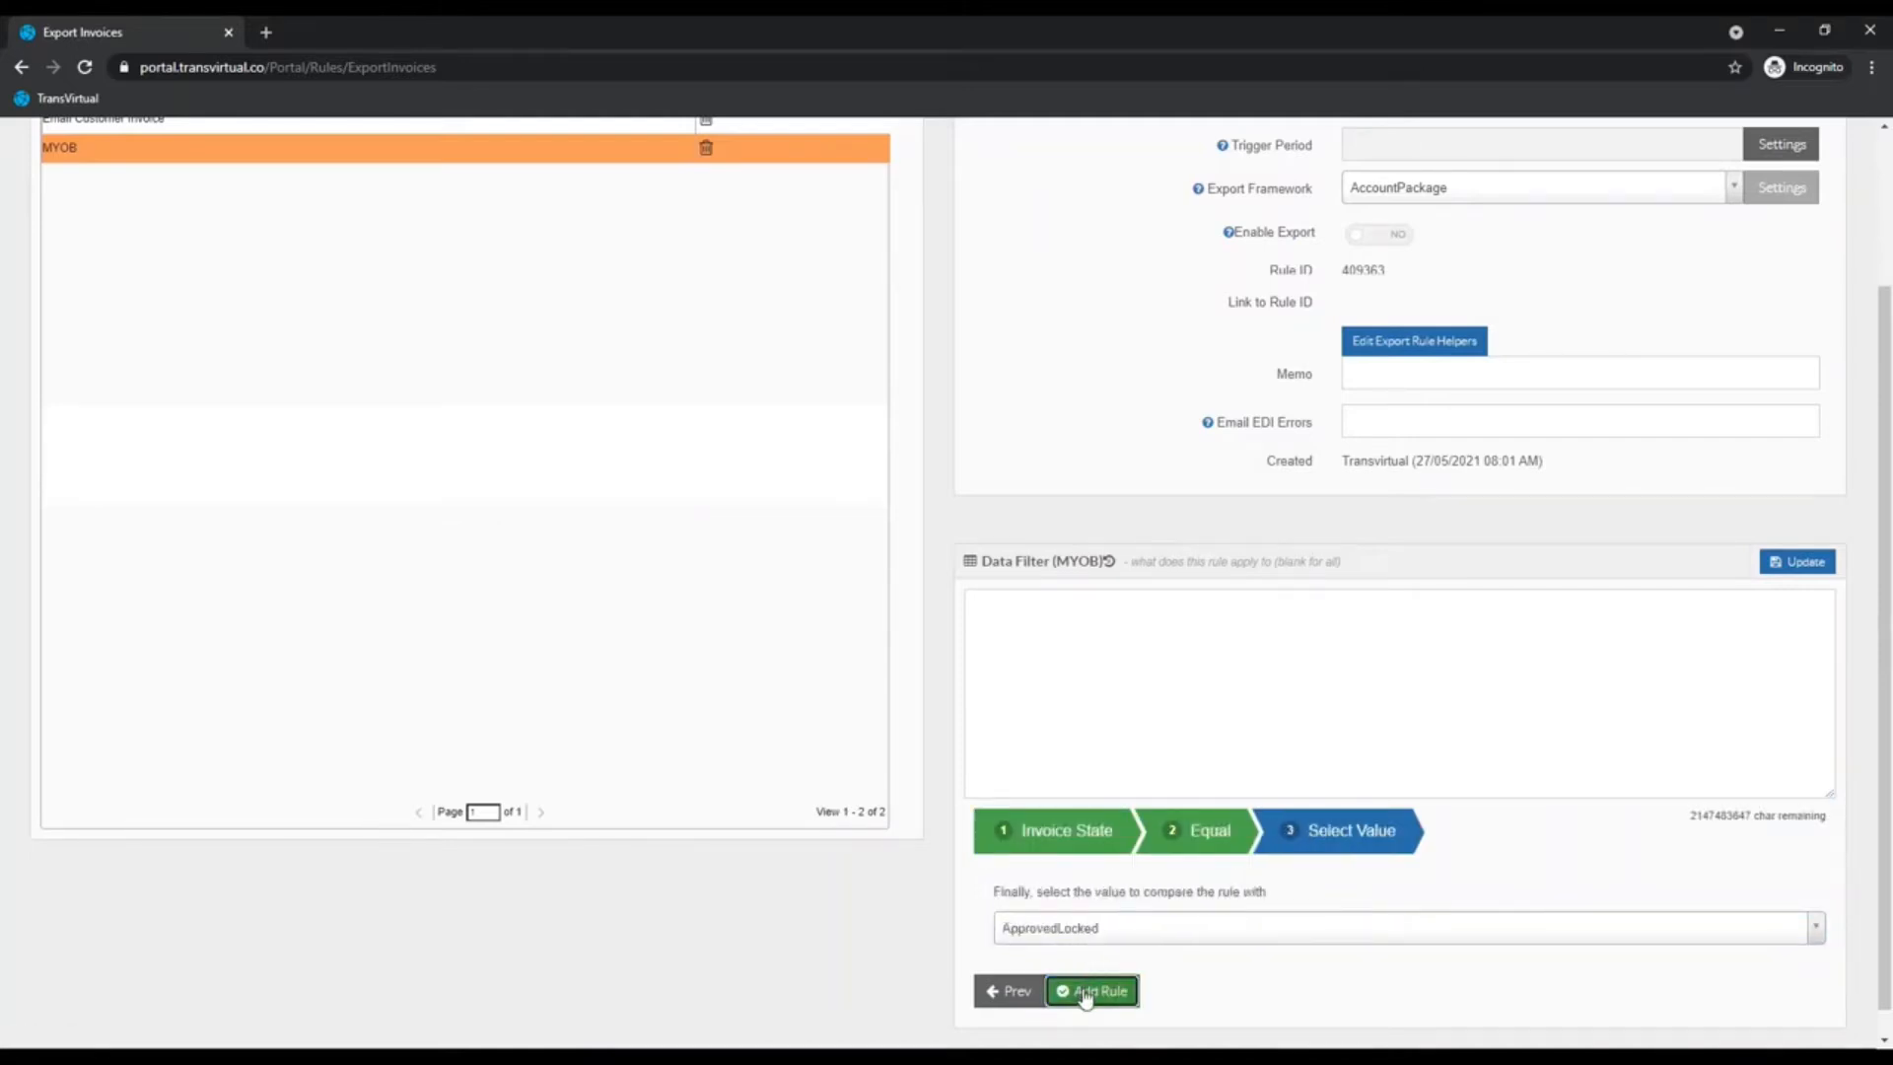
{"action": "left_click", "coordinate": [1084, 993]}
{"action": "scroll", "coordinate": [1155, 478], "scroll_direction": "up", "scroll_amount": 2}
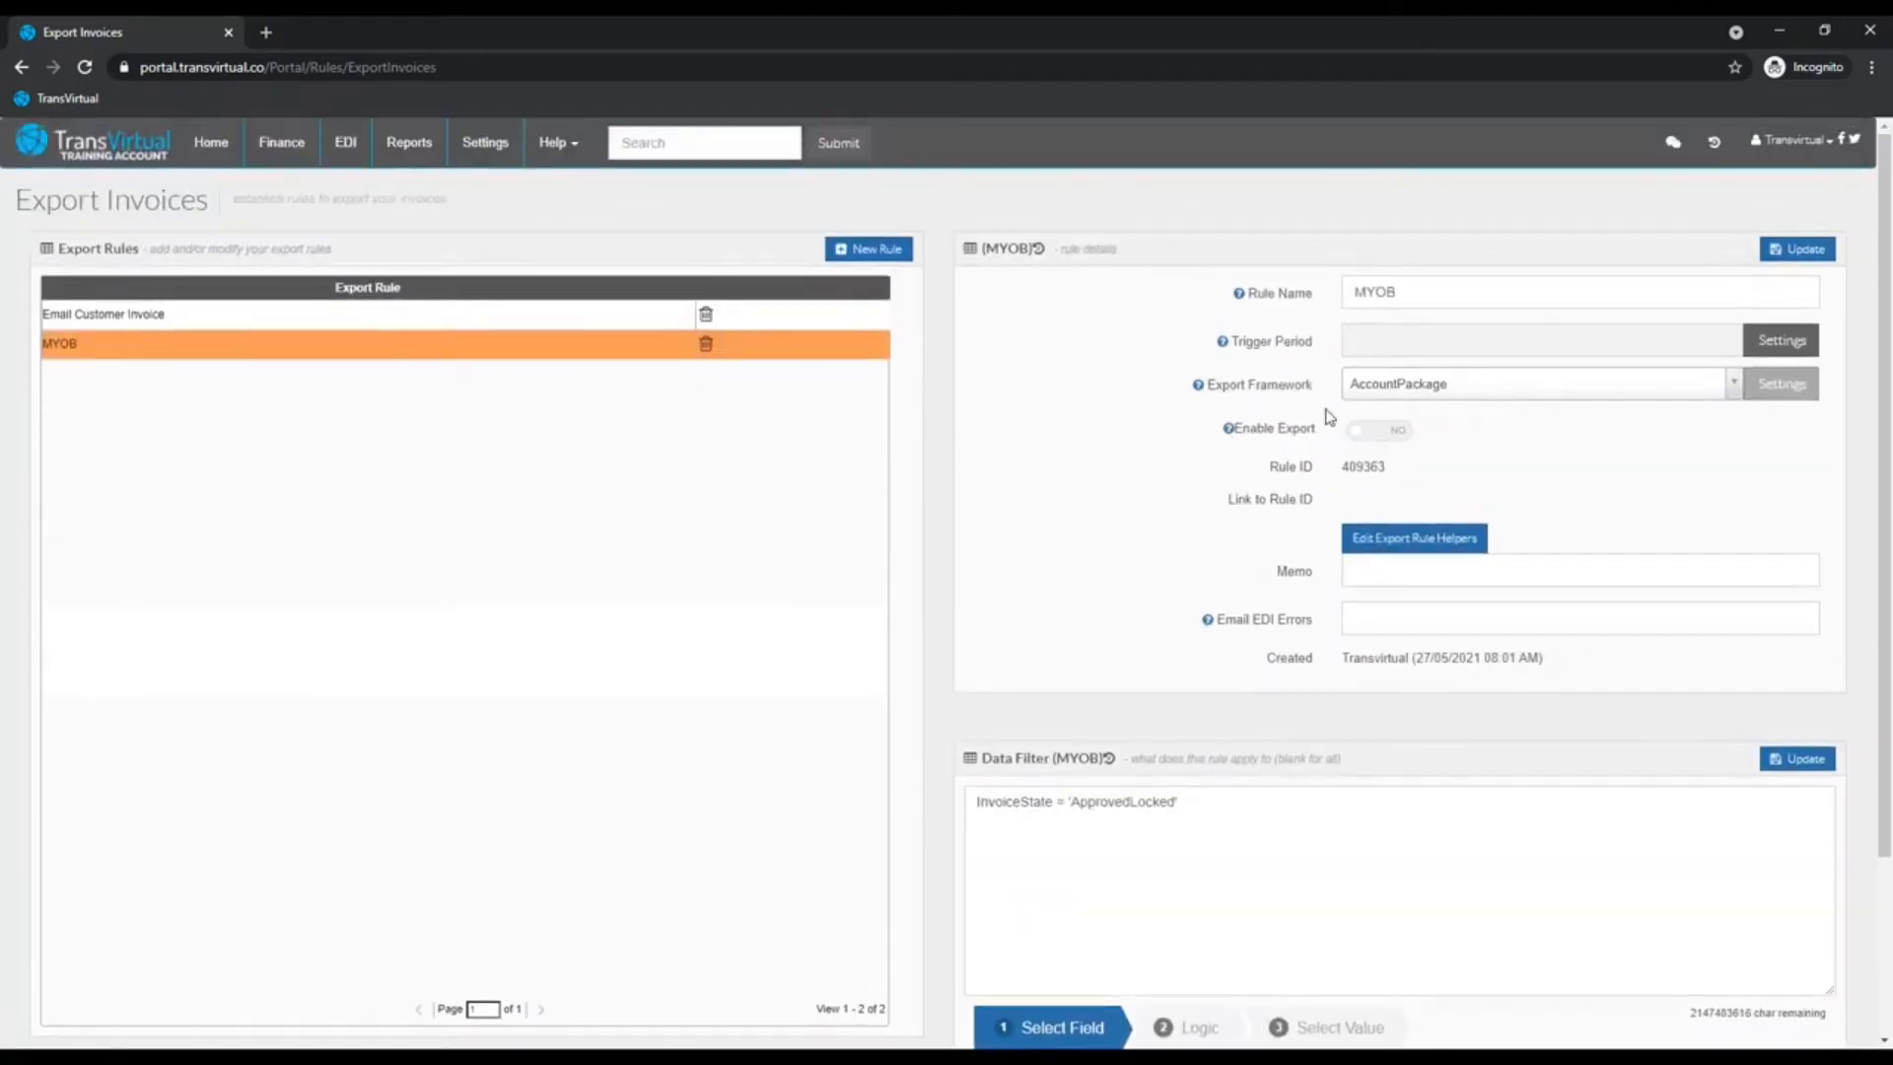
{"action": "left_click", "coordinate": [1400, 539]}
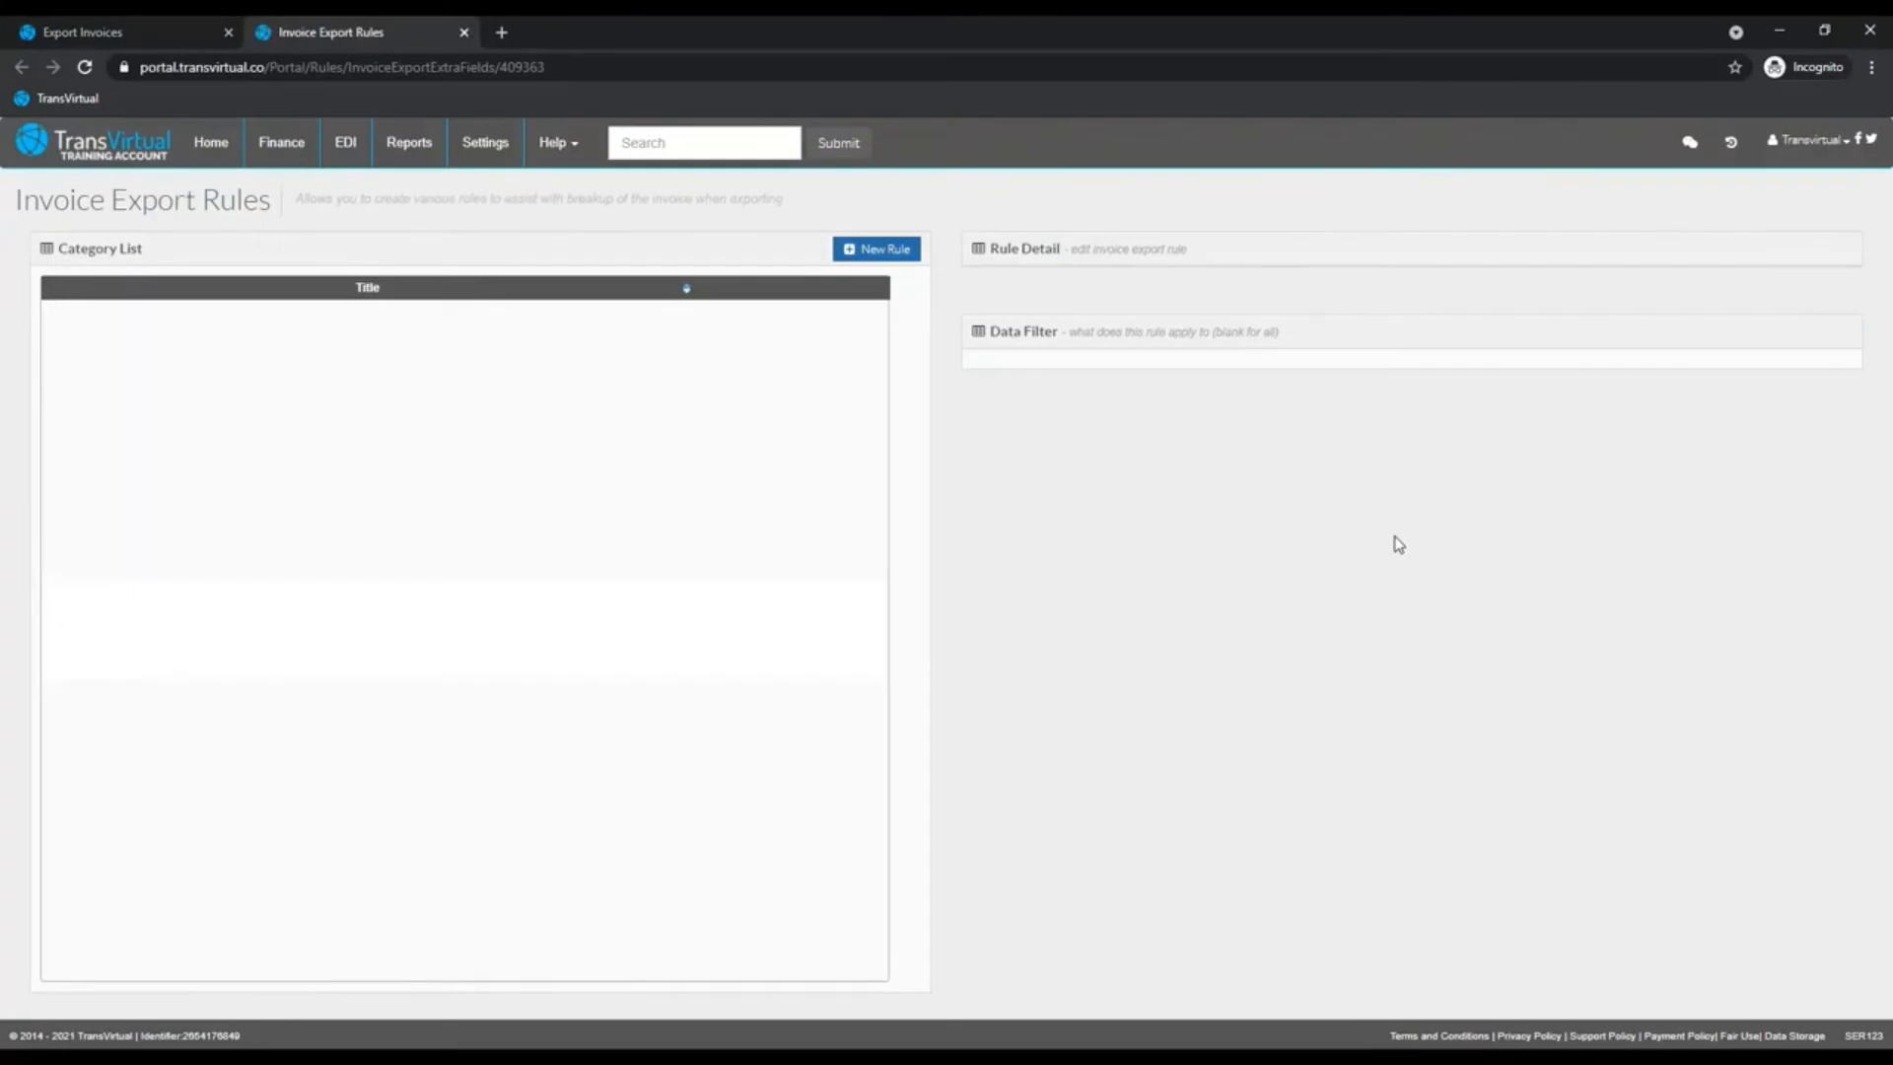
Create a new invoice export rule named MYOB and open its details.
{"action": "left_click", "coordinate": [897, 253]}
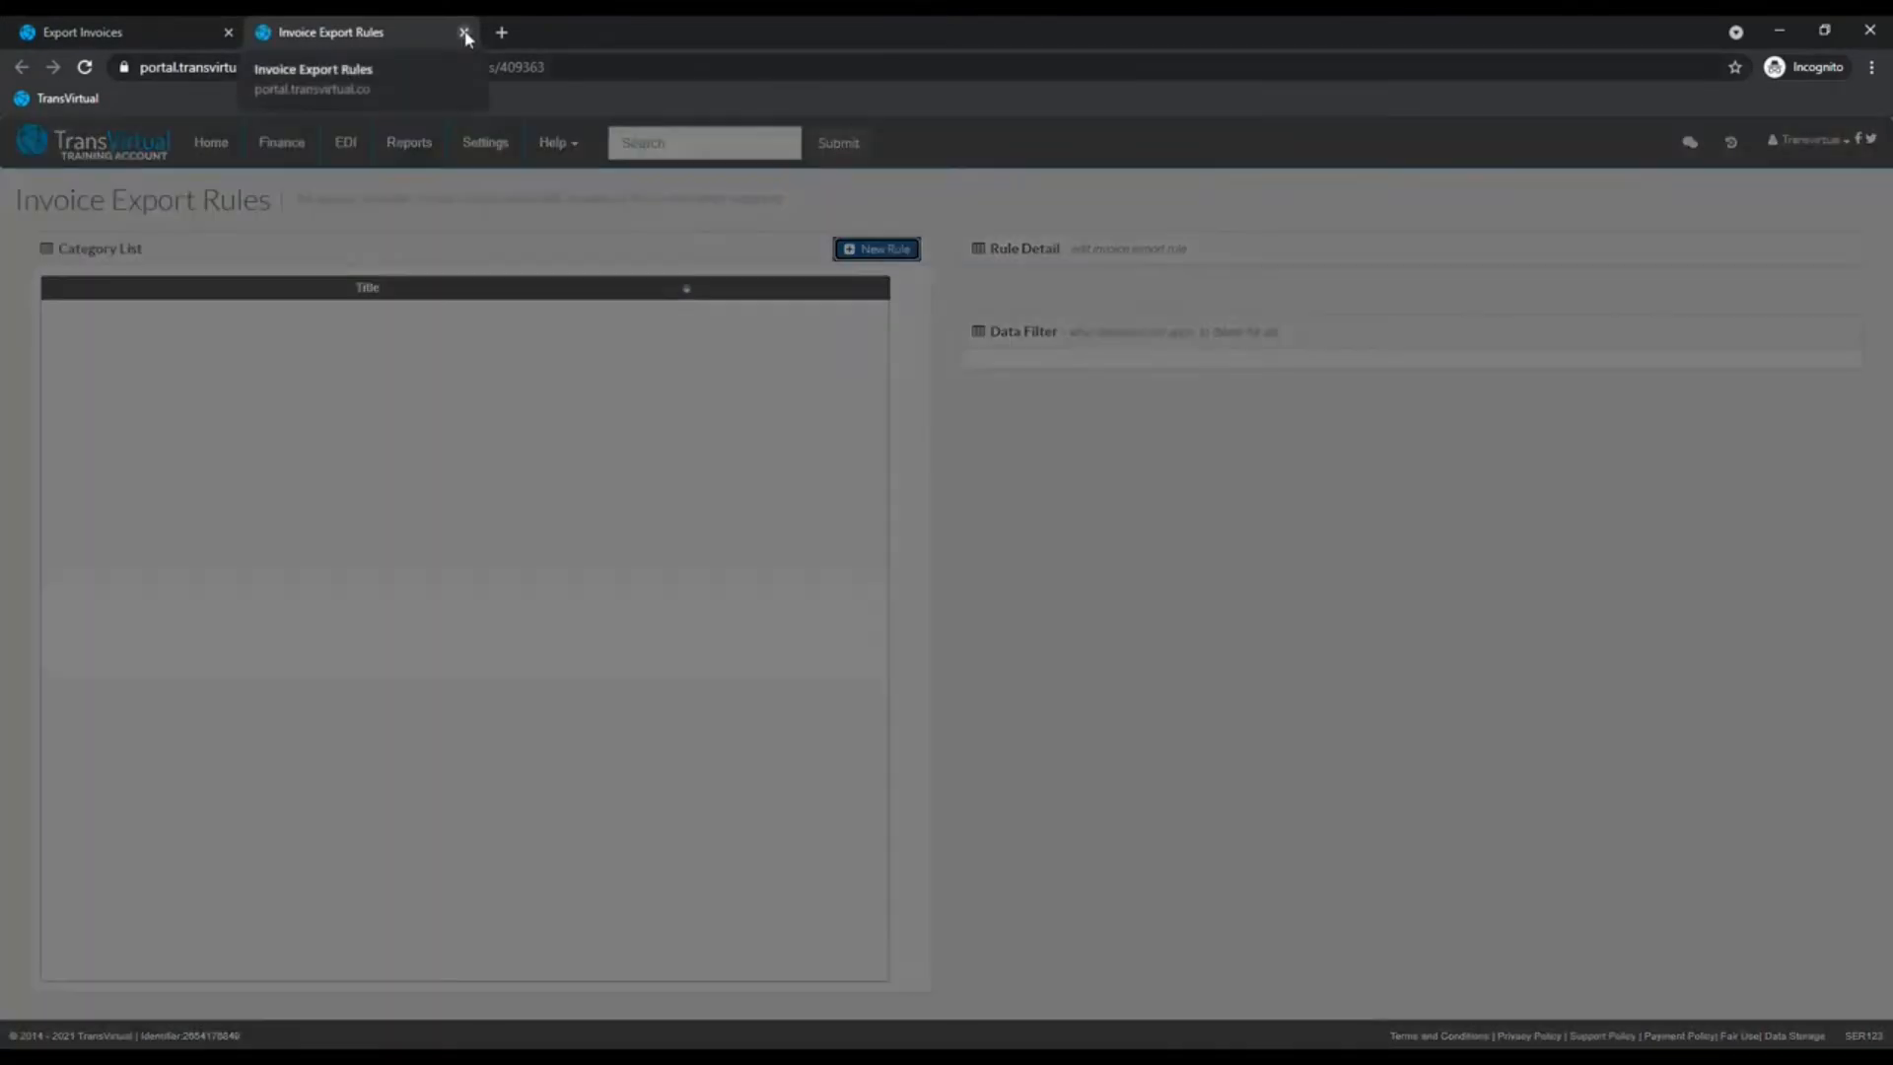
{"action": "left_click", "coordinate": [965, 293]}
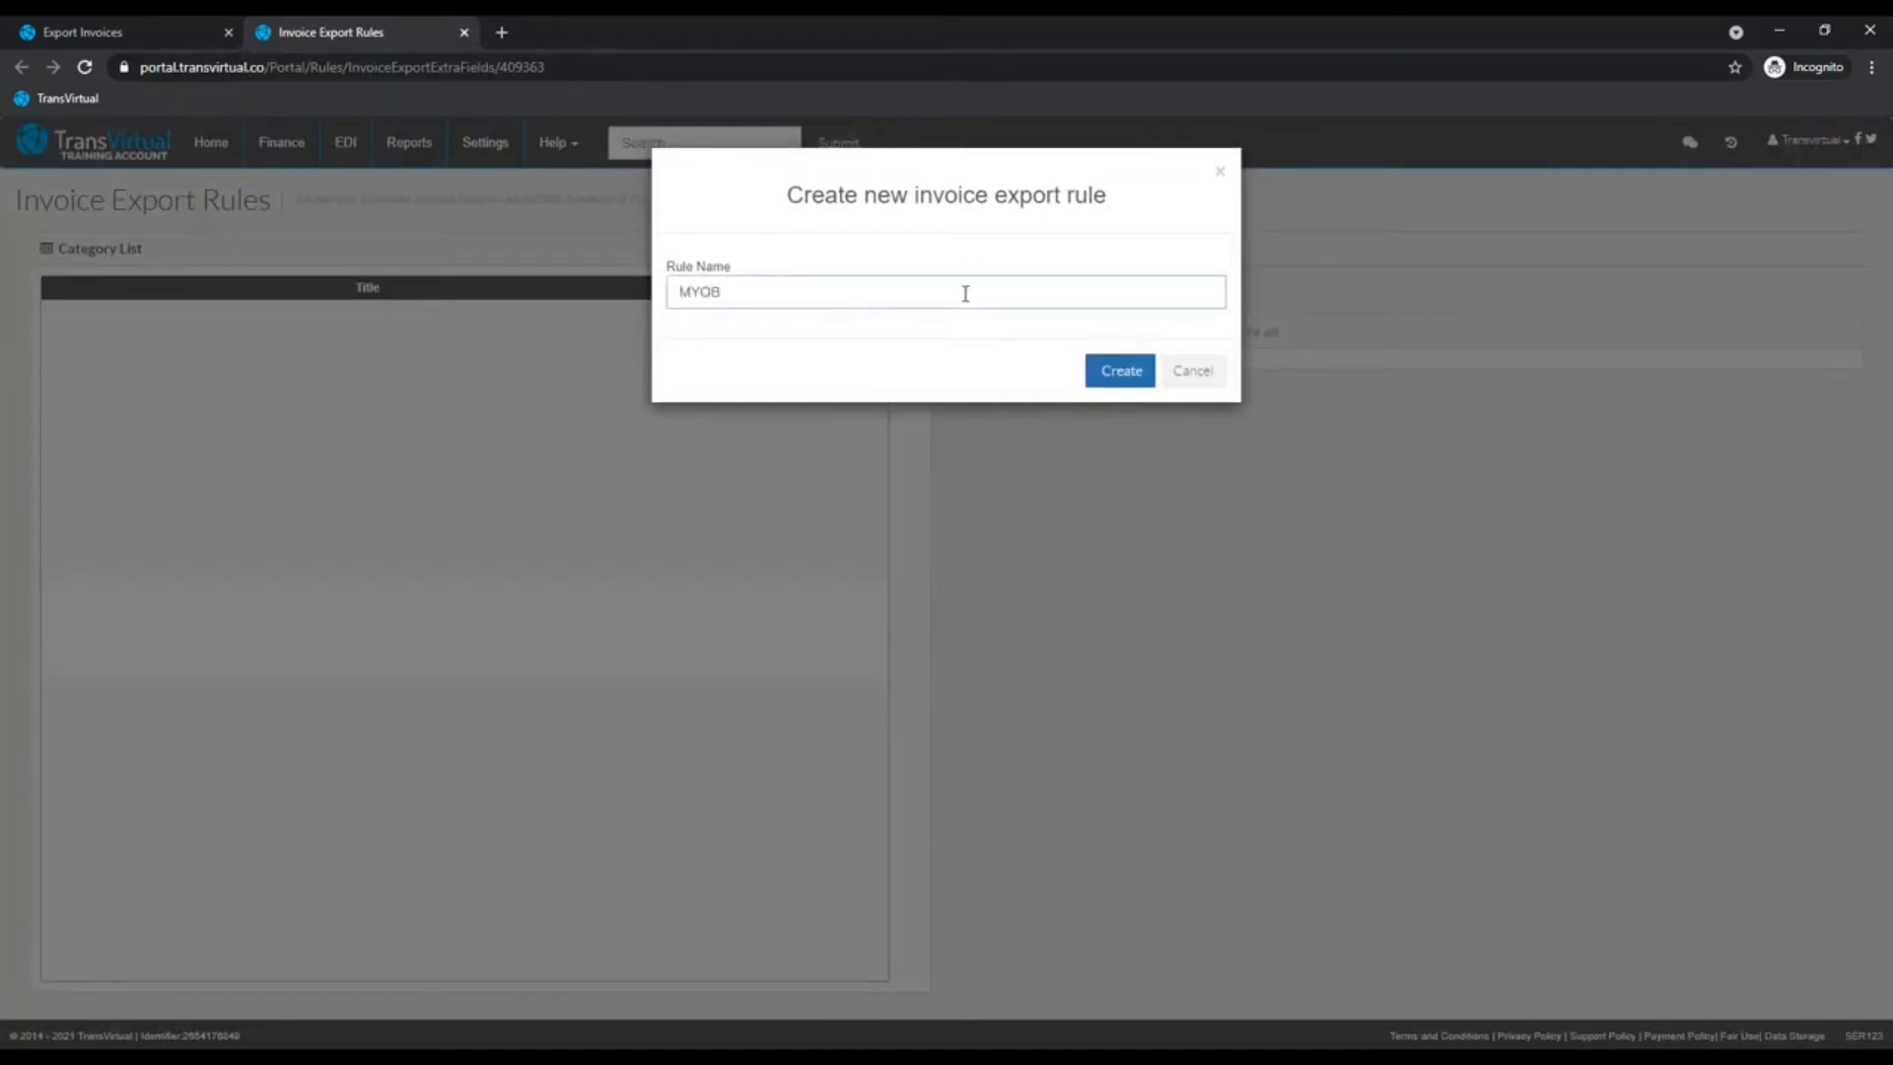
{"action": "left_click", "coordinate": [1104, 373]}
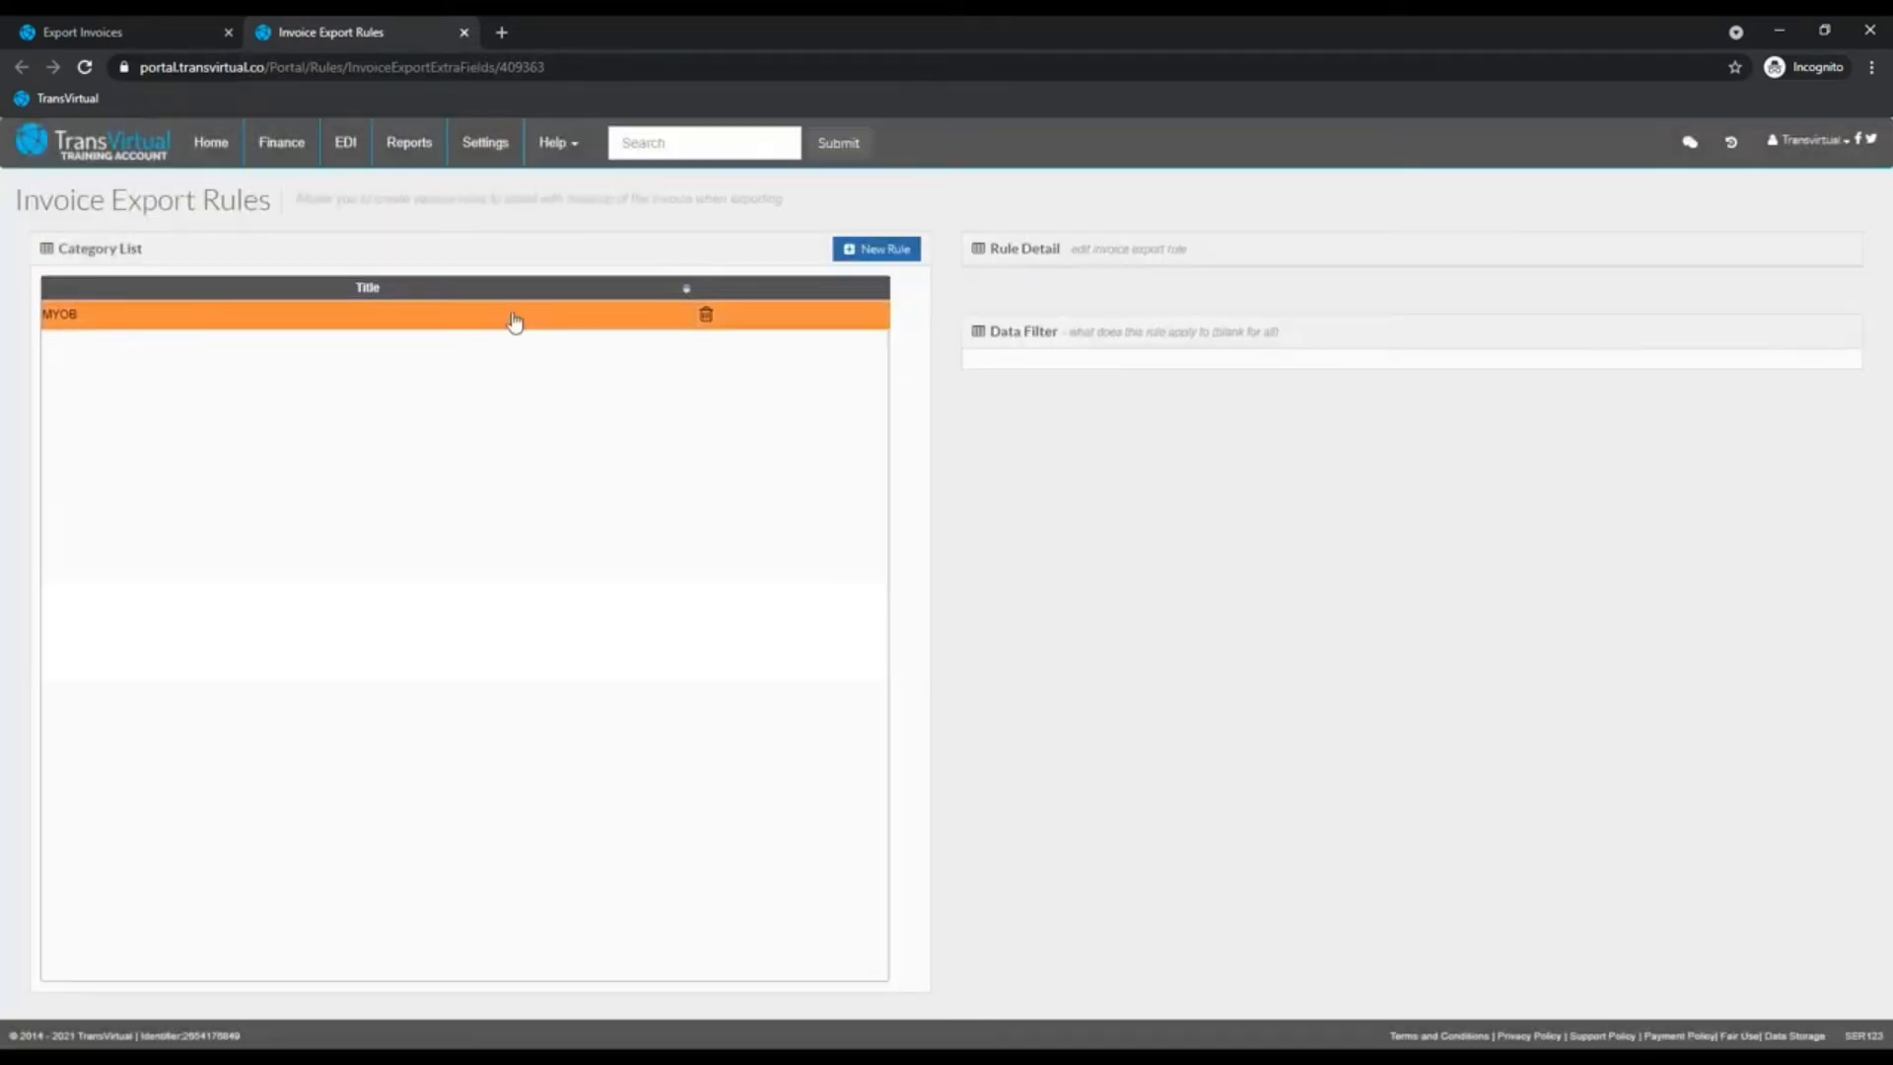
{"action": "left_click", "coordinate": [514, 315]}
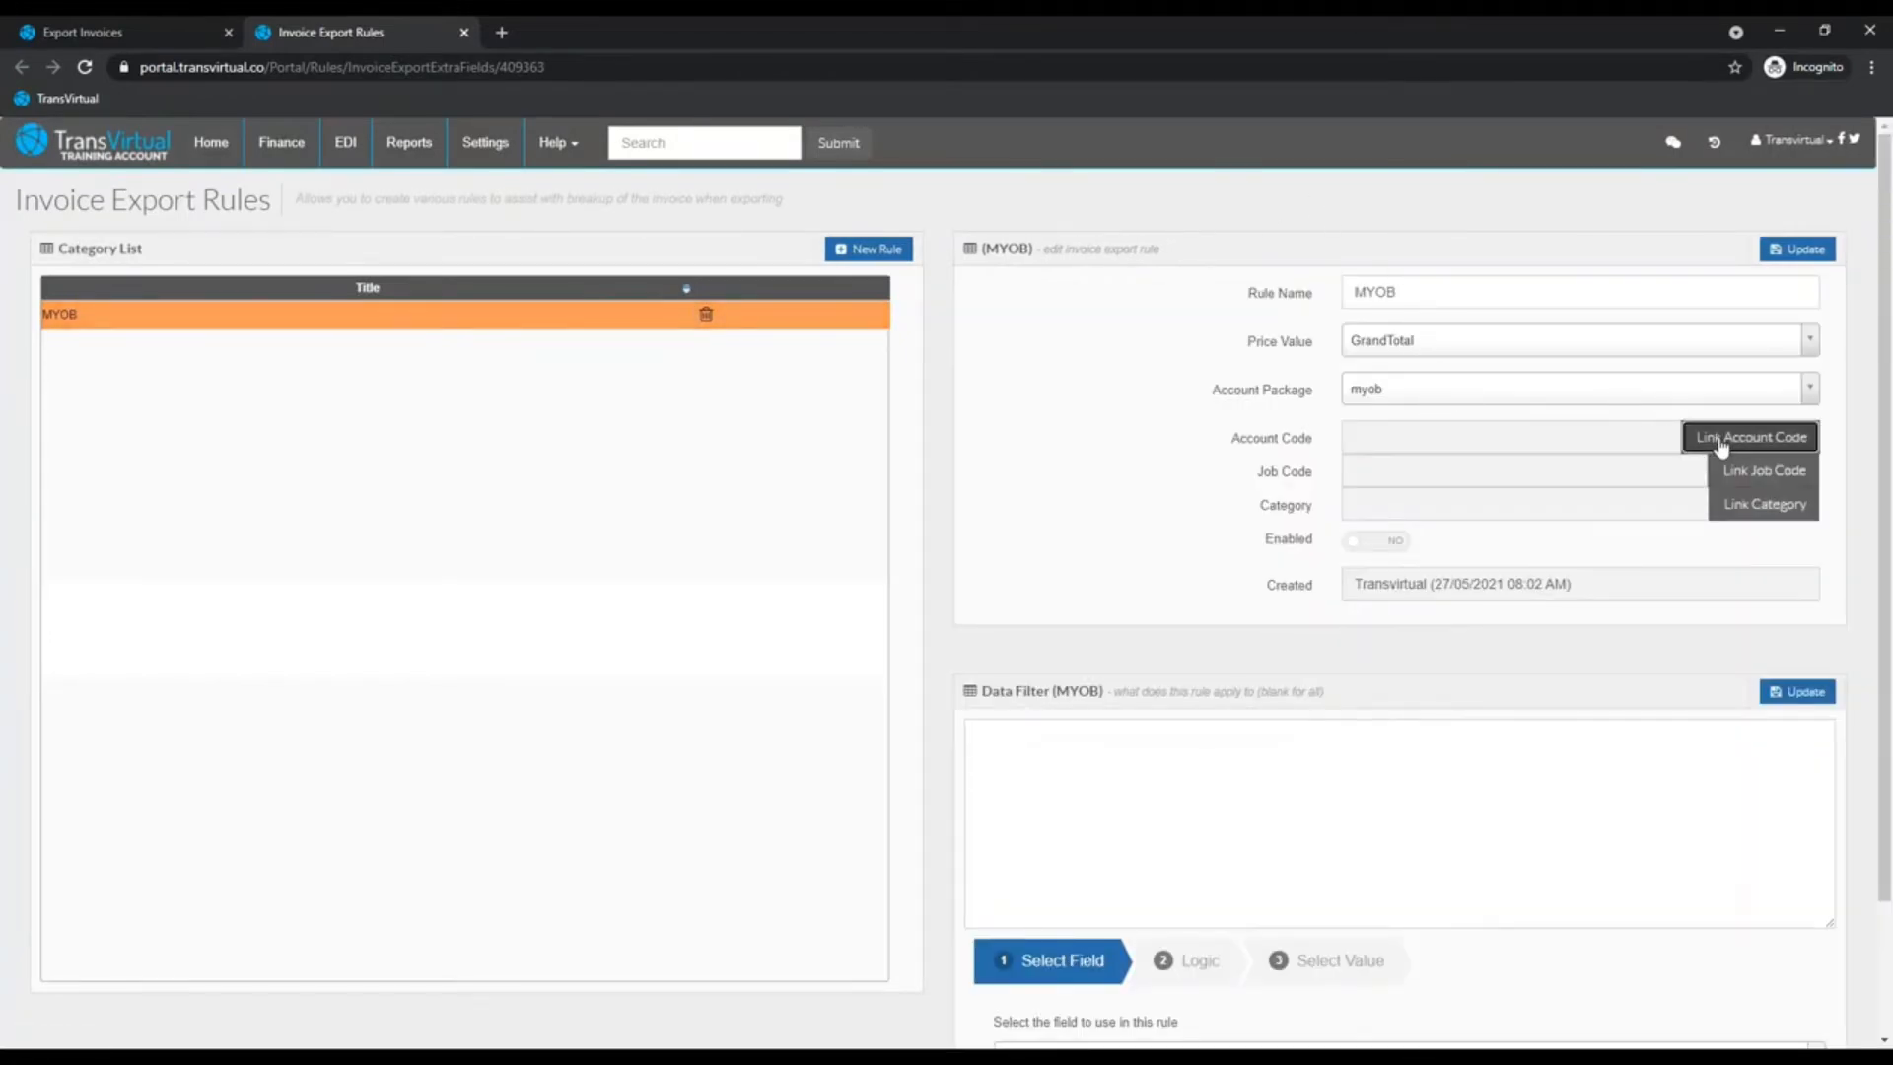
Link account 4-1000 Services Income, job NSW and category Freight, enable the rule, and save.
{"action": "left_click", "coordinate": [1716, 446]}
{"action": "scroll", "coordinate": [984, 676], "scroll_direction": "down", "scroll_amount": 2}
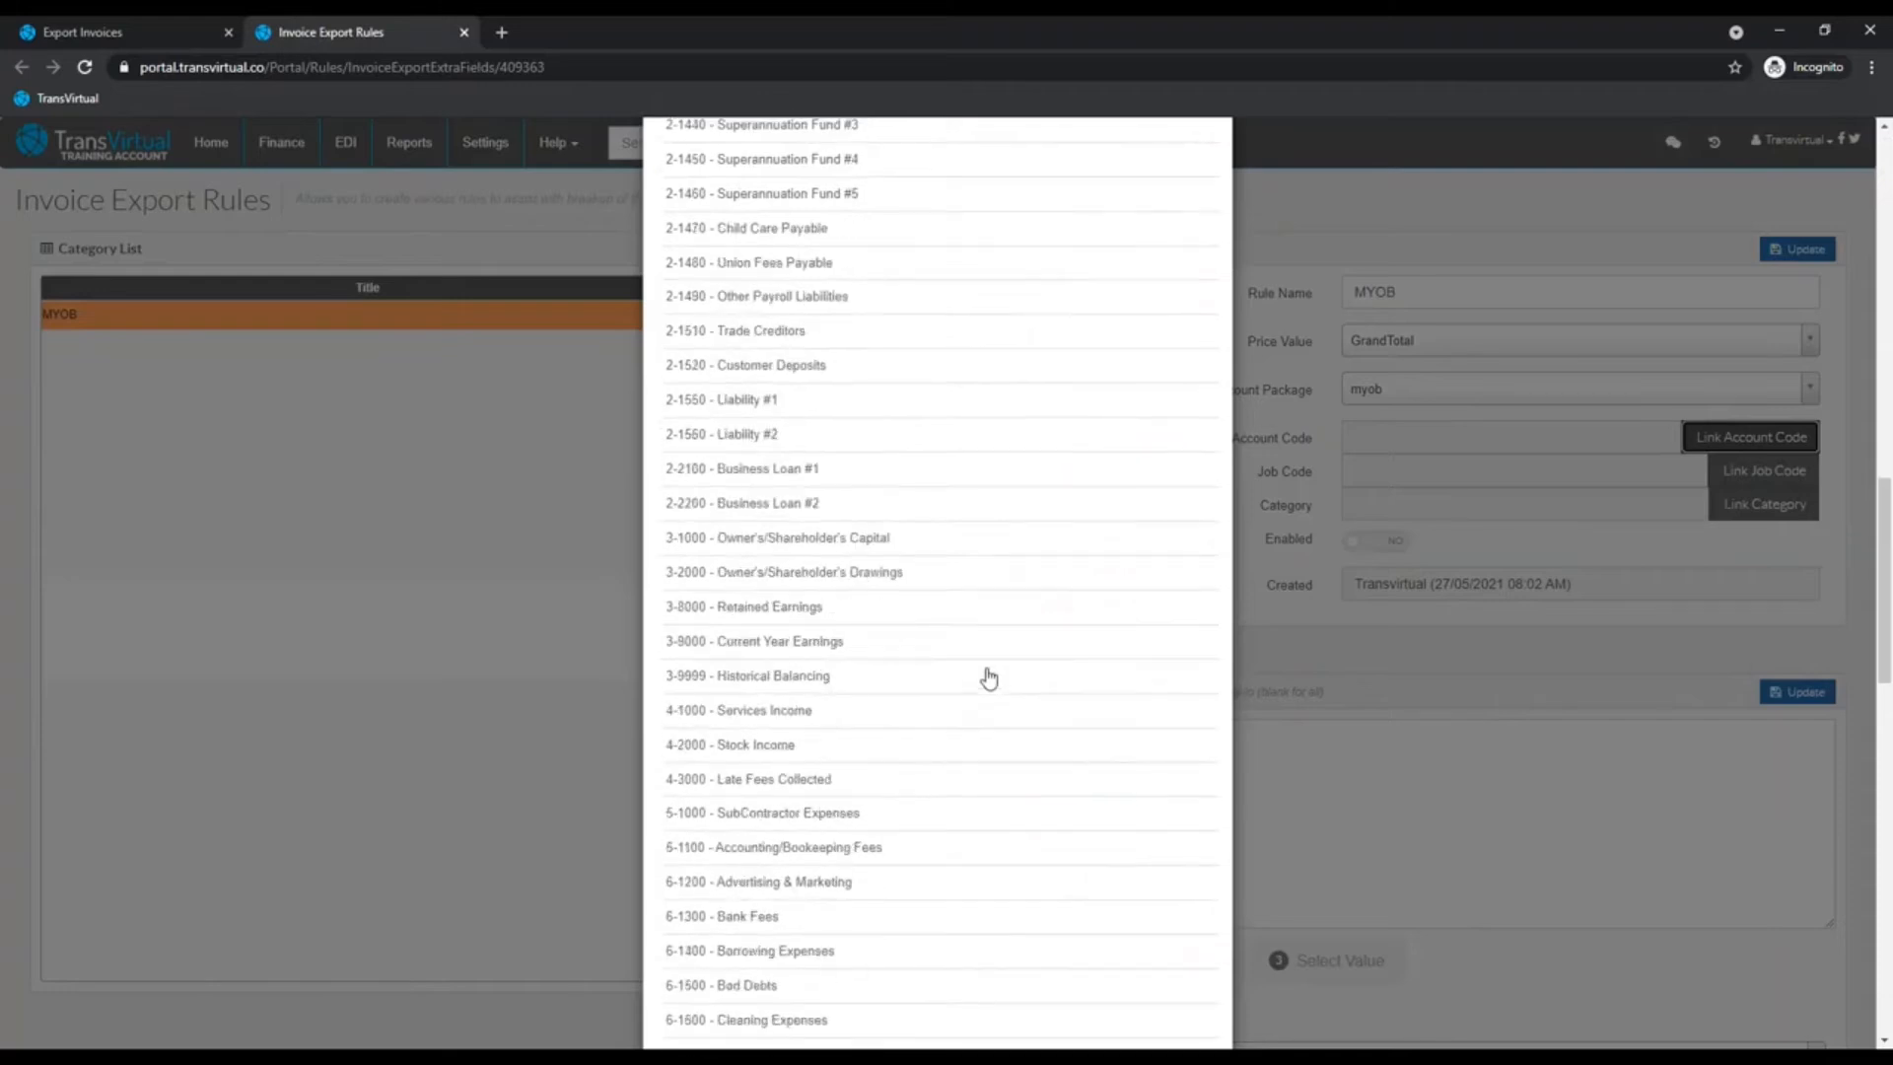
{"action": "left_click", "coordinate": [765, 719]}
{"action": "left_click", "coordinate": [1768, 472]}
{"action": "left_click", "coordinate": [702, 353]}
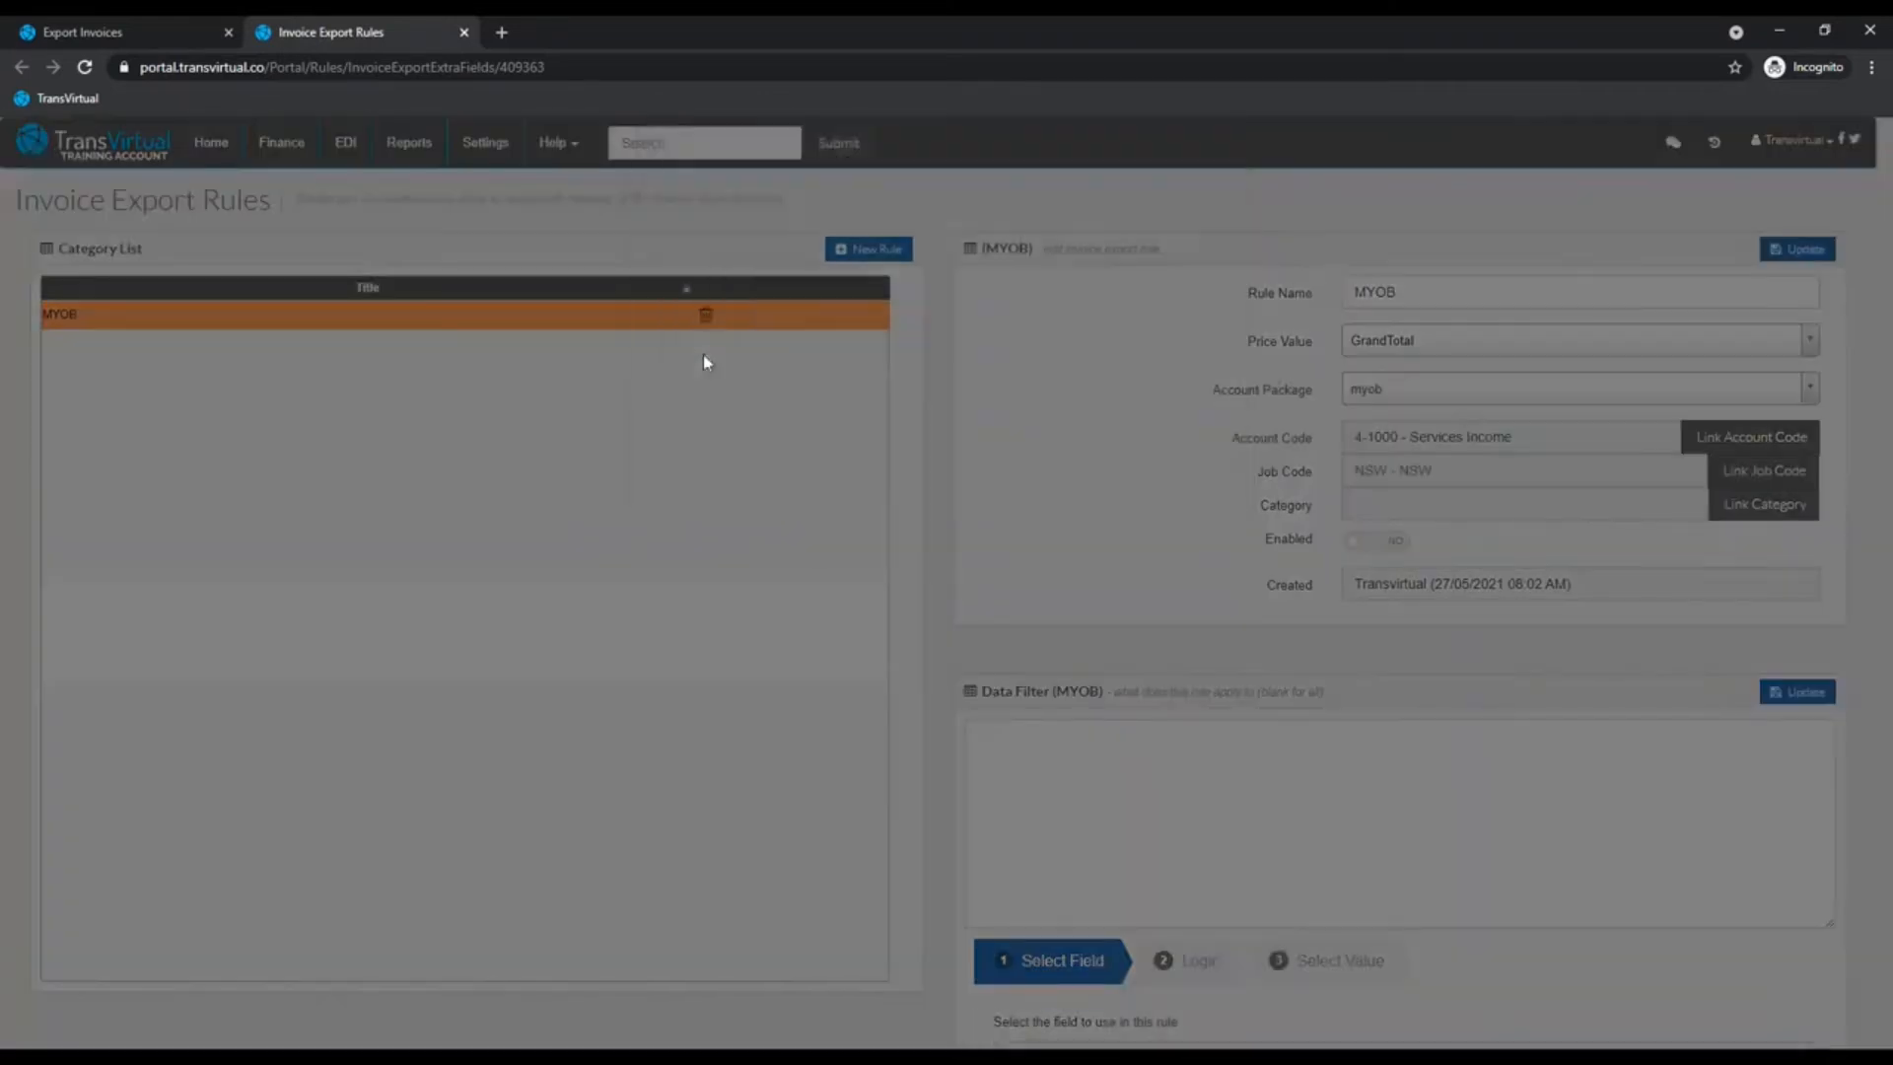
{"action": "left_click", "coordinate": [1757, 507]}
{"action": "left_click", "coordinate": [685, 352]}
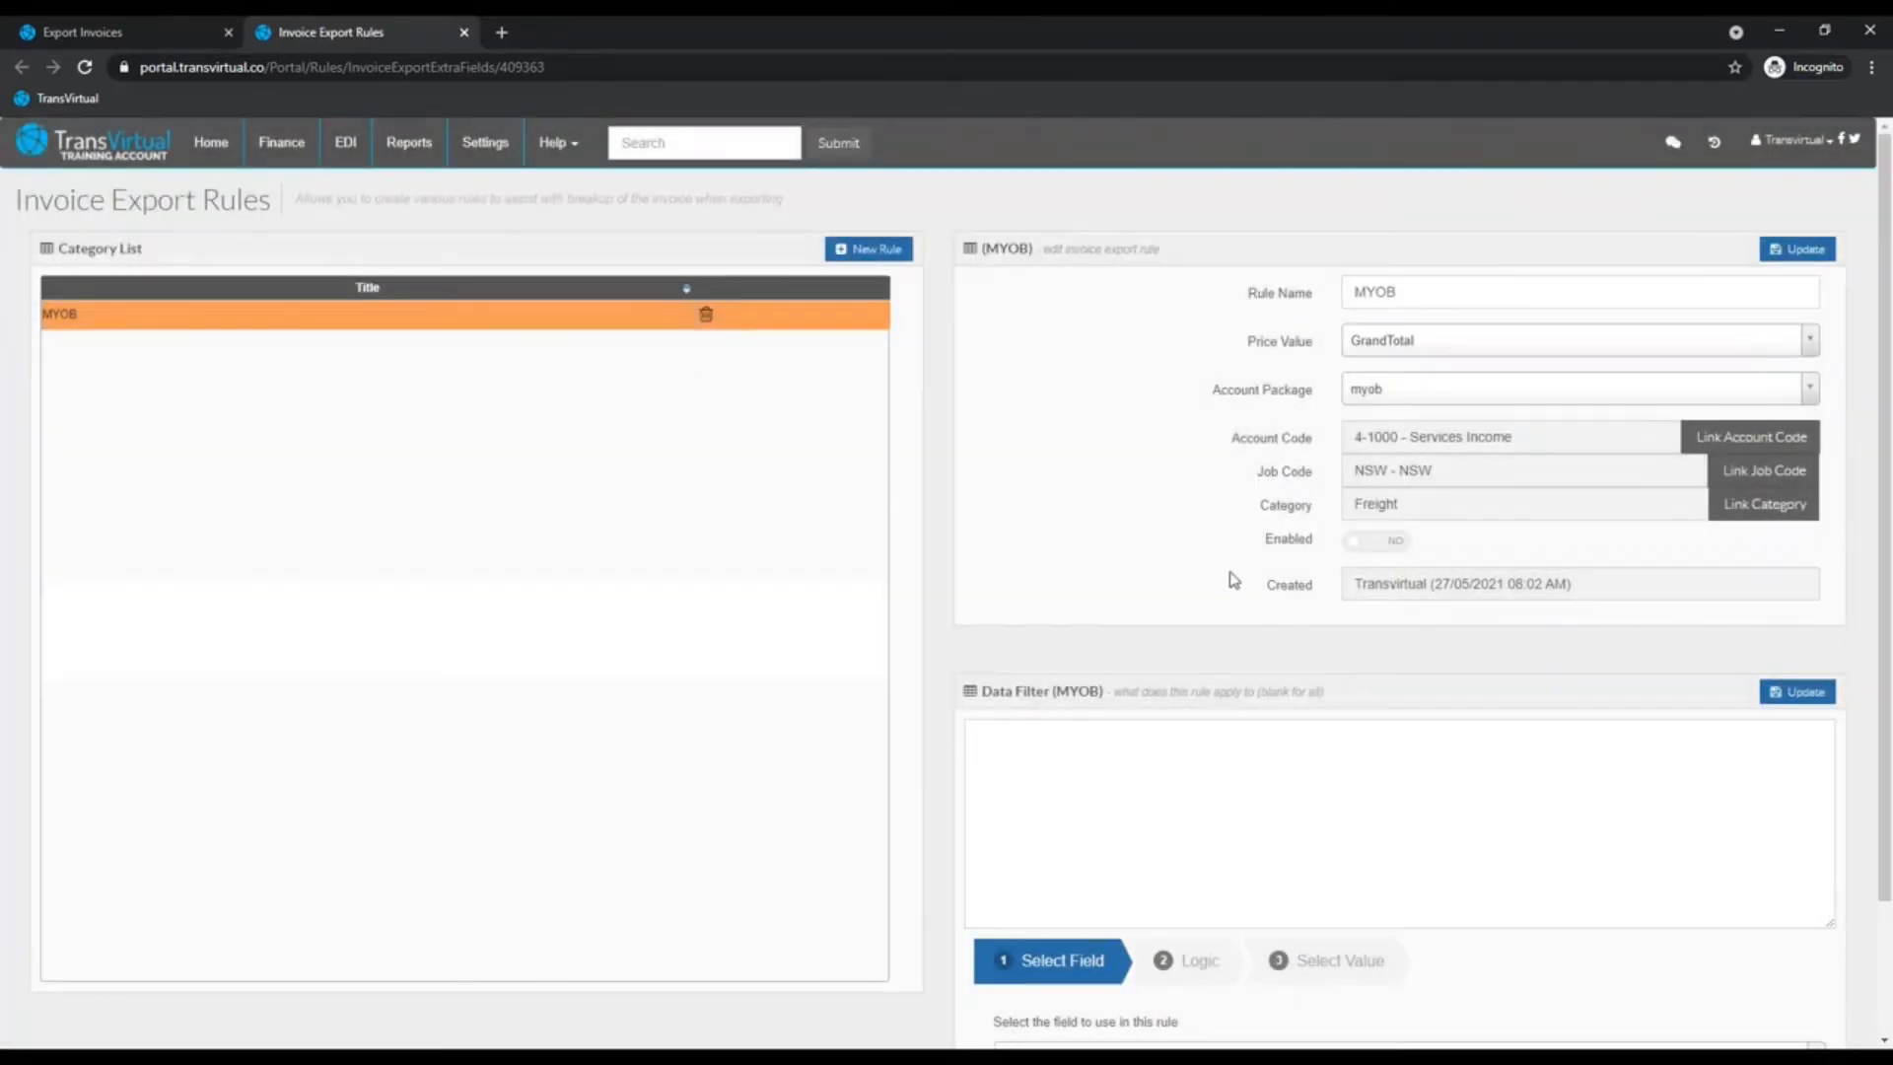
{"action": "left_click", "coordinate": [1373, 542]}
{"action": "left_click", "coordinate": [1810, 252]}
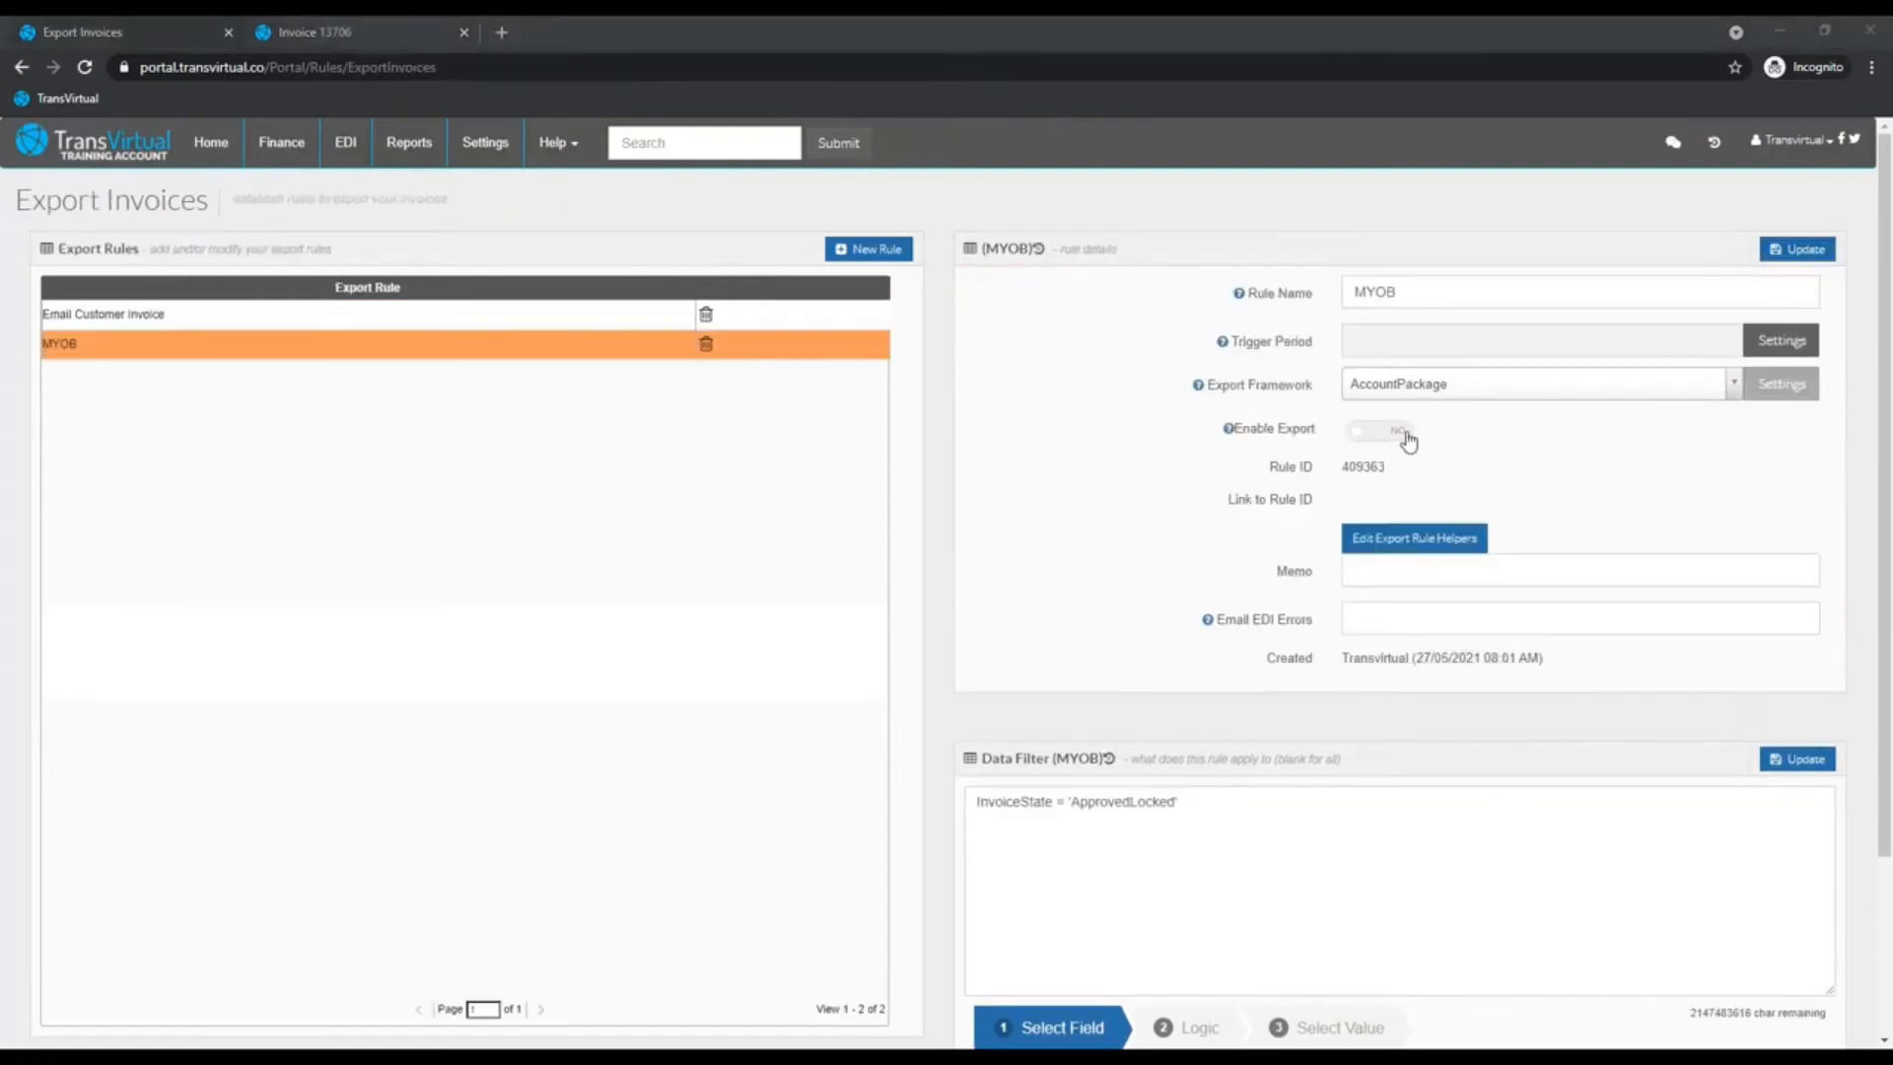
Set Enable Export to YES on the MYOB rule and save it.
{"action": "left_click", "coordinate": [1405, 434]}
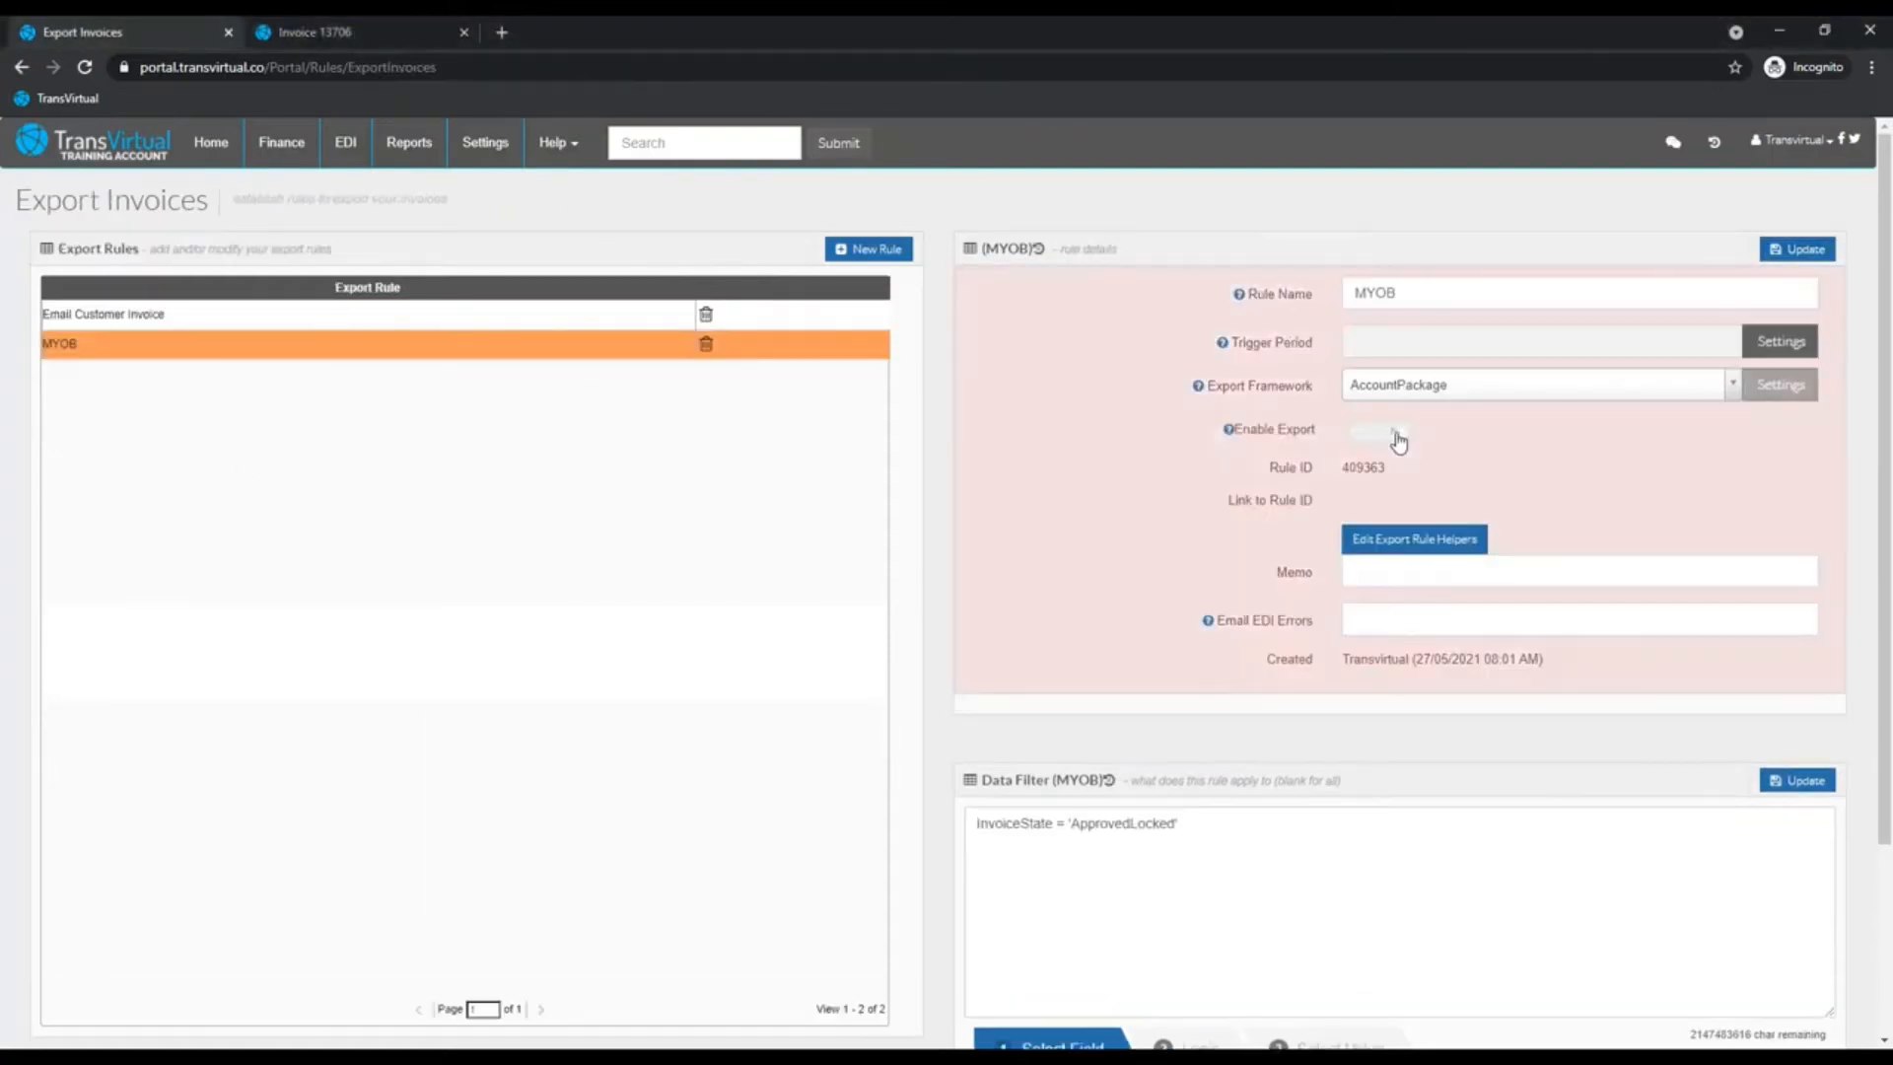
{"action": "left_click", "coordinate": [1794, 252]}
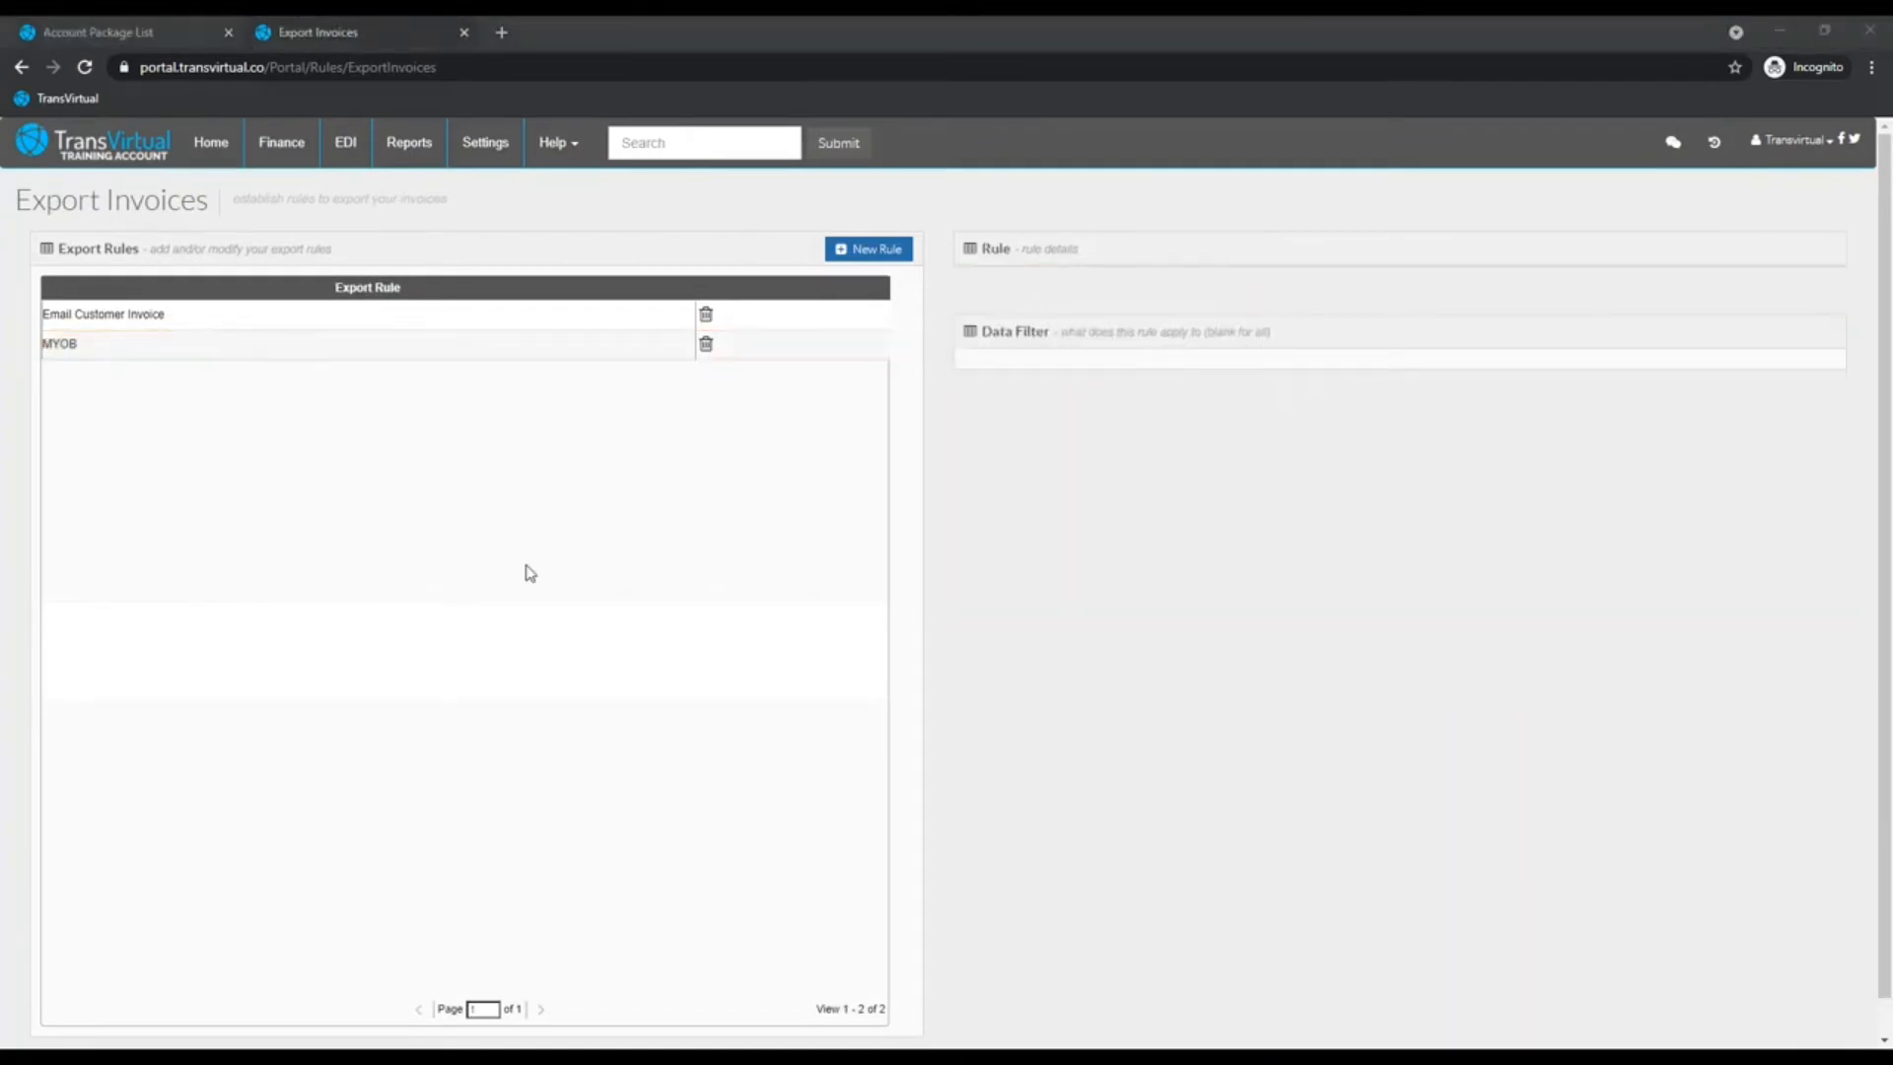
{"action": "left_click", "coordinate": [210, 142]}
Link the TransVirtual customer's finance settings to the TransVirtual MYOB company card.
{"action": "left_click", "coordinate": [1528, 234]}
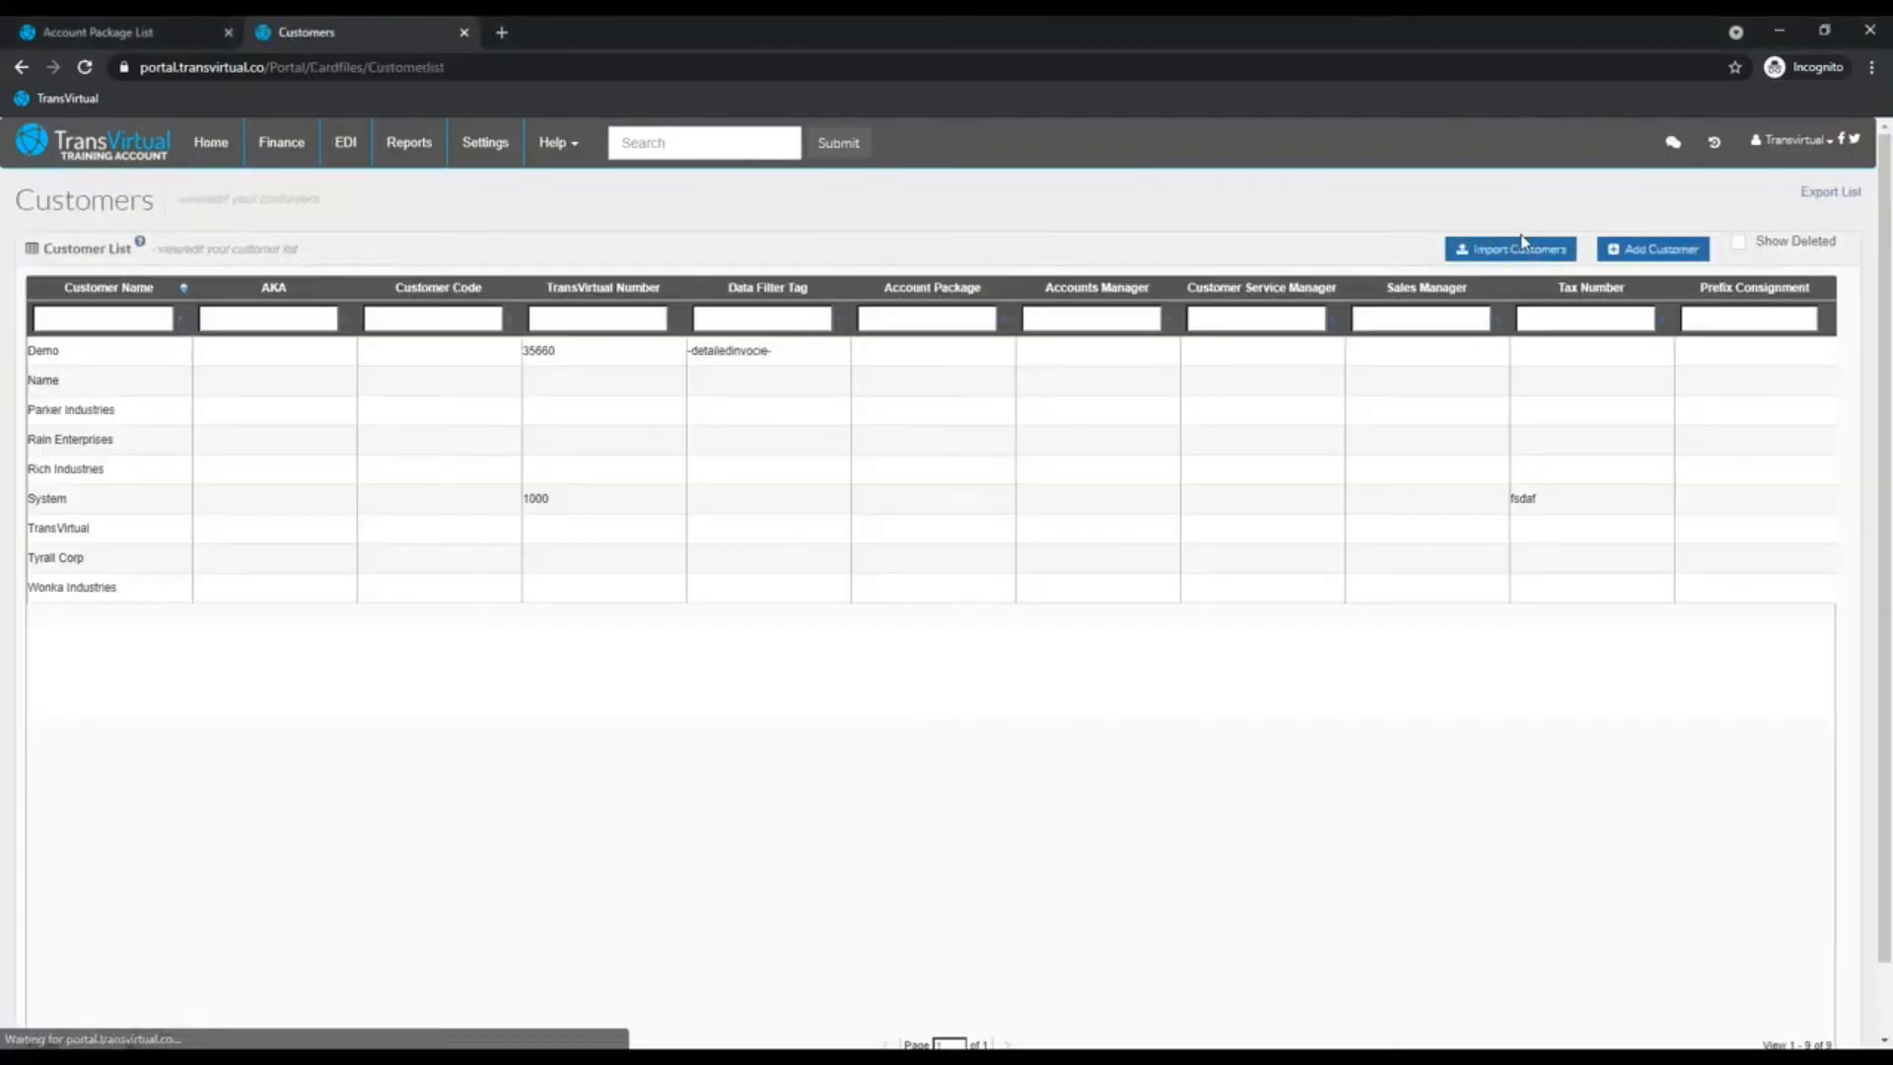
{"action": "left_click", "coordinate": [79, 534]}
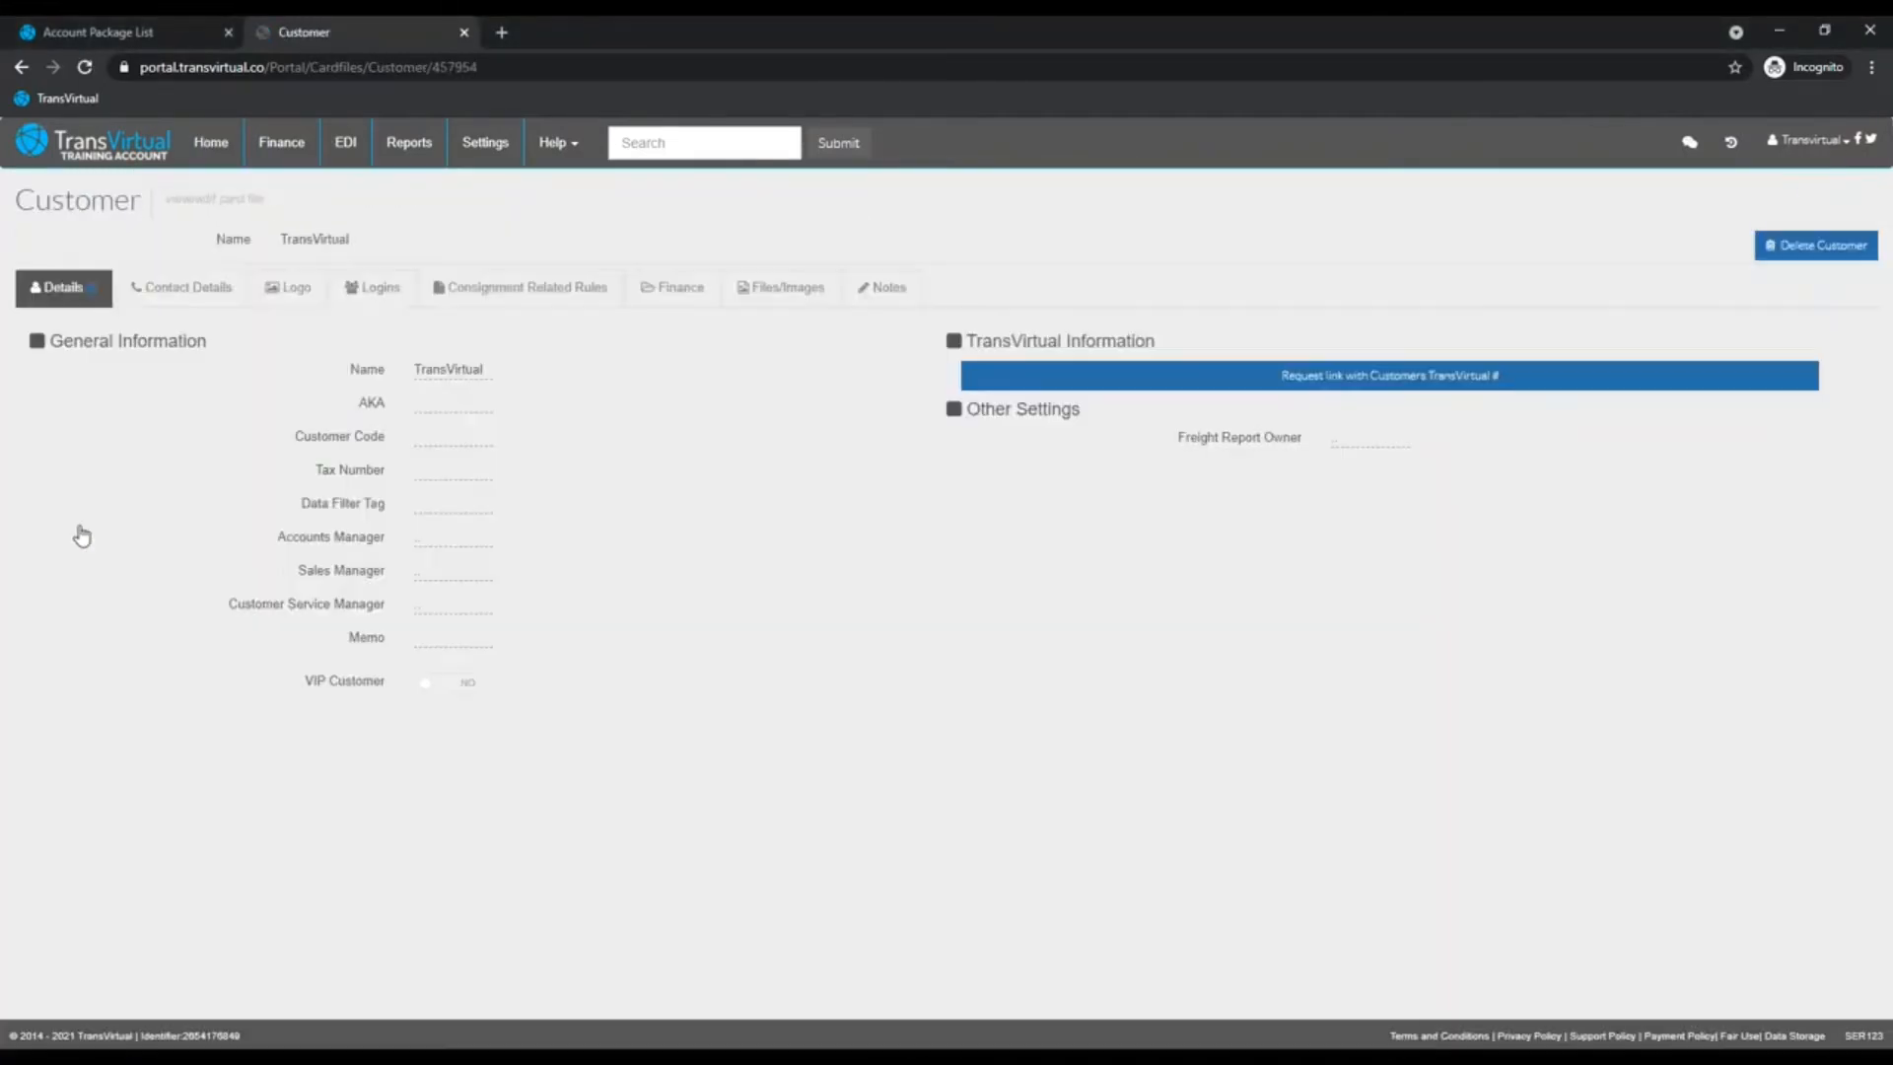
{"action": "left_click", "coordinate": [666, 293]}
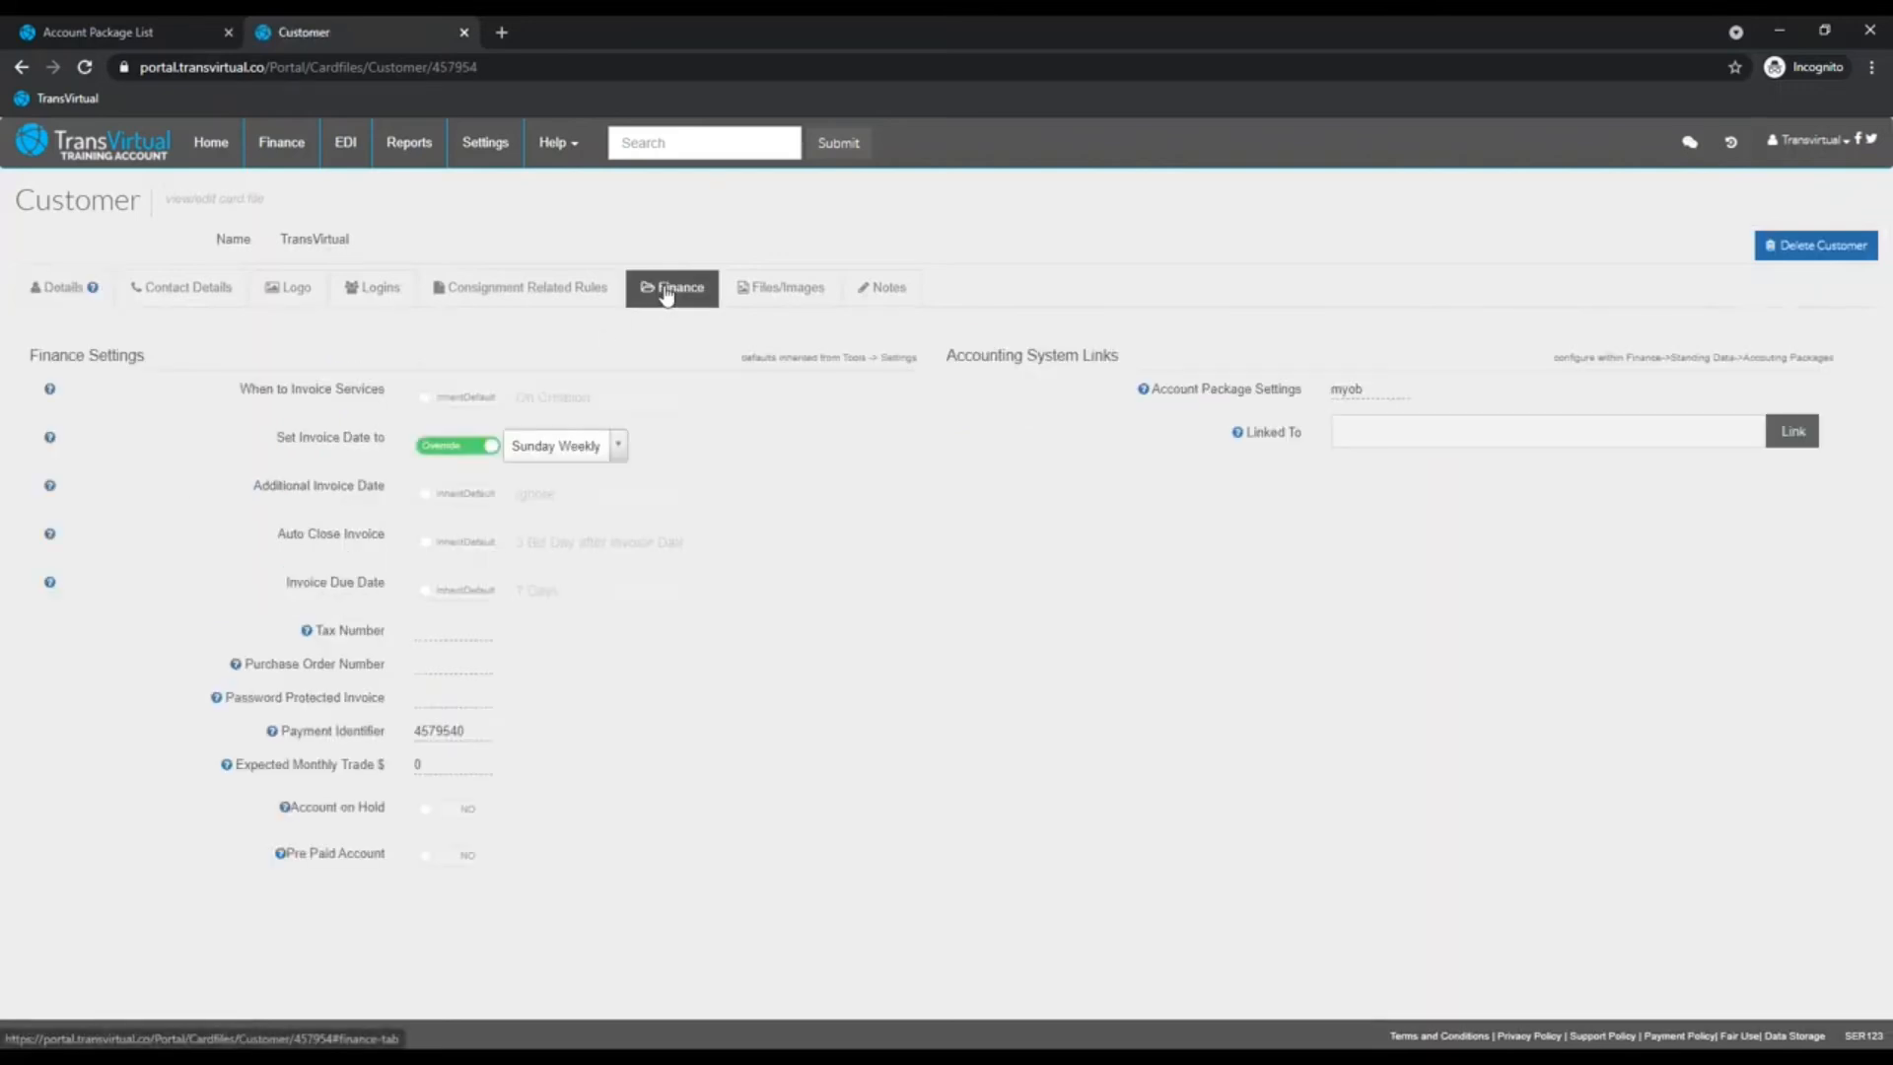
{"action": "left_click", "coordinate": [1356, 394]}
{"action": "left_click", "coordinate": [1784, 393]}
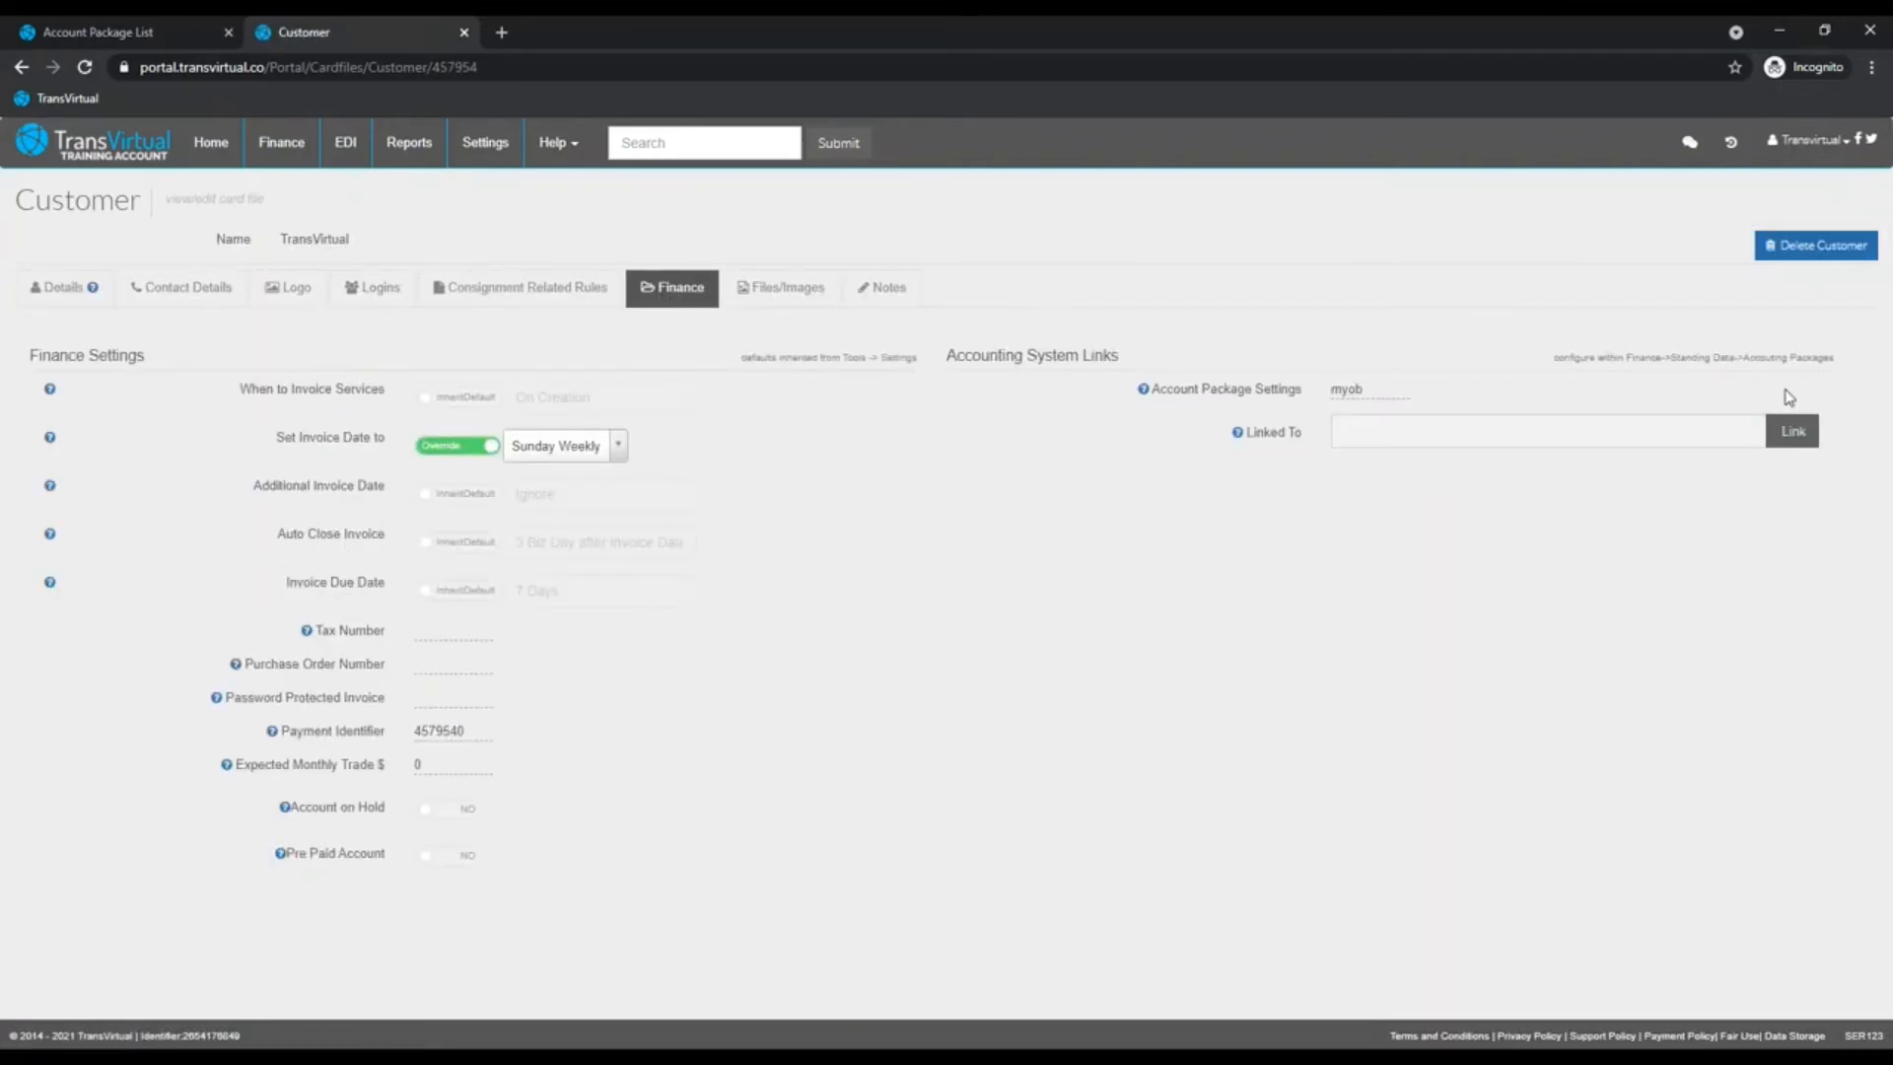
{"action": "left_click", "coordinate": [1792, 433]}
{"action": "left_click", "coordinate": [708, 357]}
Open invoice 13706 from the customer invoice list.
{"action": "left_click", "coordinate": [281, 141]}
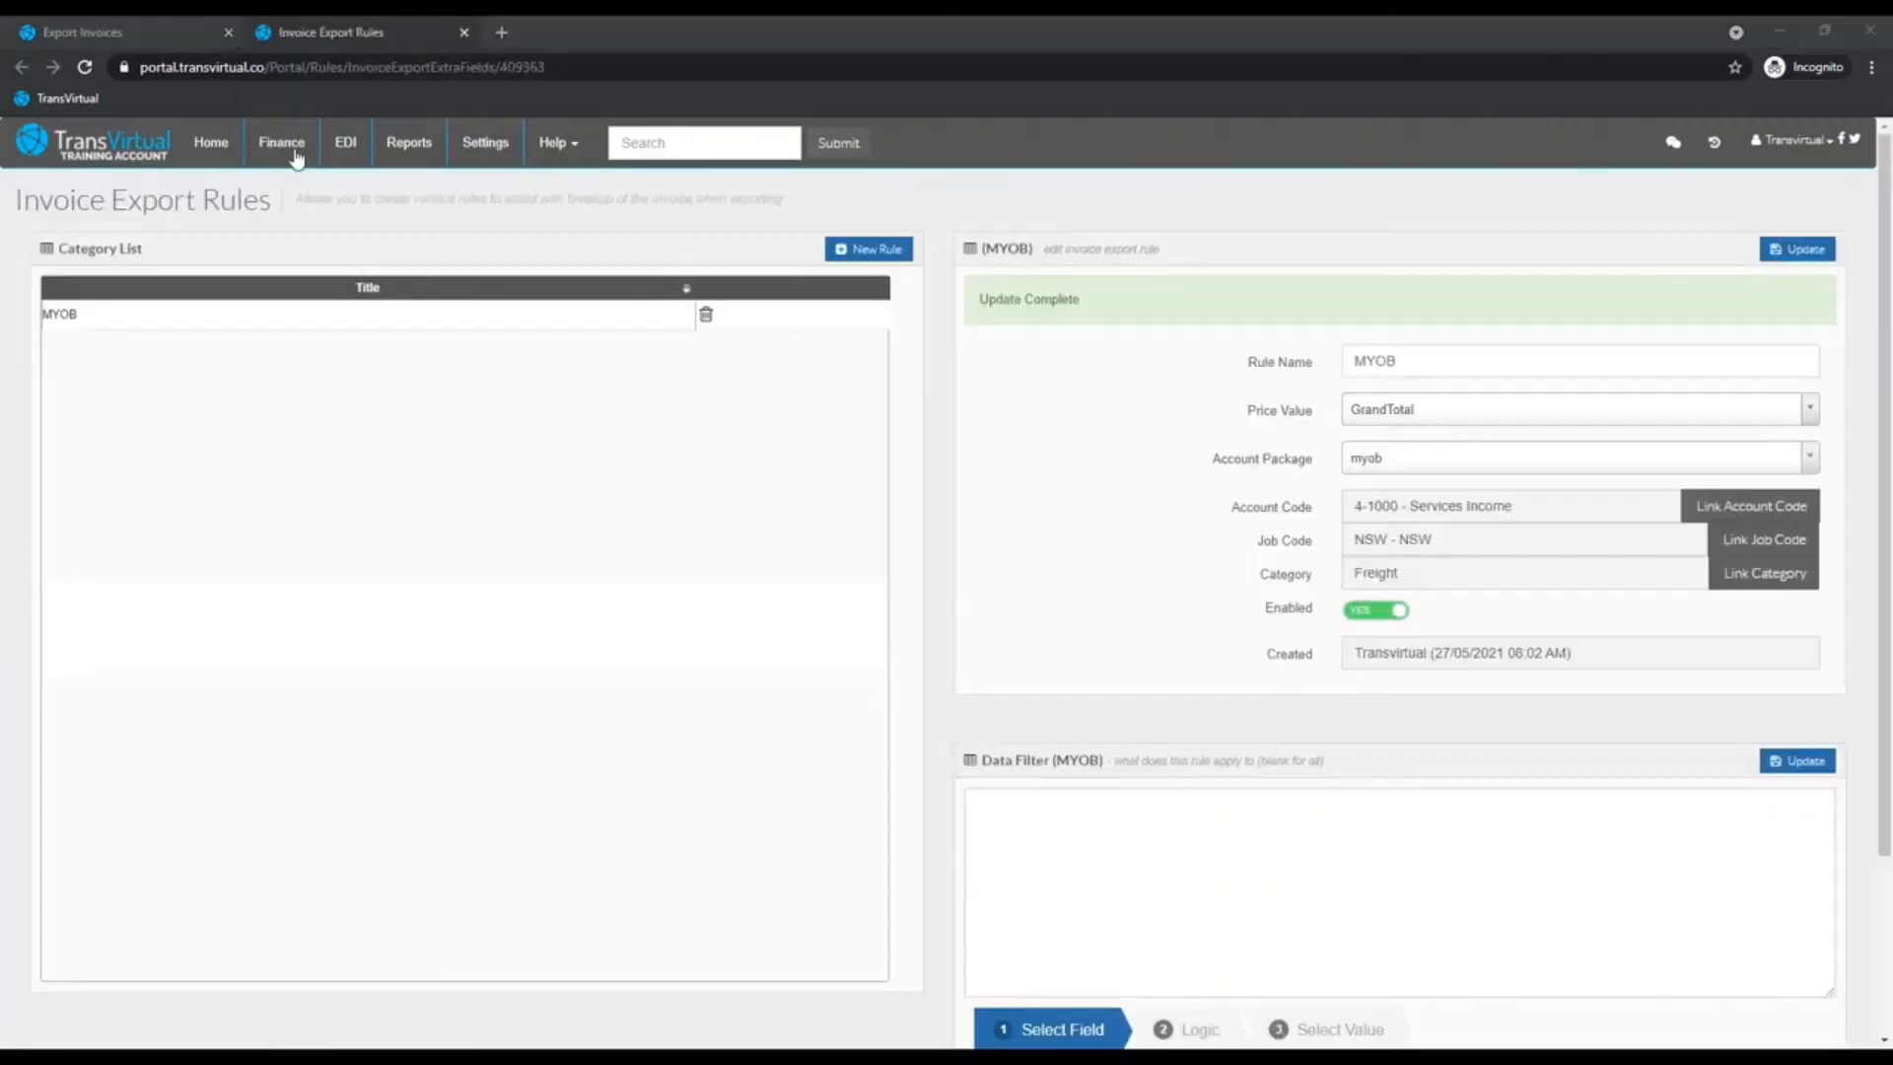
{"action": "left_click", "coordinate": [295, 156]}
{"action": "left_click", "coordinate": [1560, 229]}
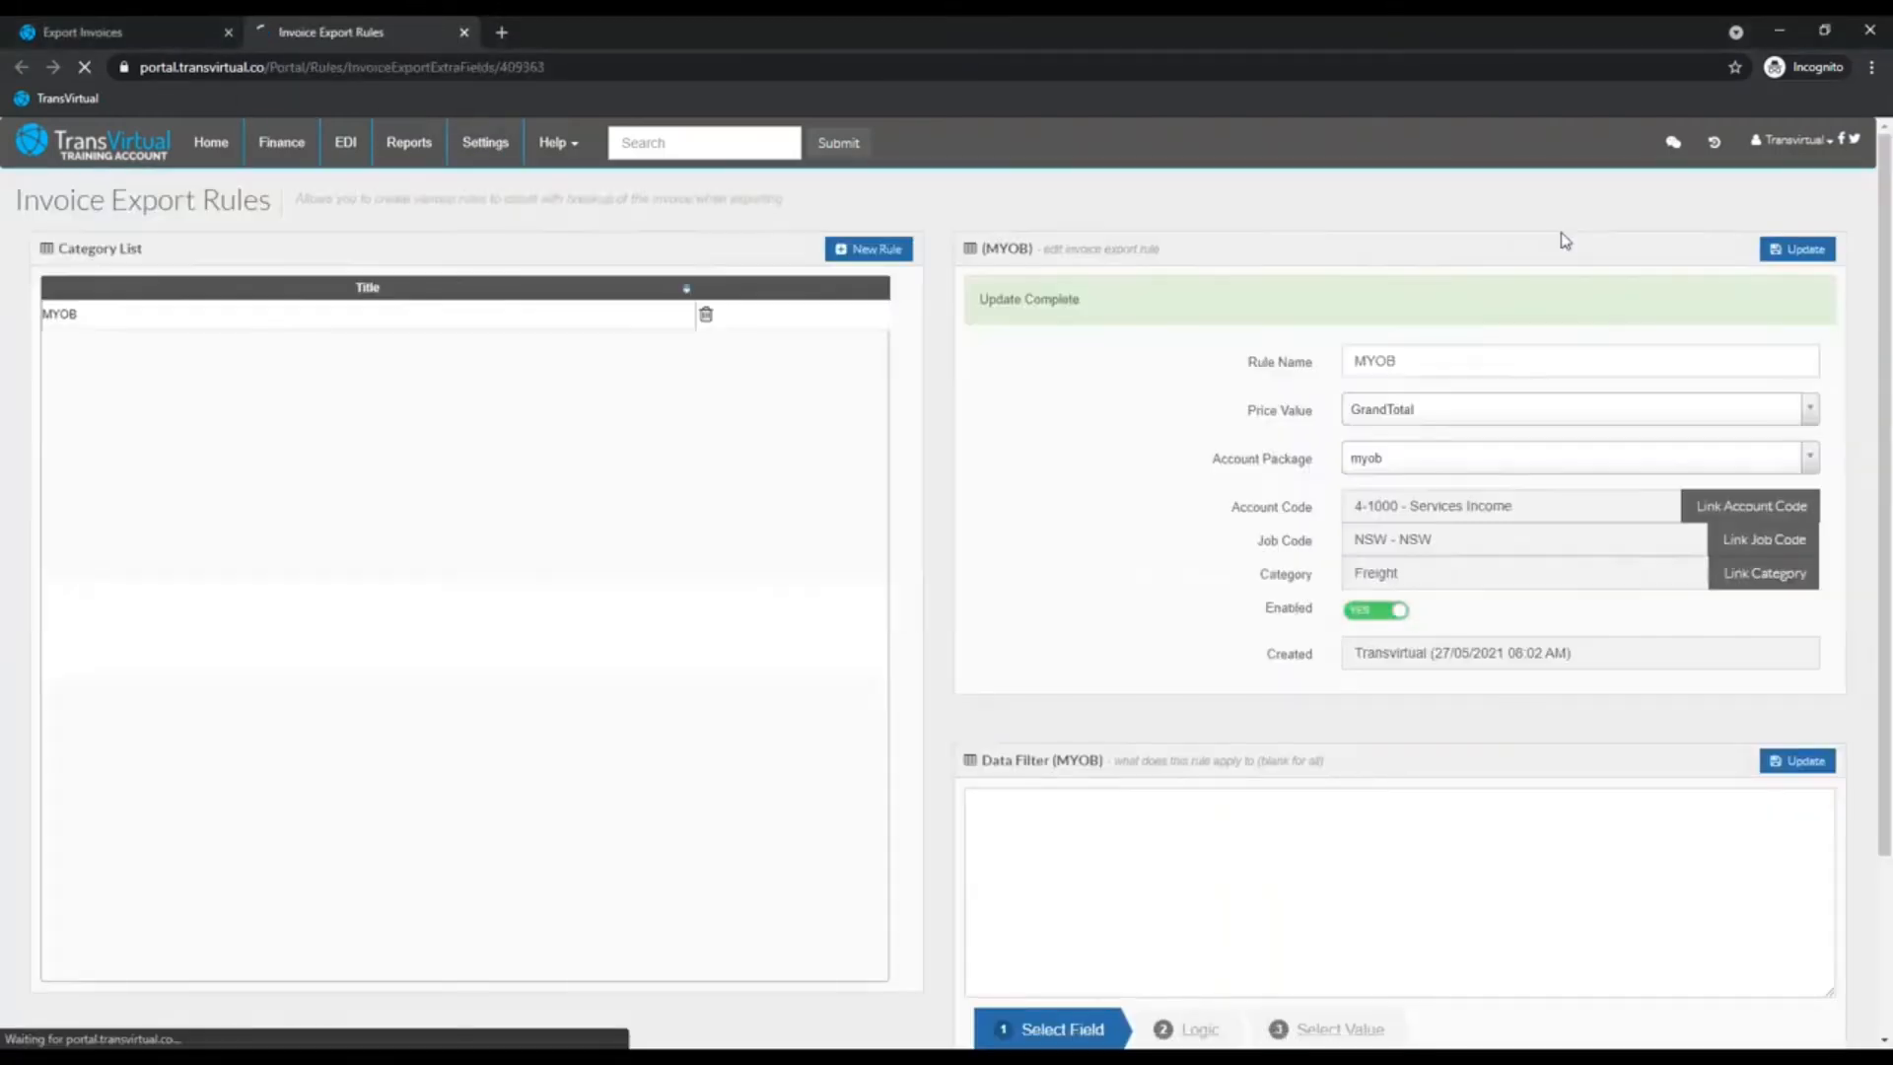
{"action": "left_click", "coordinate": [676, 360]}
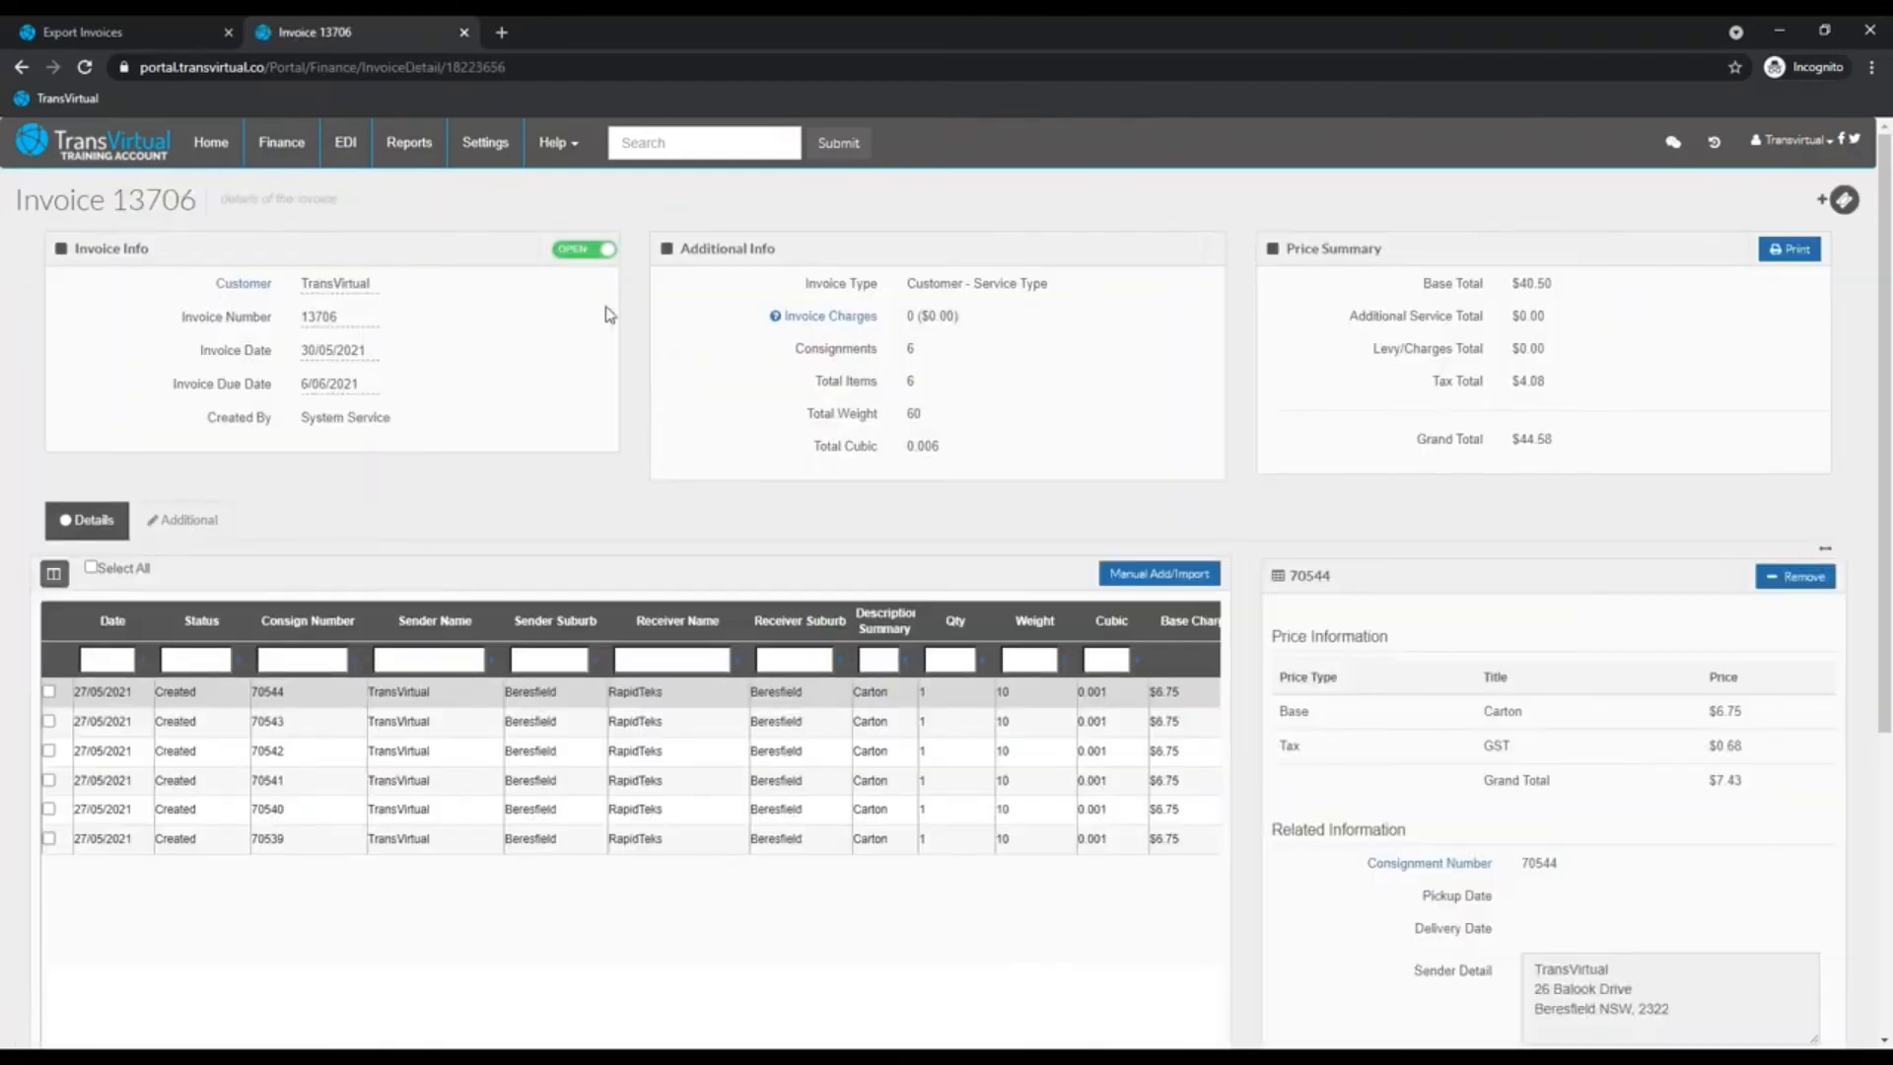
Set invoice 13706 to CLOSED, then approve and lock it, confirming the prompt.
{"action": "left_click", "coordinate": [601, 250]}
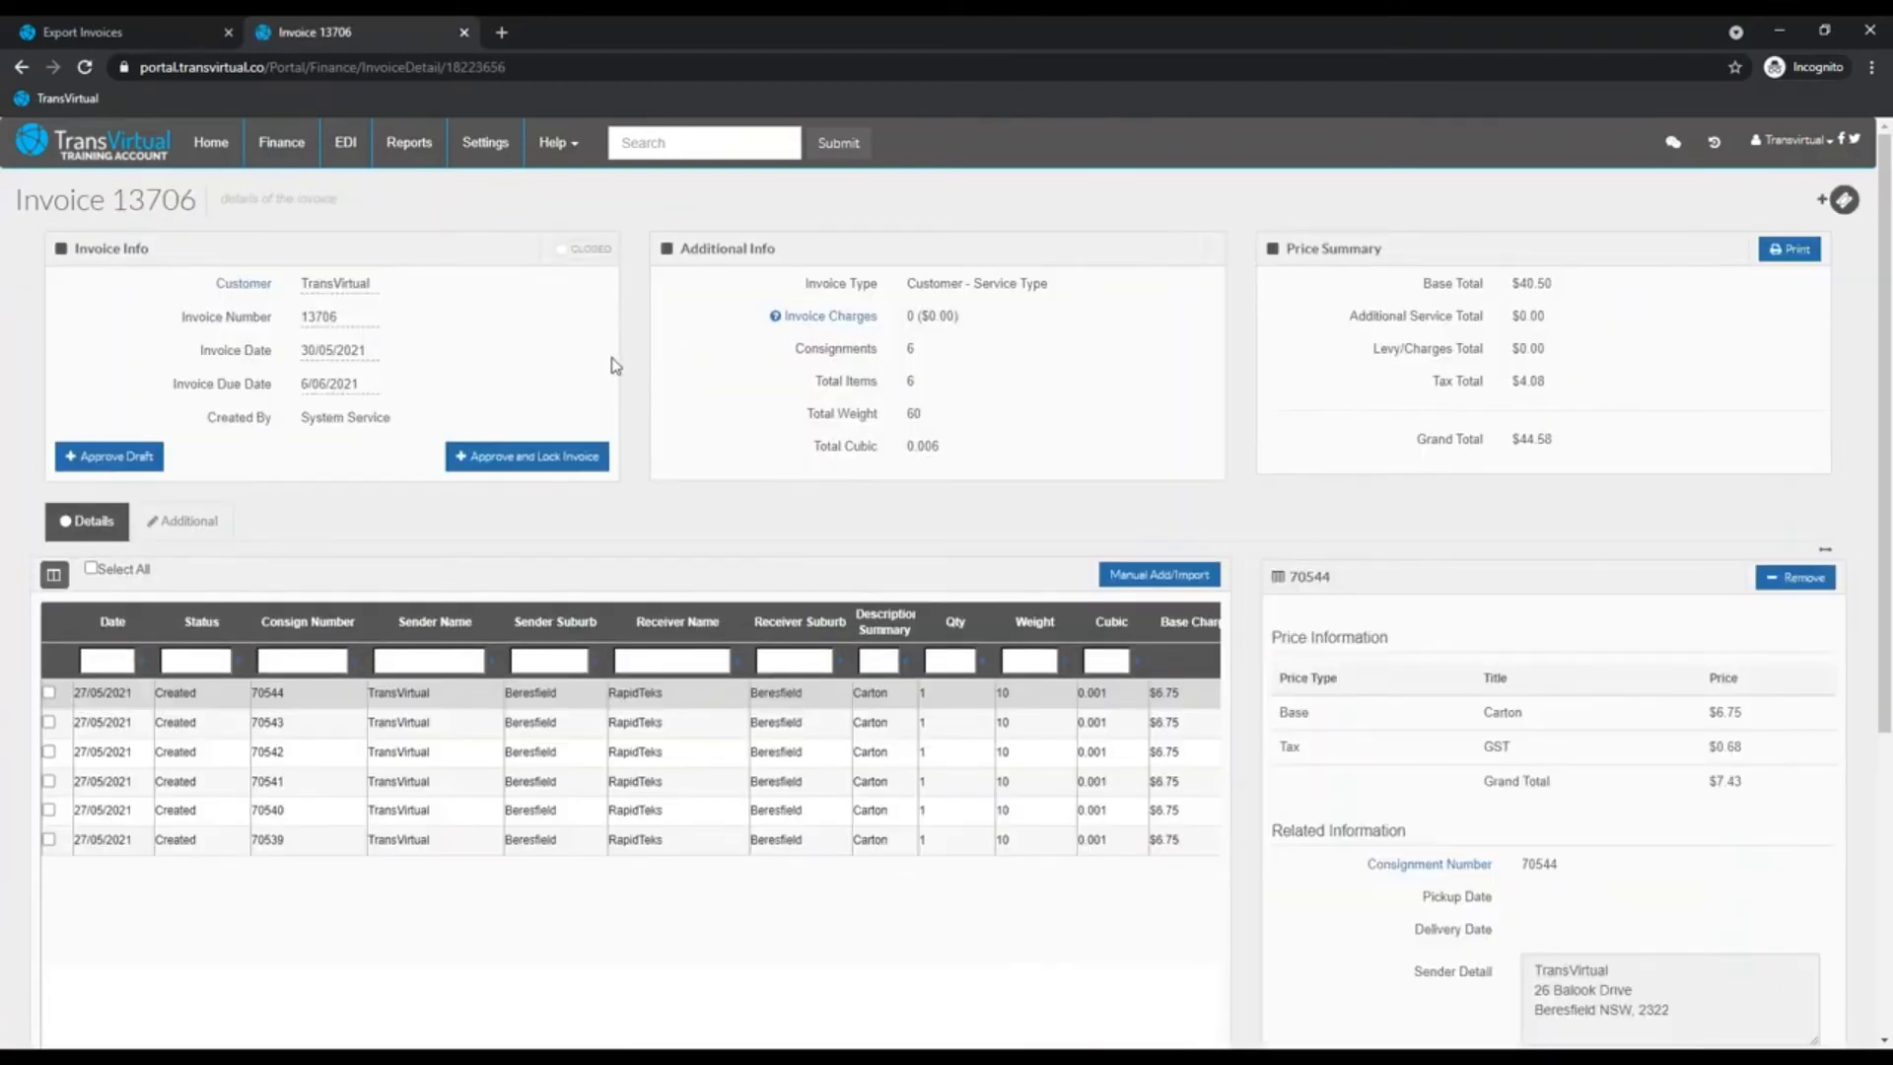
{"action": "left_click", "coordinate": [517, 463]}
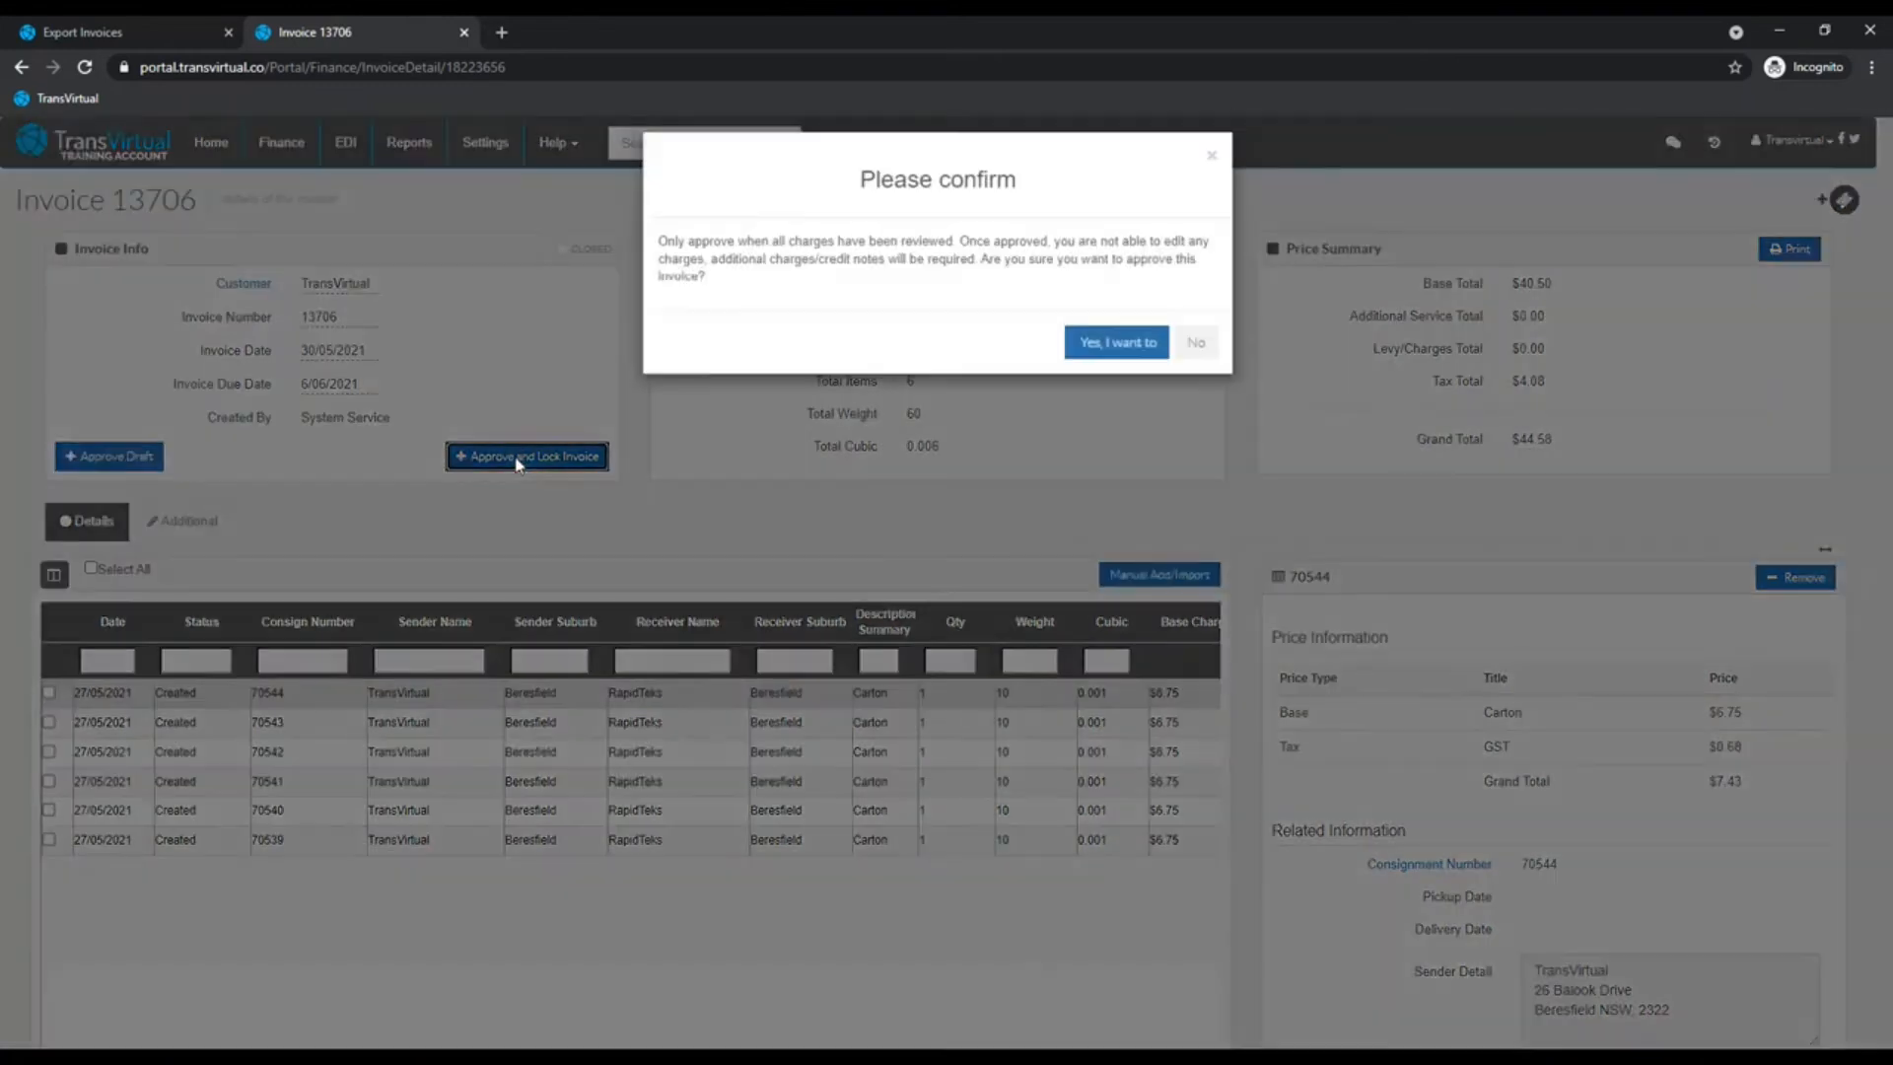
{"action": "left_click", "coordinate": [1094, 361]}
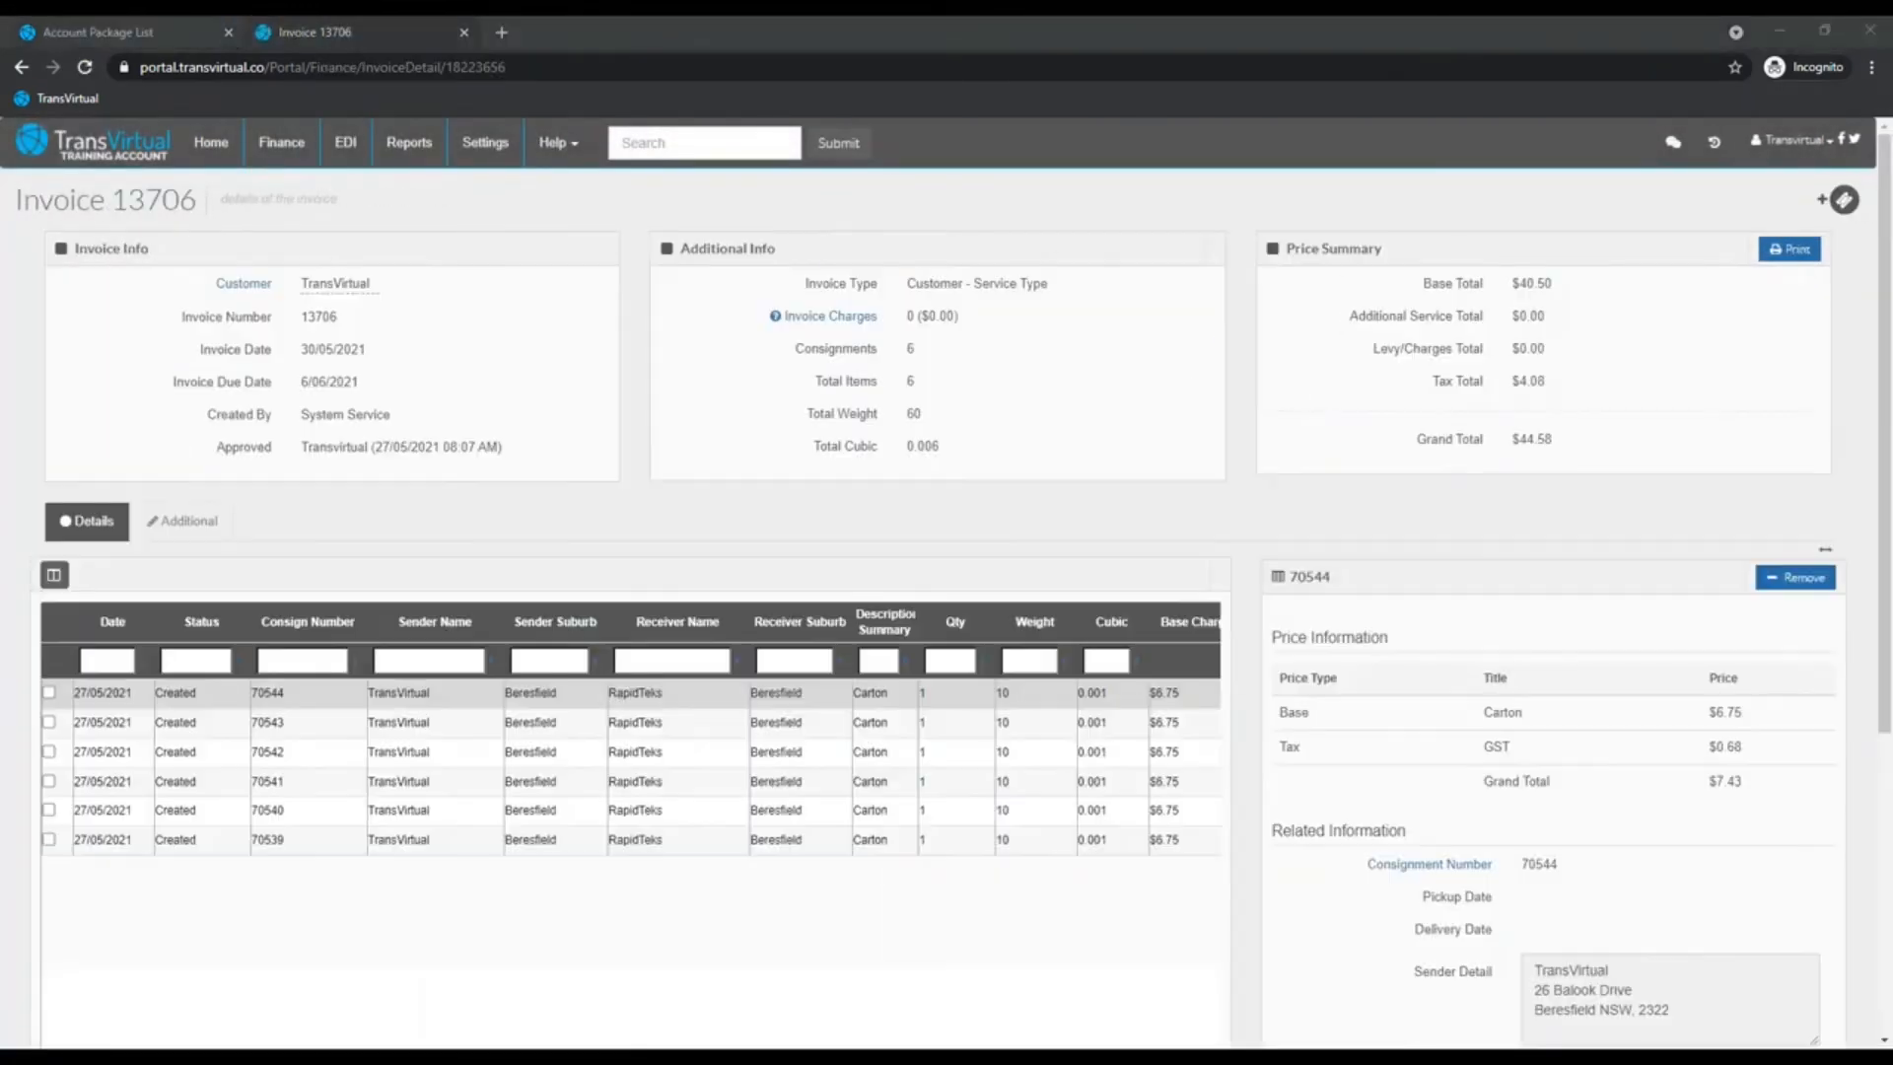
Check the invoice's Export Events for the MYOB export dated 27/05/2021 8:11 AM.
{"action": "left_click", "coordinate": [190, 521]}
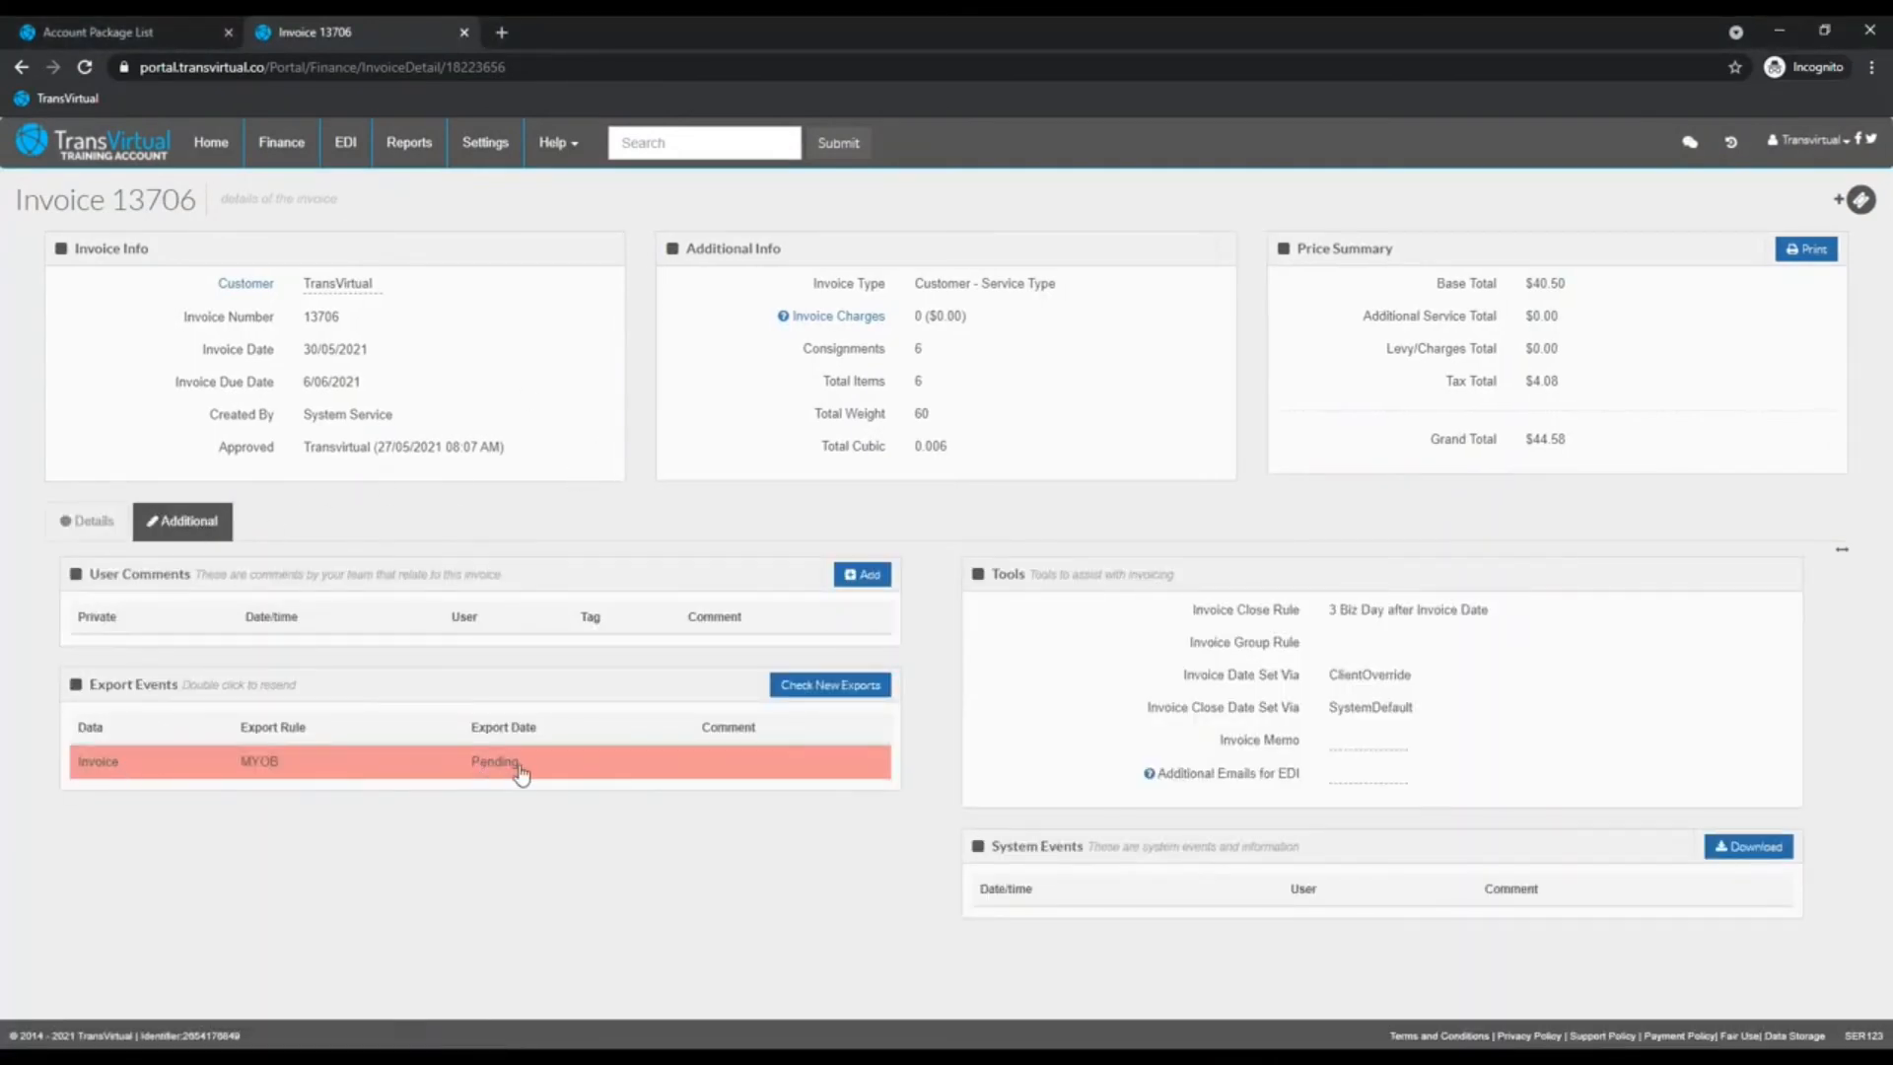
{"action": "key", "text": "alt+Left"}
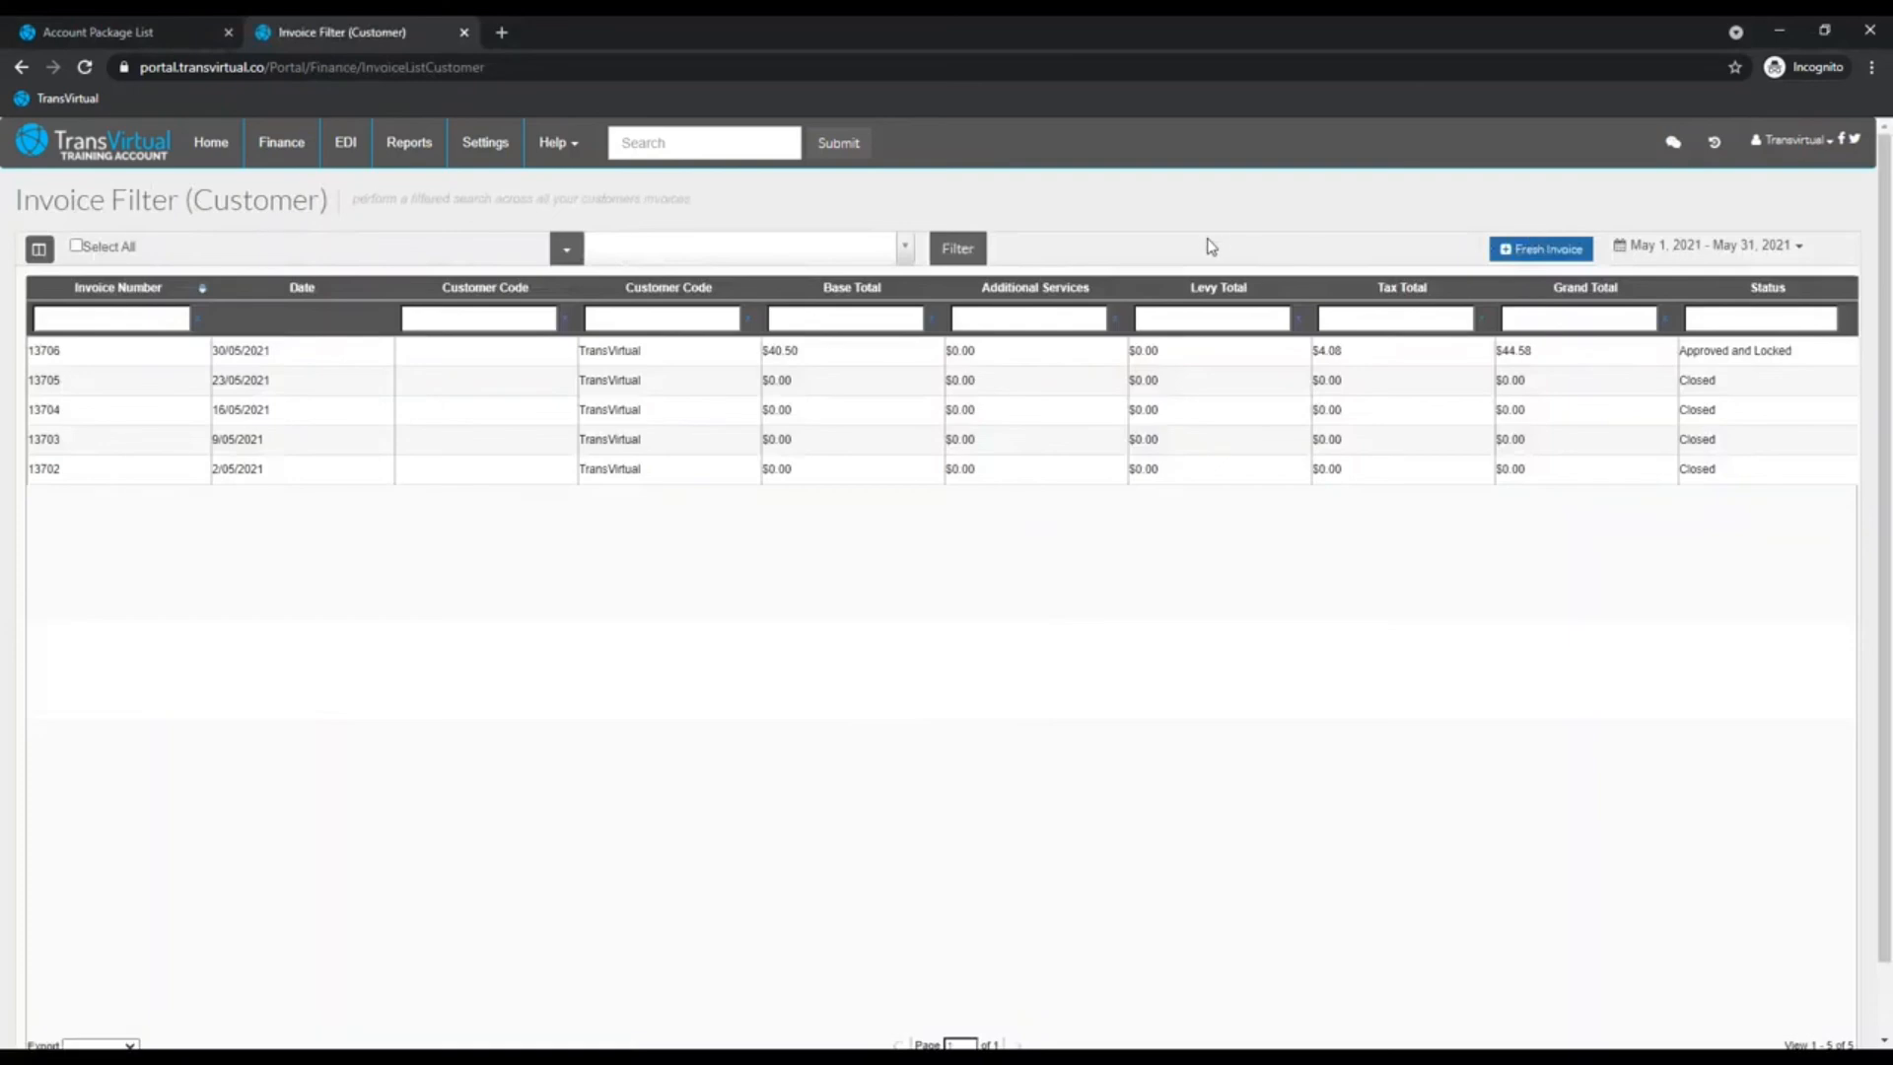
{"action": "key", "text": "alt+Right"}
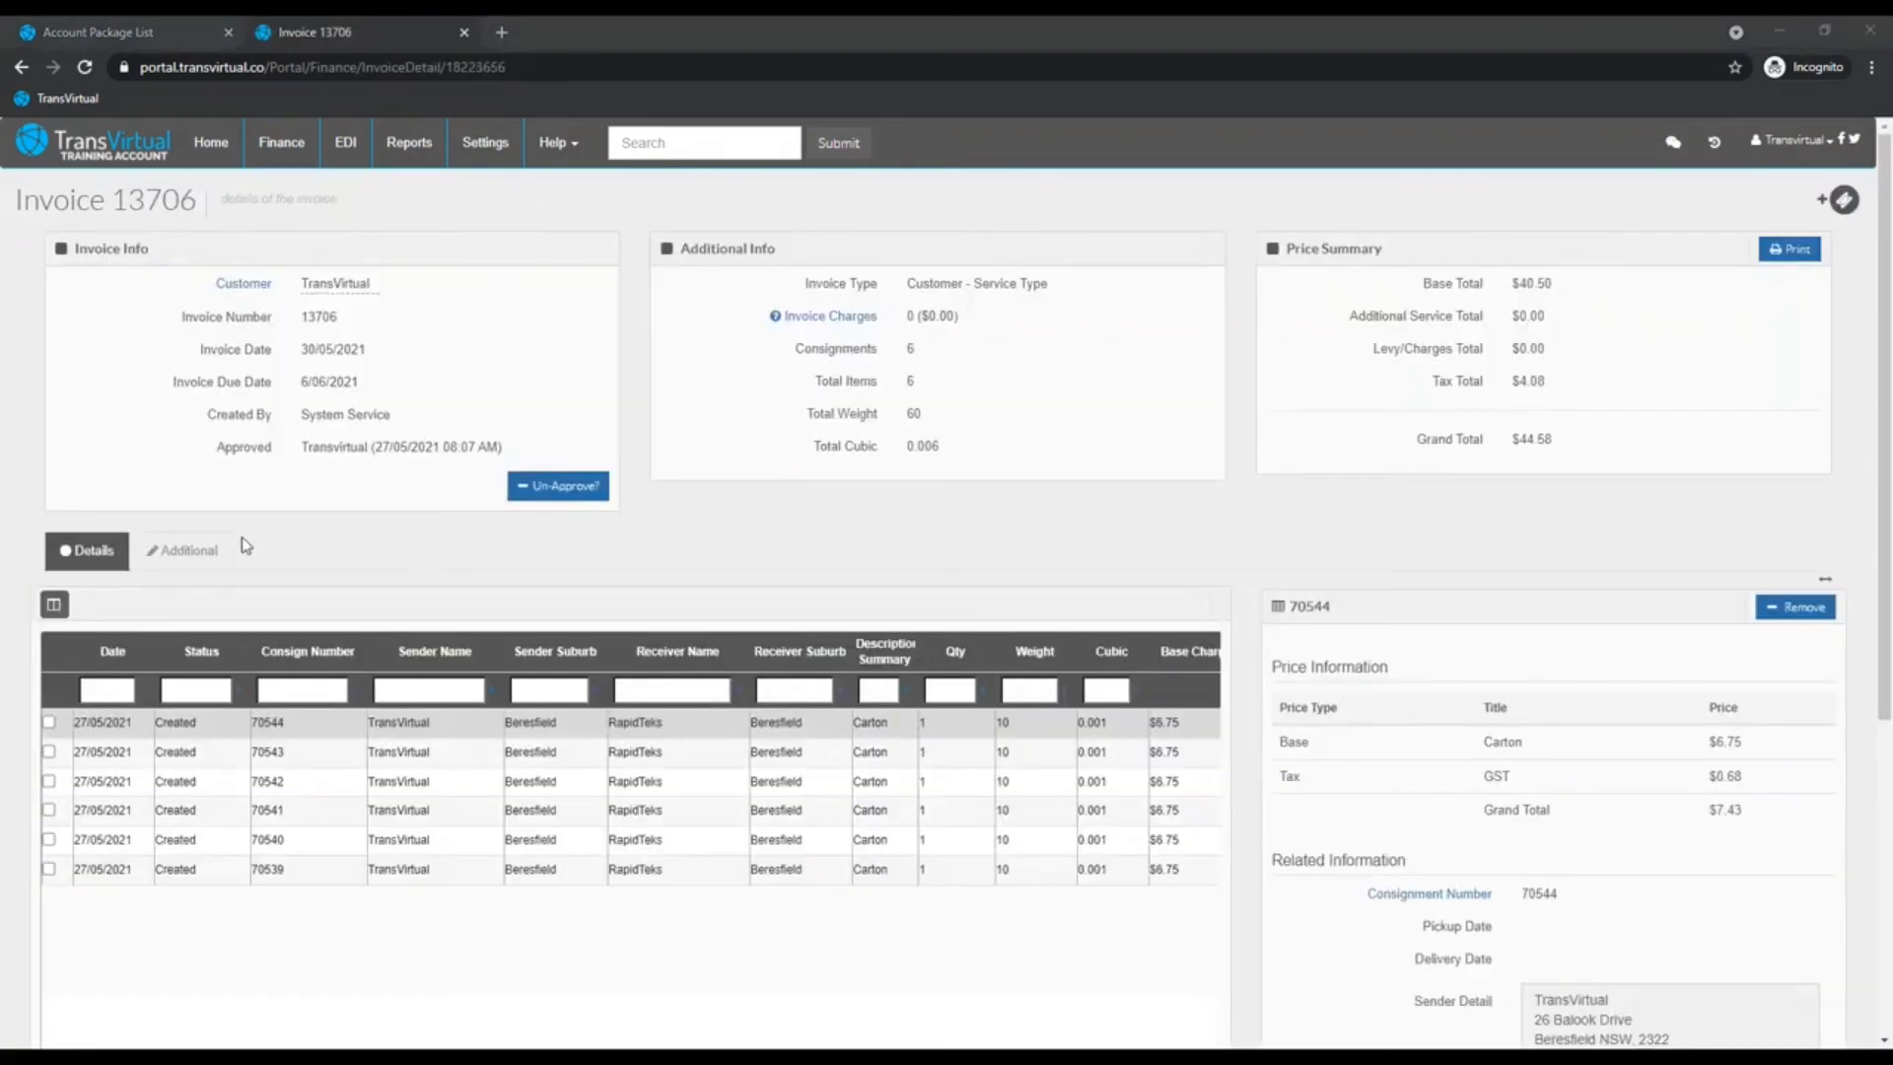
{"action": "left_click", "coordinate": [183, 549]}
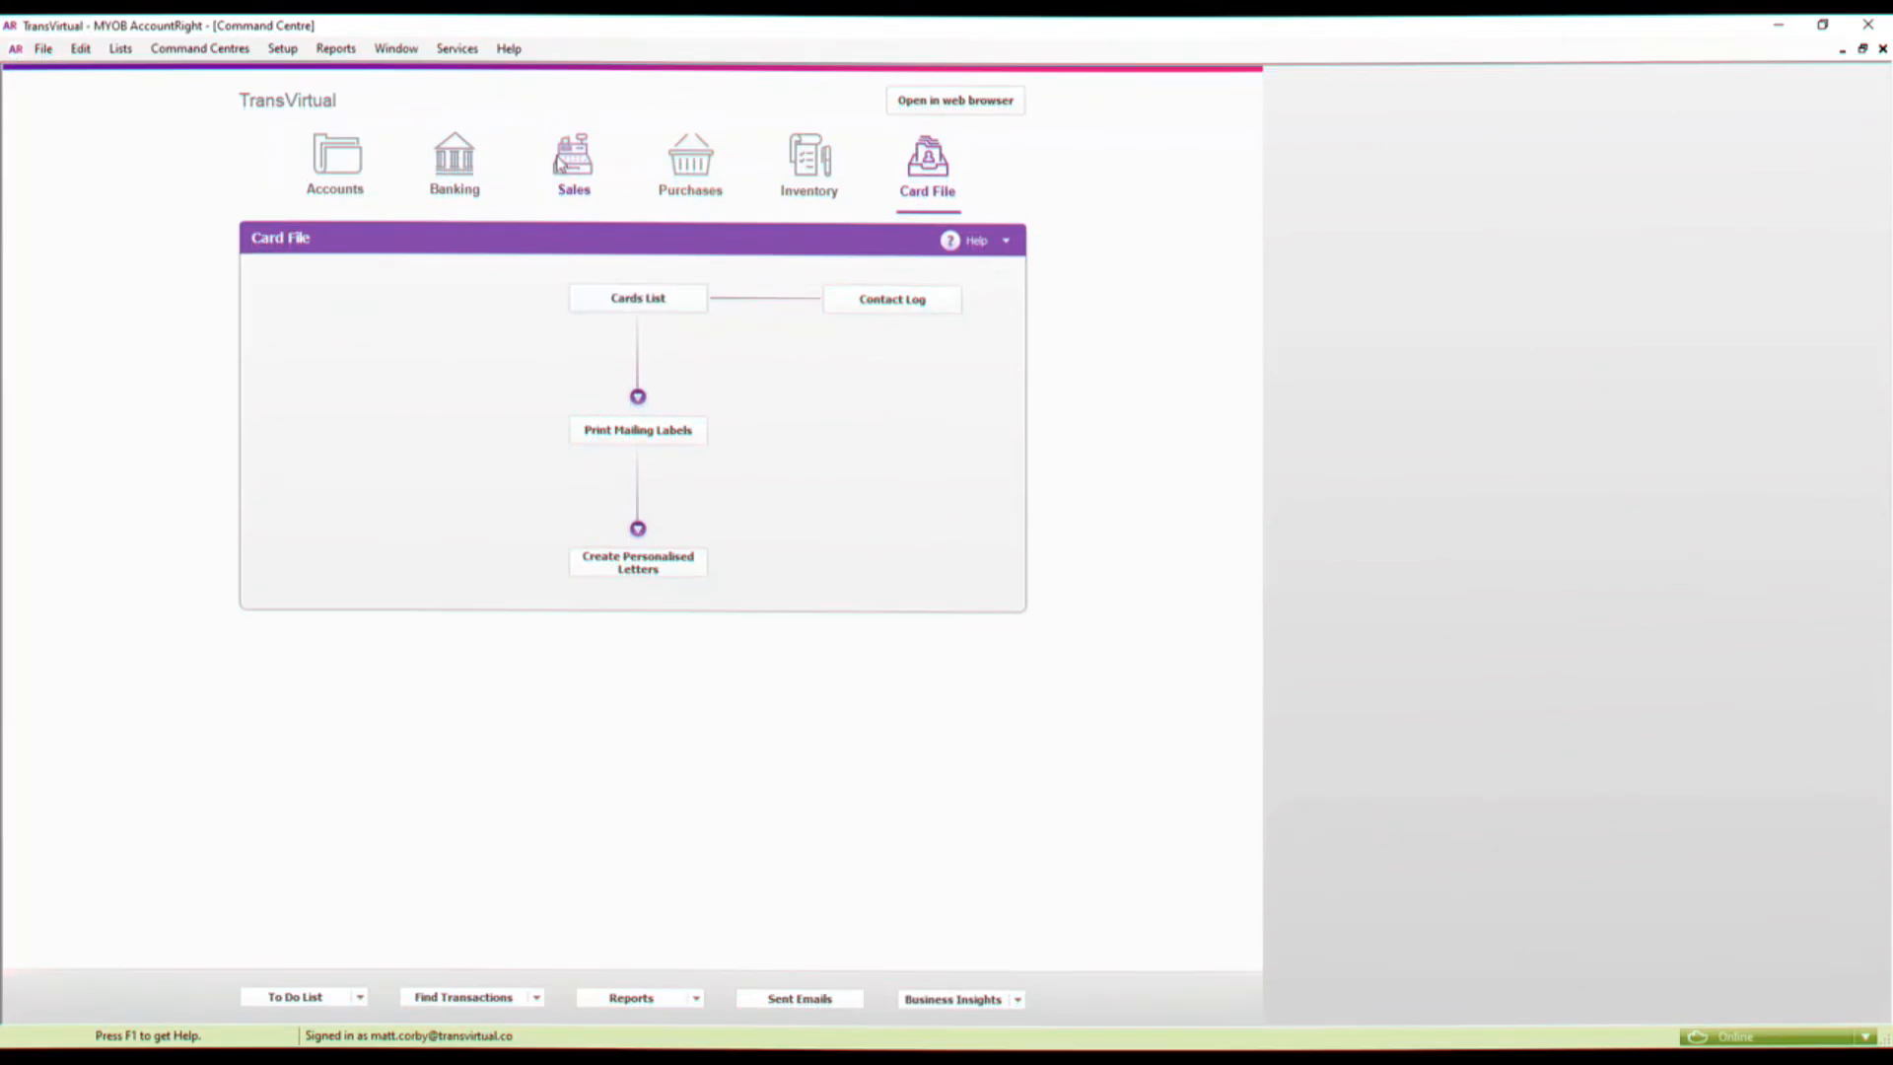
Show the Sales Register through 31/05/2021 and open TransVirtual invoice 13706 for $44.58.
{"action": "left_click", "coordinate": [572, 160]}
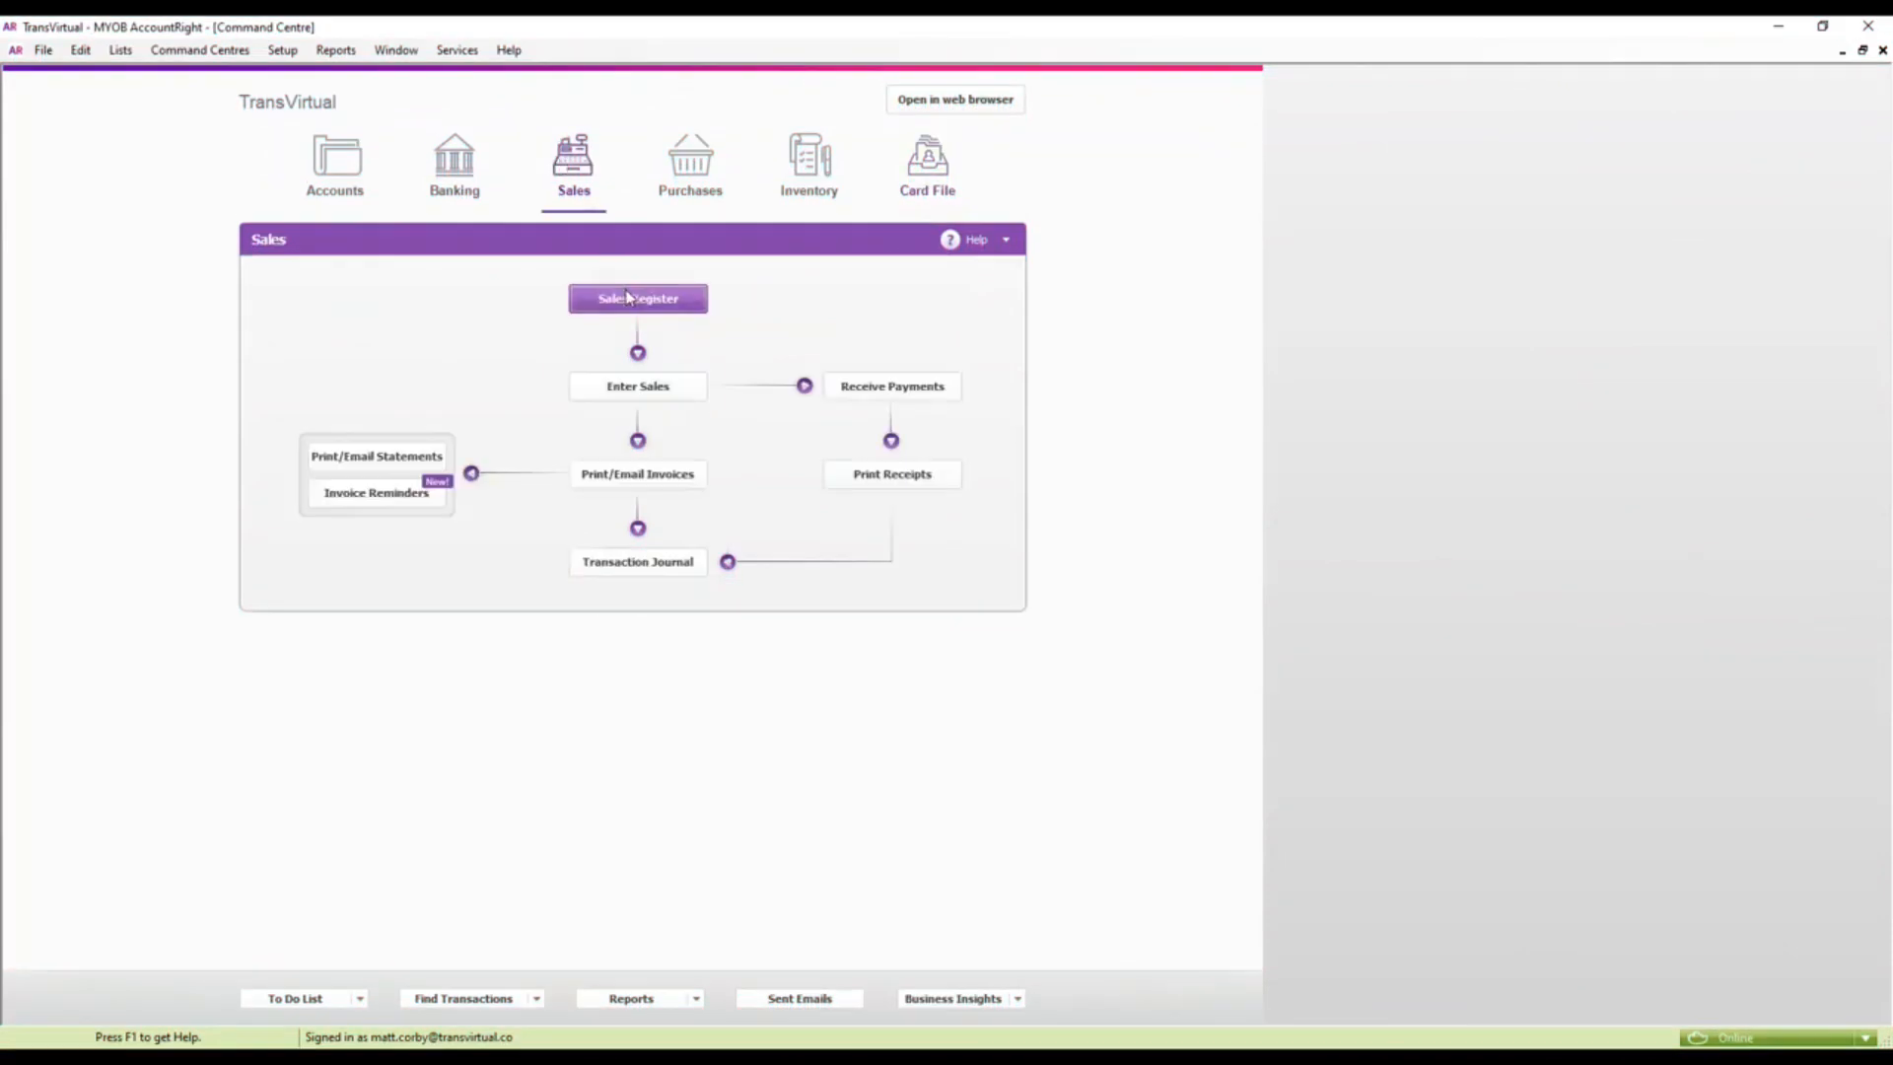
{"action": "left_click", "coordinate": [627, 298]}
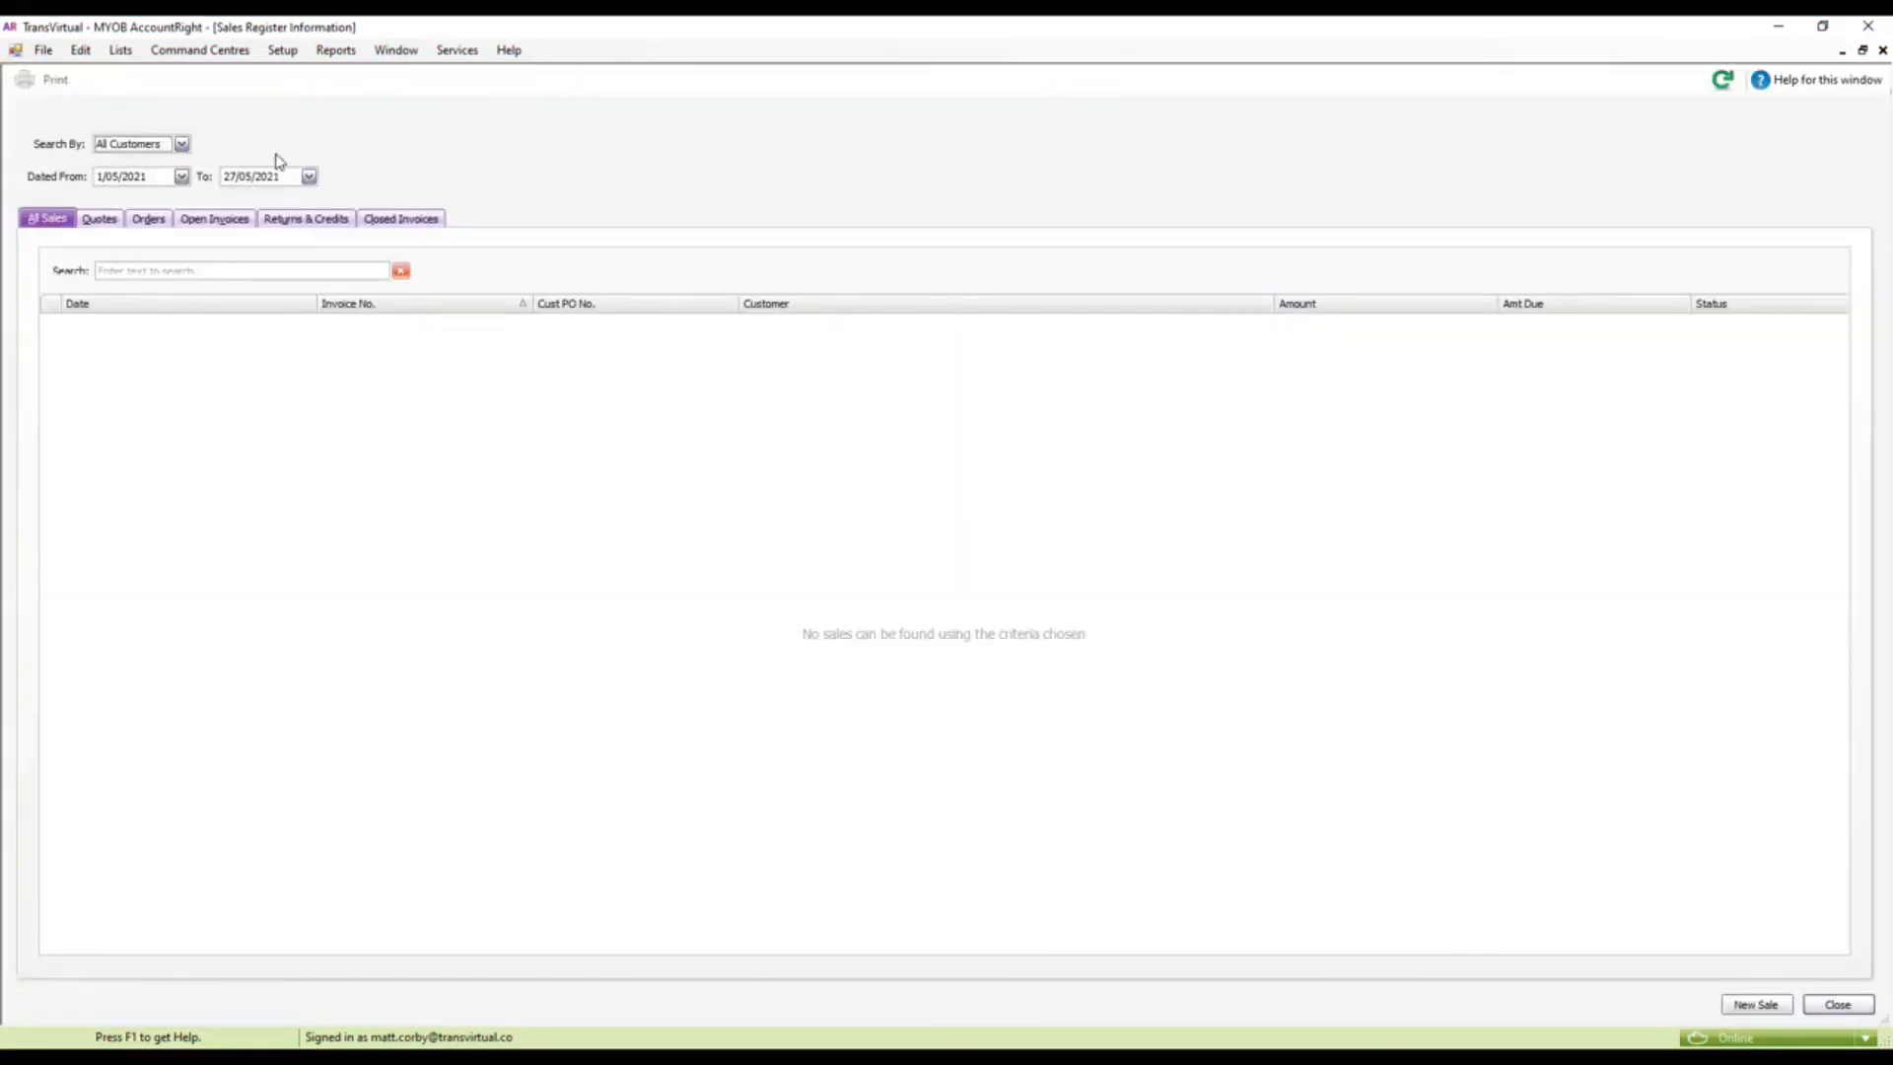
{"action": "left_click", "coordinate": [309, 176]}
{"action": "left_click", "coordinate": [247, 382]}
{"action": "left_click", "coordinate": [280, 384]}
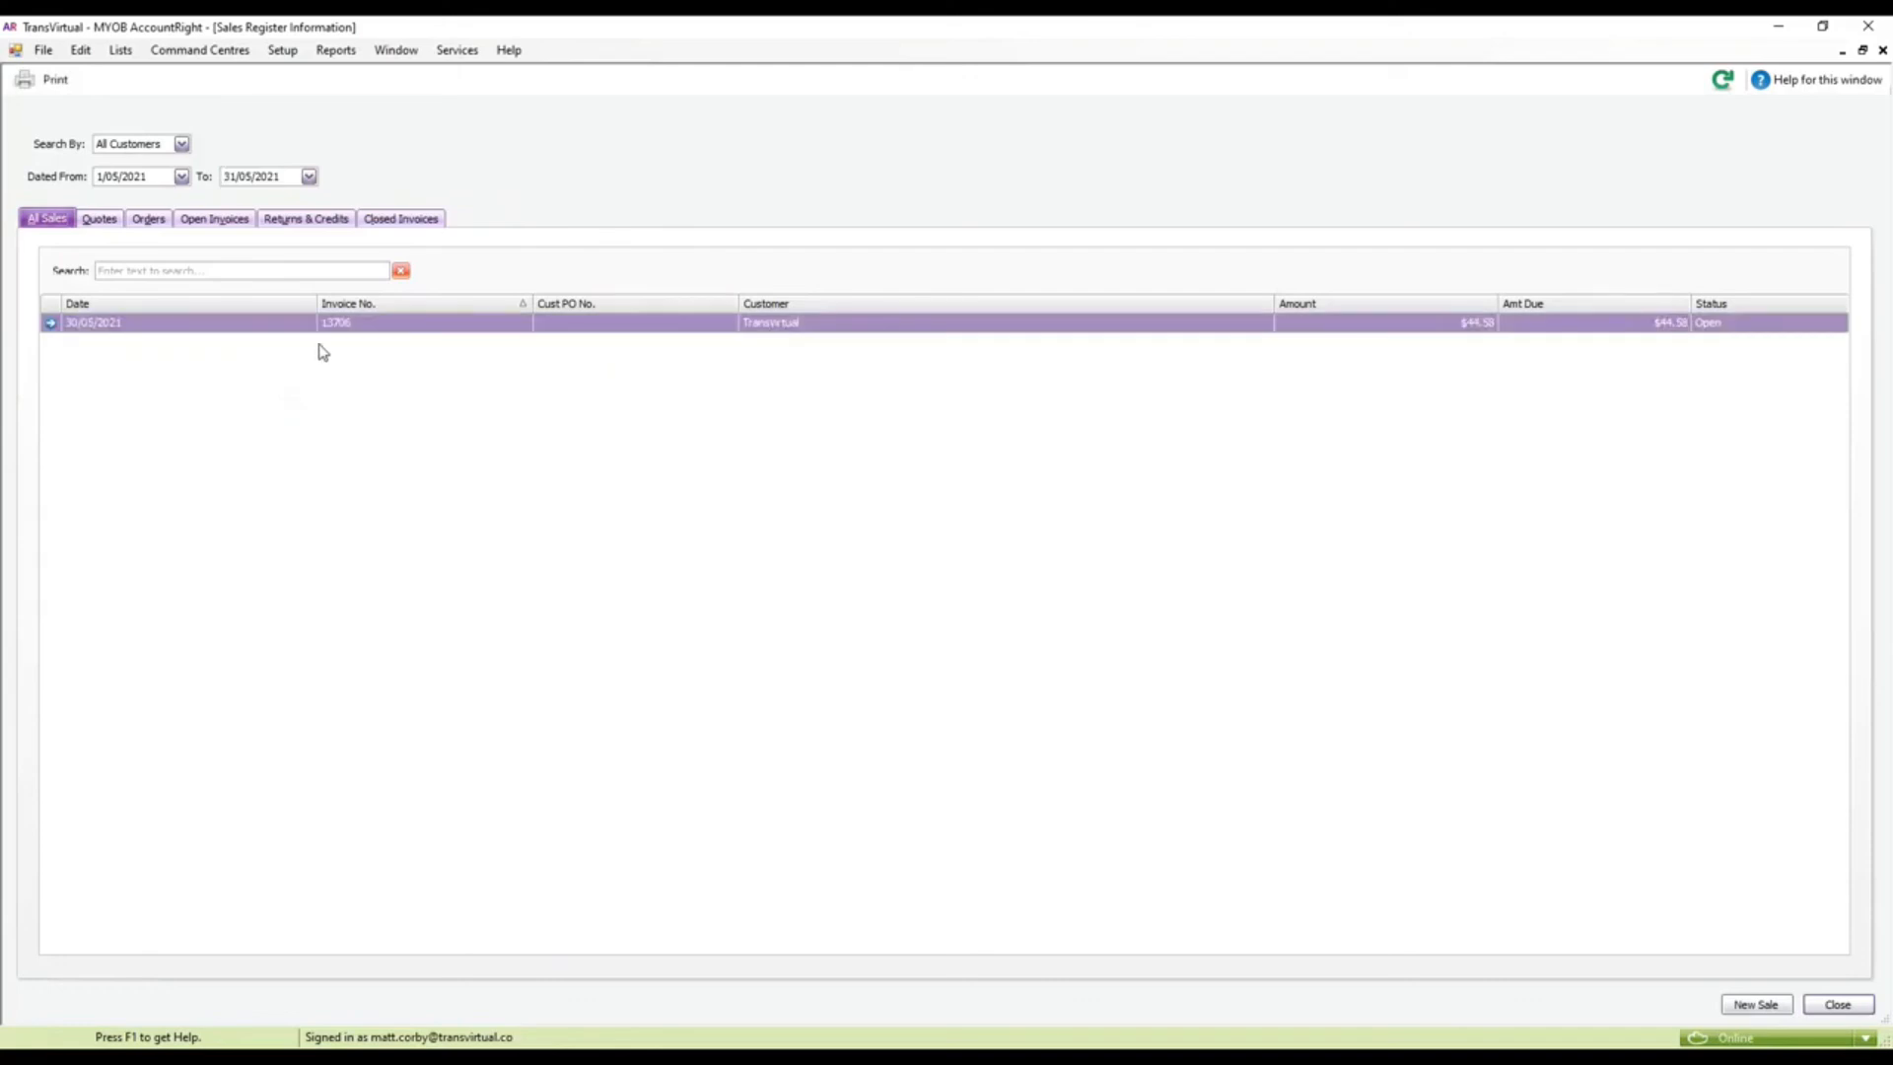
{"action": "double_click", "coordinate": [56, 324]}
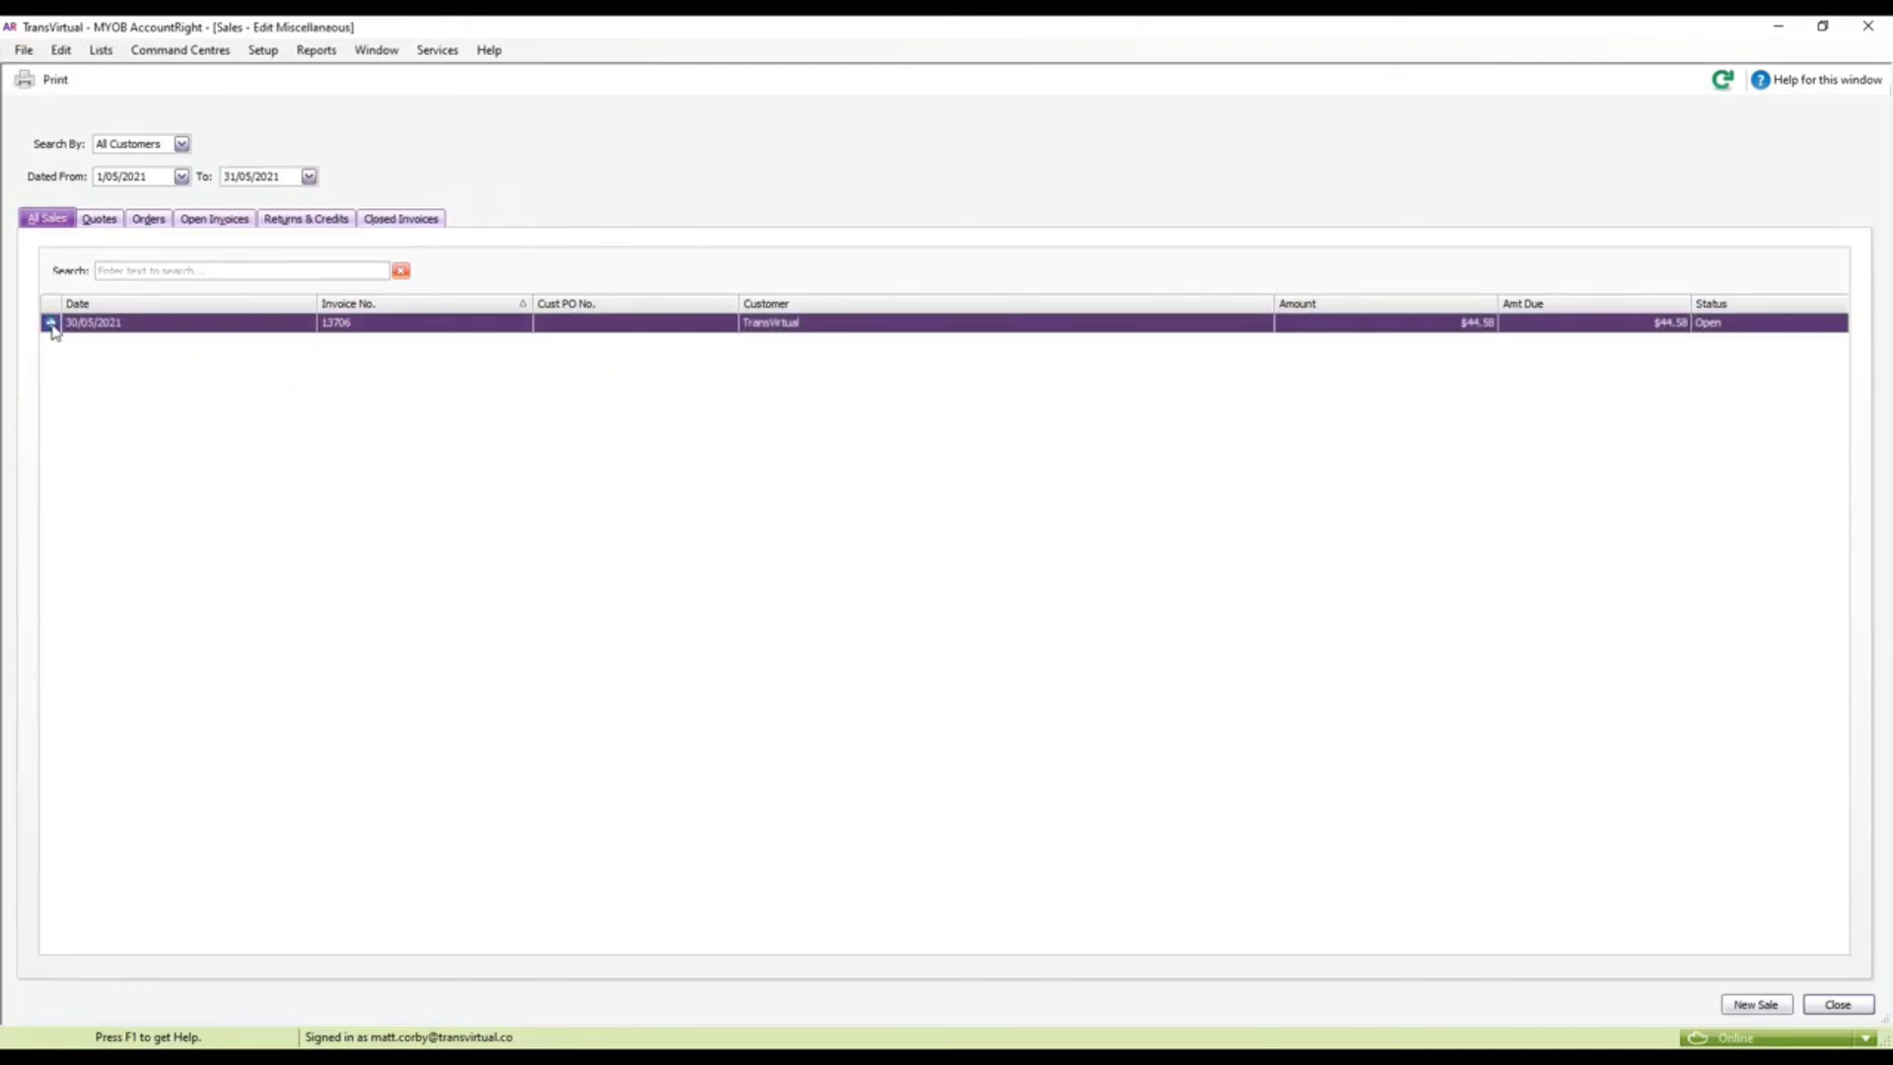